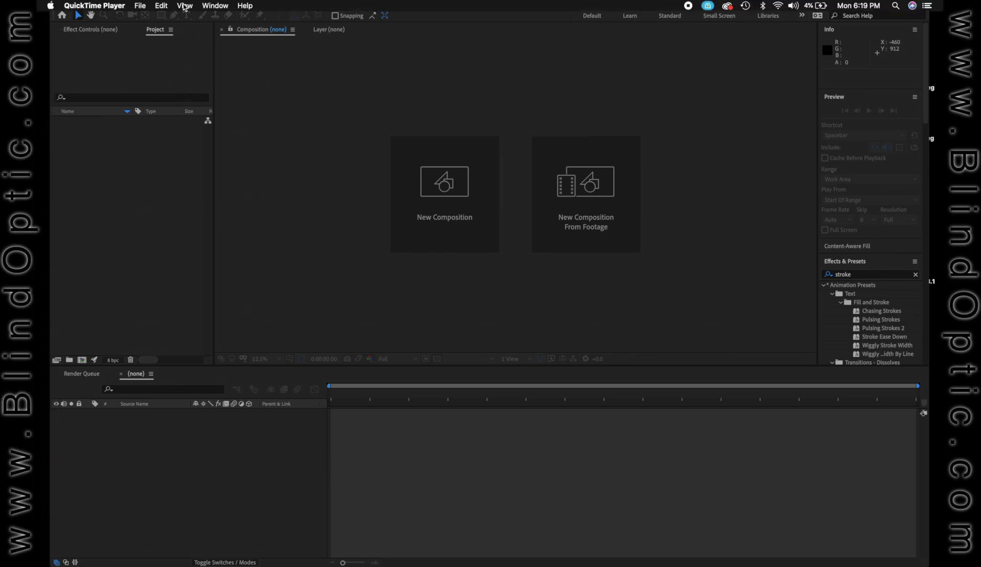
- Create a new 10-second composition with the UHD 4K 29.97 preset and a deep blue background
{"action": "left_click", "coordinate": [263, 7]}
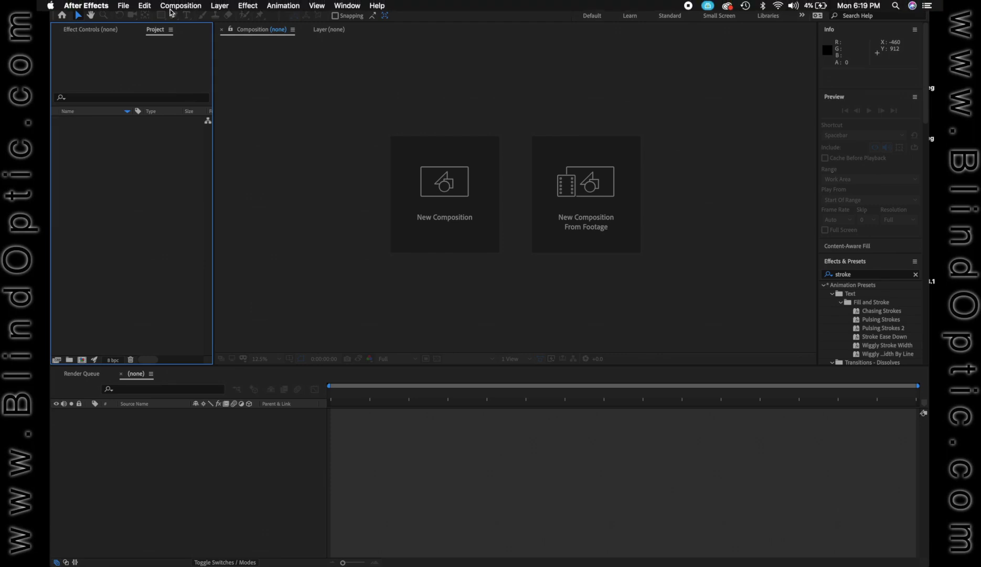
{"action": "left_click", "coordinate": [176, 5]}
{"action": "left_click", "coordinate": [170, 21]}
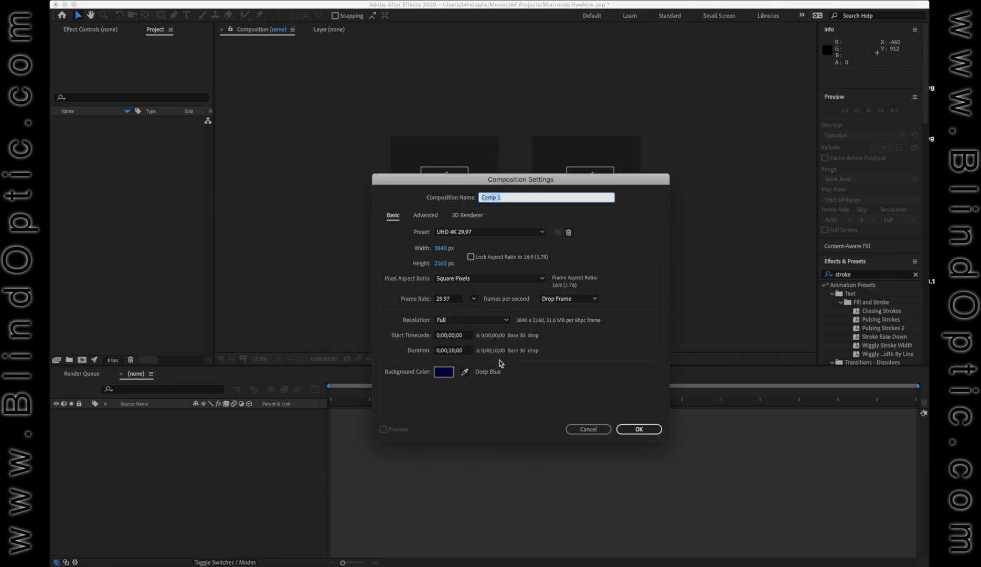
{"action": "left_click", "coordinate": [635, 435]}
{"action": "left_click", "coordinate": [637, 429]}
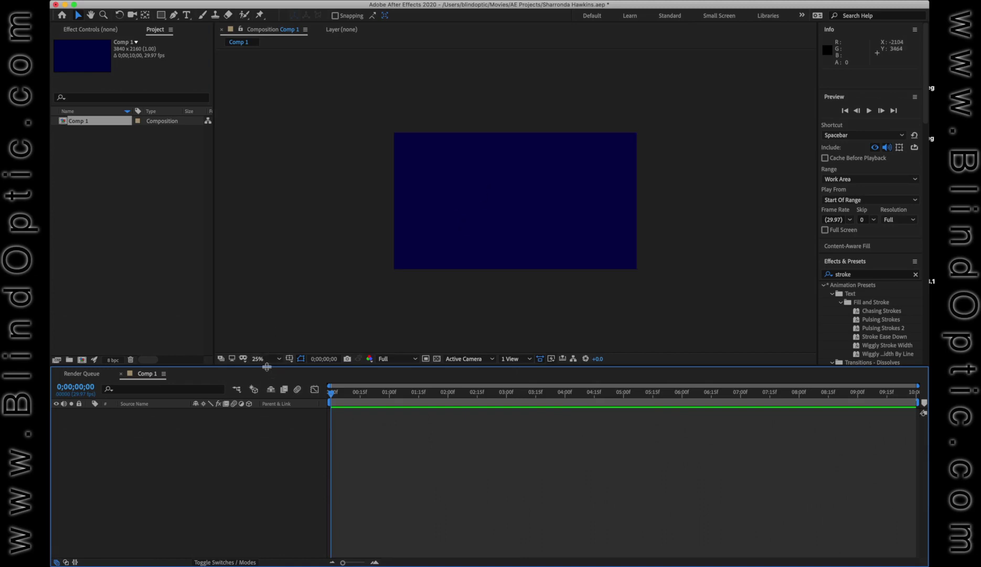
- Add a text layer reading "Incredibly Flawless" to the composition and save the project
{"action": "left_click", "coordinate": [219, 5]}
{"action": "mouse_move", "coordinate": [224, 19]}
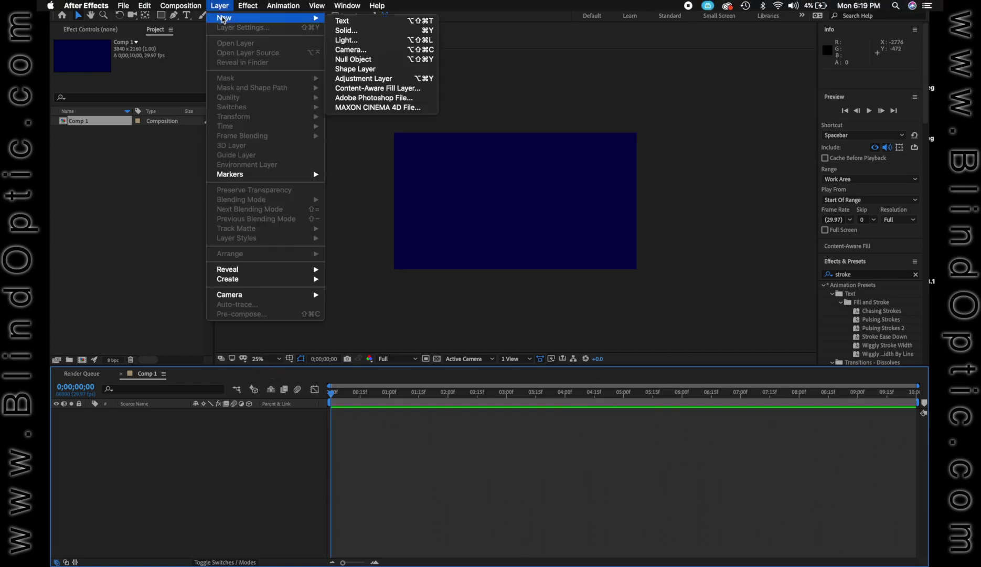
{"action": "left_click", "coordinate": [362, 21]}
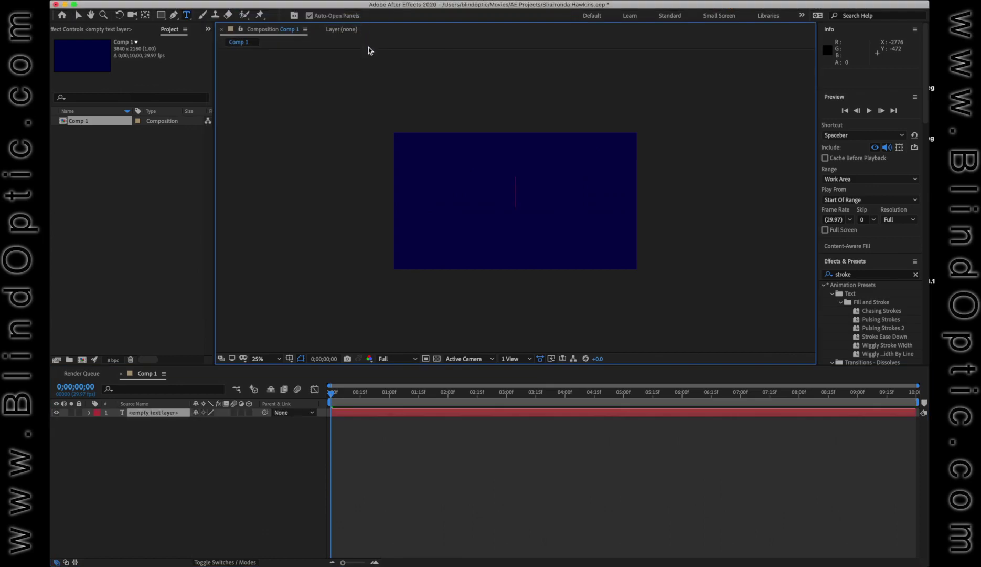
{"action": "type", "text": "I"}
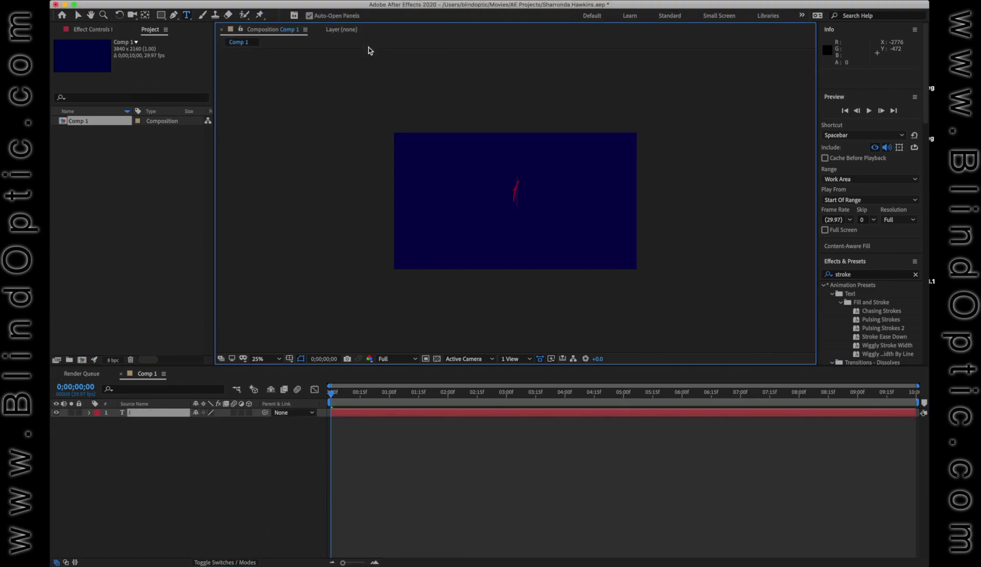
{"action": "type", "text": "ncred"}
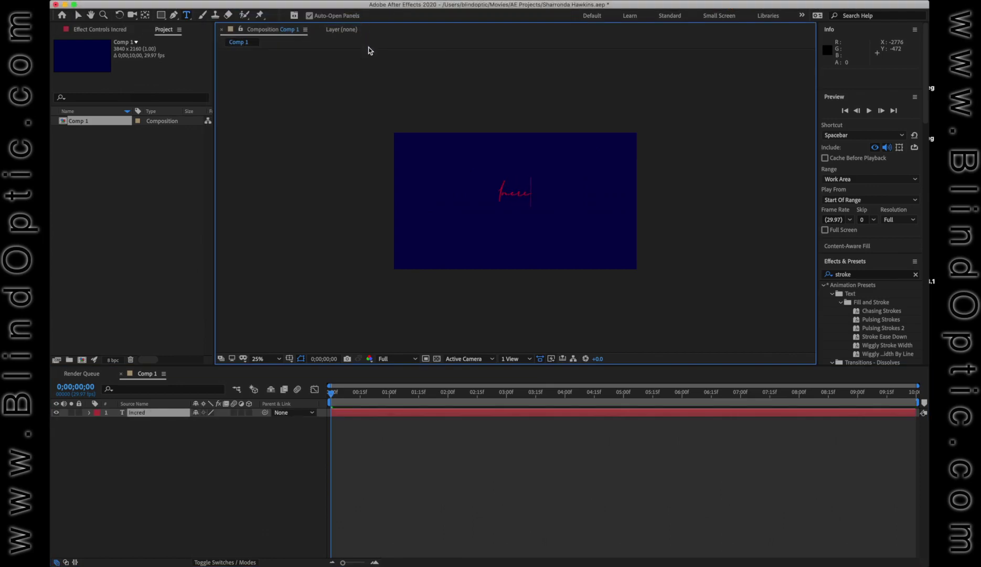
{"action": "type", "text": "ibl"}
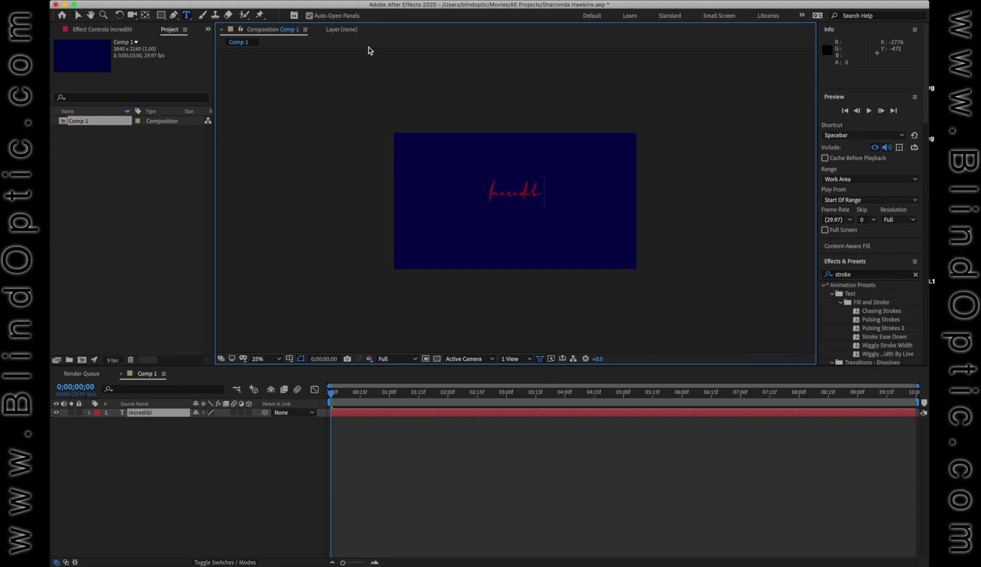
{"action": "type", "text": "y Flawless"}
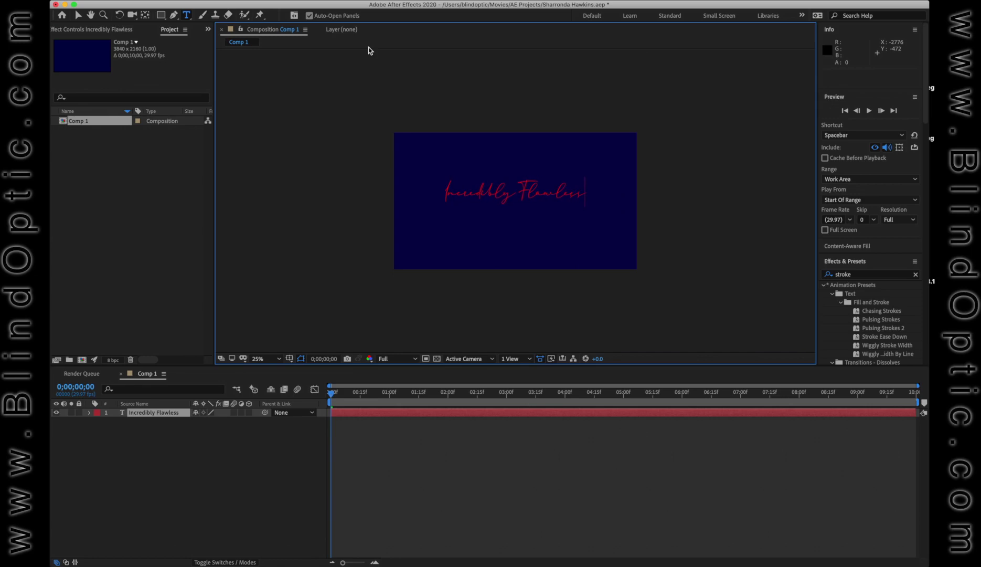
{"action": "left_click", "coordinate": [170, 414]}
{"action": "key", "text": "super+s"}
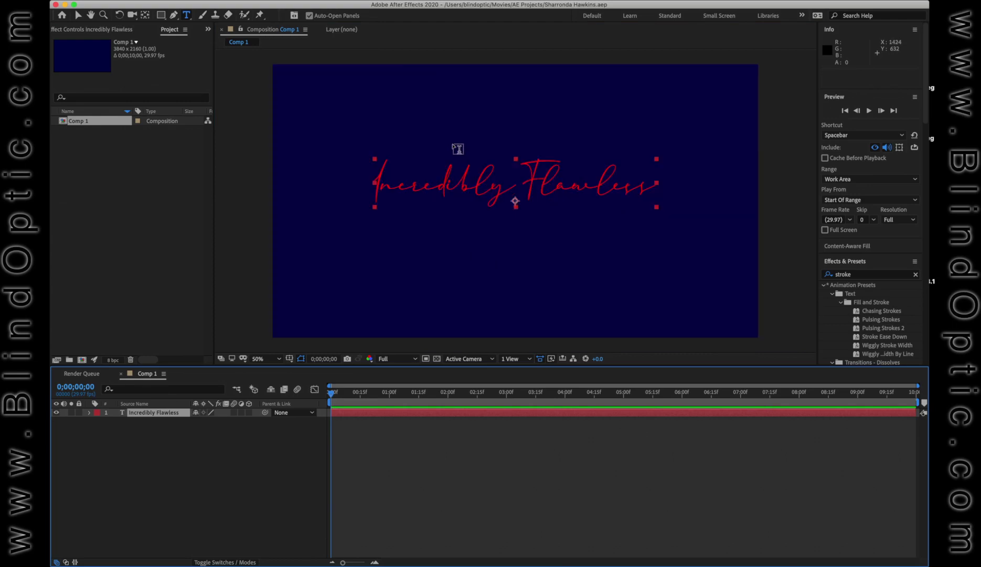
- Activate the Pen tool with the Incredibly Flawless layer selected and hide the layer controls
{"action": "mouse_move", "coordinate": [926, 122]}
{"action": "left_mouse_down"}
{"action": "mouse_move", "coordinate": [930, 239]}
{"action": "mouse_move", "coordinate": [928, 211]}
{"action": "left_mouse_up"}
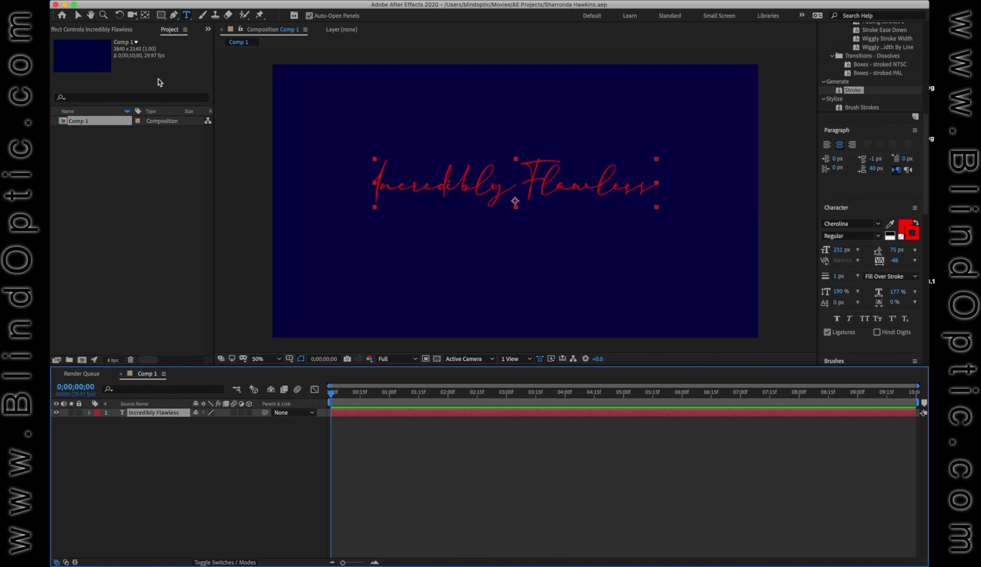
{"action": "left_click", "coordinate": [174, 15]}
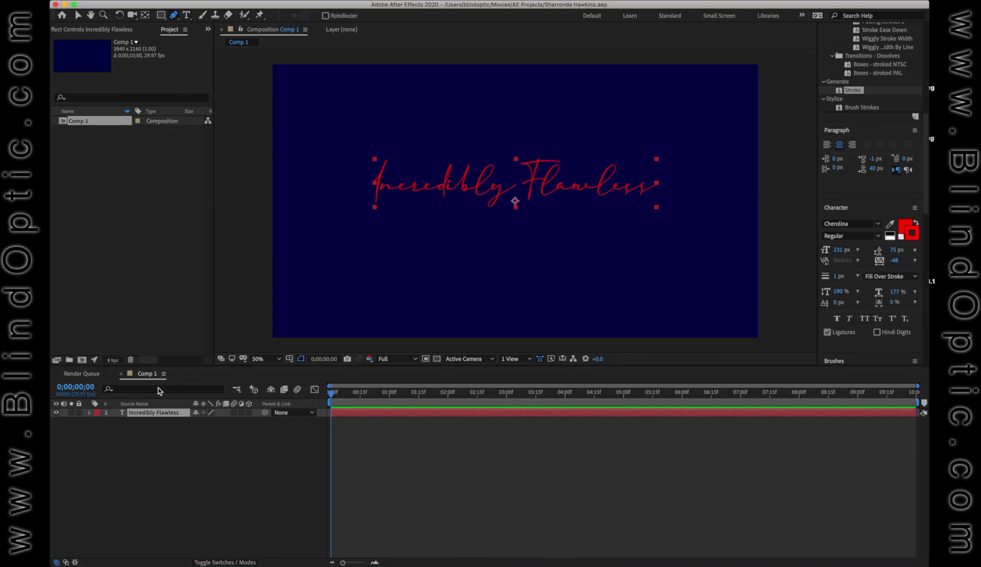
{"action": "left_click", "coordinate": [160, 413]}
{"action": "key", "text": "super+shift+h"}
- Start a mask path on the text layer, tracing the "I" from its left tip up to the top of its stroke
{"action": "scroll", "coordinate": [402, 102], "scroll_direction": "up", "scroll_amount": 1}
{"action": "key", "text": "space"}
{"action": "left_click_drag", "start_coordinate": [363, 136], "coordinate": [581, 152]}
{"action": "scroll", "coordinate": [581, 153], "scroll_direction": "up", "scroll_amount": 1}
{"action": "key", "text": "space"}
{"action": "key", "text": "g"}
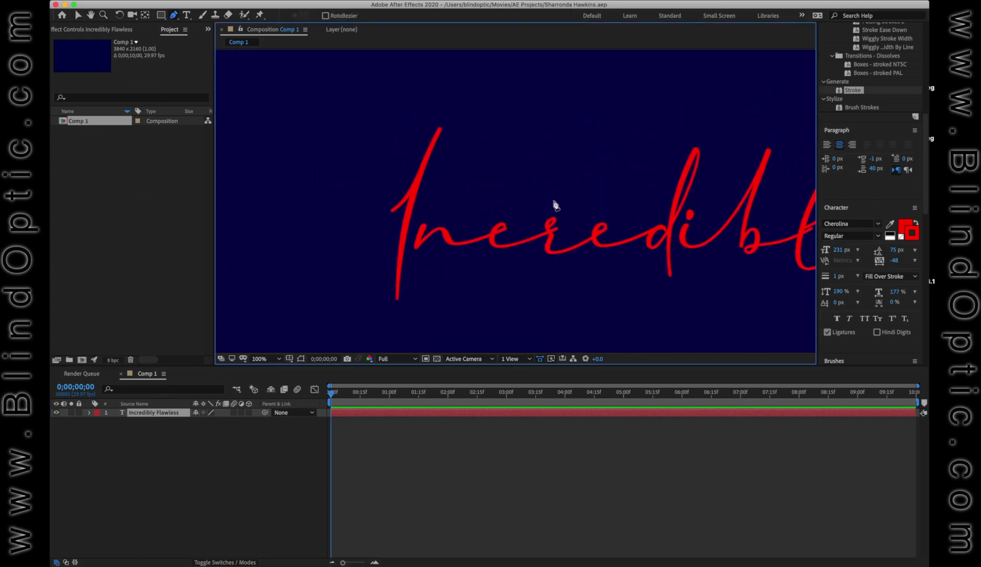
{"action": "scroll", "coordinate": [554, 207], "scroll_direction": "down", "scroll_amount": 8}
{"action": "scroll", "coordinate": [555, 205], "scroll_direction": "up", "scroll_amount": 6}
{"action": "scroll", "coordinate": [556, 204], "scroll_direction": "up", "scroll_amount": 1}
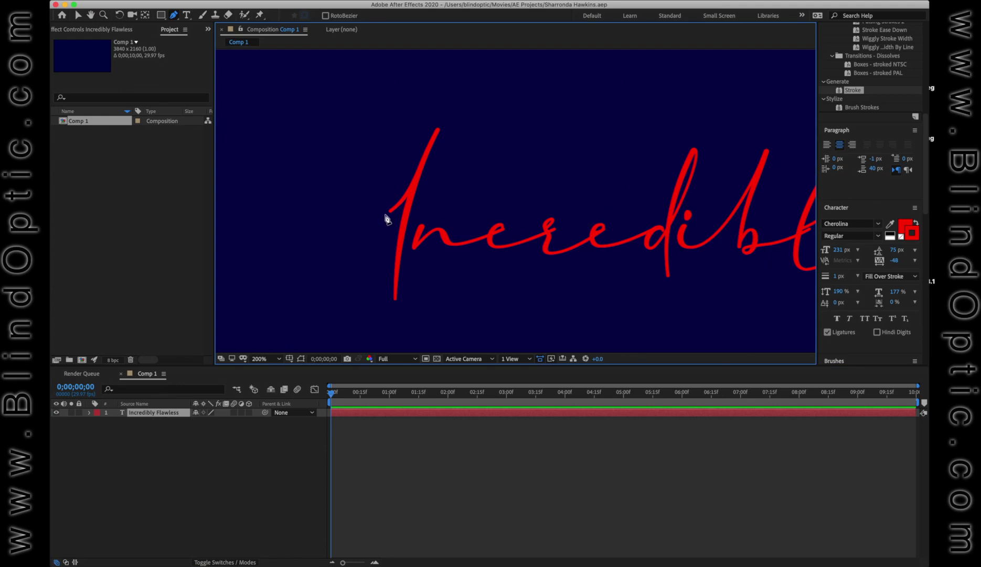
{"action": "scroll", "coordinate": [387, 219], "scroll_direction": "up", "scroll_amount": 1}
{"action": "scroll", "coordinate": [352, 220], "scroll_direction": "up", "scroll_amount": 1}
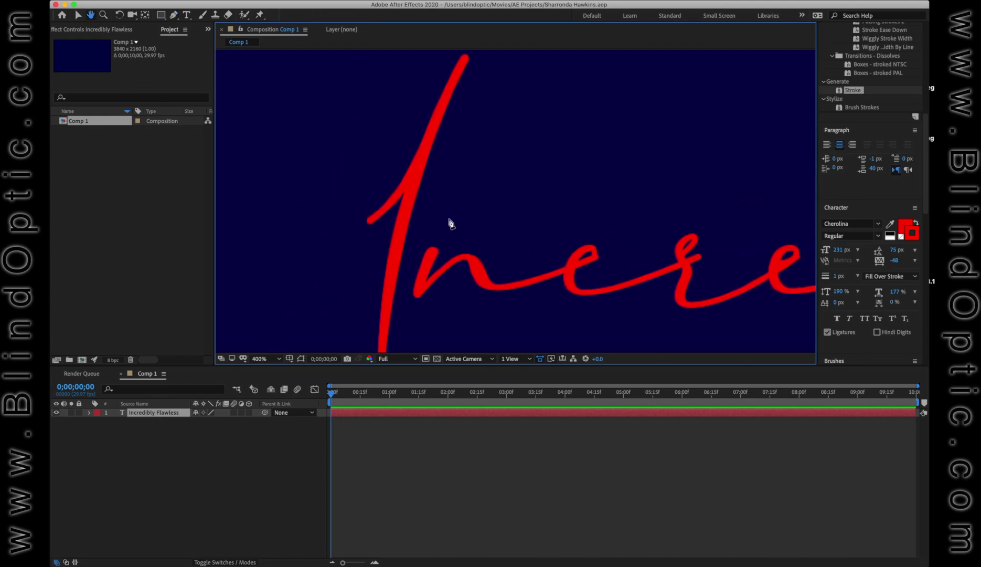
{"action": "left_click", "coordinate": [368, 223]}
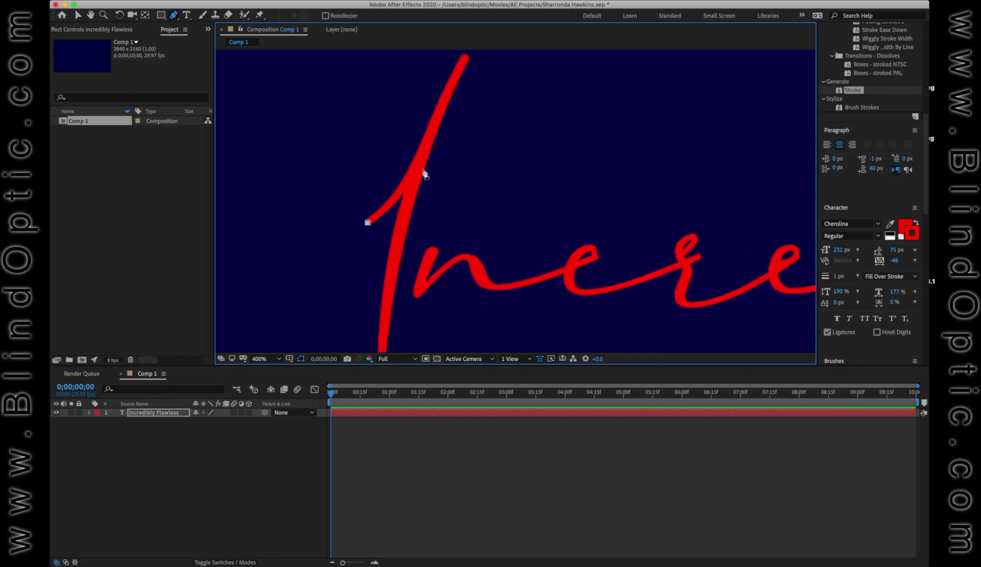
{"action": "left_click_drag", "start_coordinate": [421, 159], "coordinate": [437, 128]}
{"action": "left_click", "coordinate": [465, 60]}
- Continue the mask path down the main stem of the "I" to its lower end
{"action": "left_click", "coordinate": [436, 127]}
{"action": "mouse_move", "coordinate": [411, 194]}
{"action": "left_mouse_down"}
{"action": "mouse_move", "coordinate": [394, 250]}
{"action": "mouse_move", "coordinate": [433, 117]}
{"action": "left_mouse_up"}
{"action": "left_click_drag", "start_coordinate": [603, 153], "coordinate": [621, 81]}
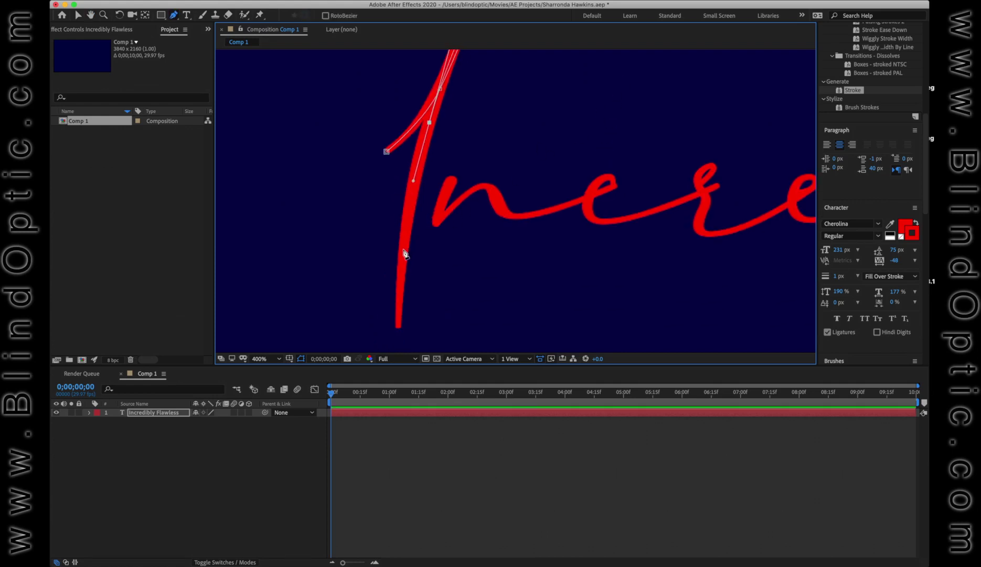
{"action": "left_click_drag", "start_coordinate": [404, 257], "coordinate": [402, 264]}
{"action": "left_click", "coordinate": [398, 327]}
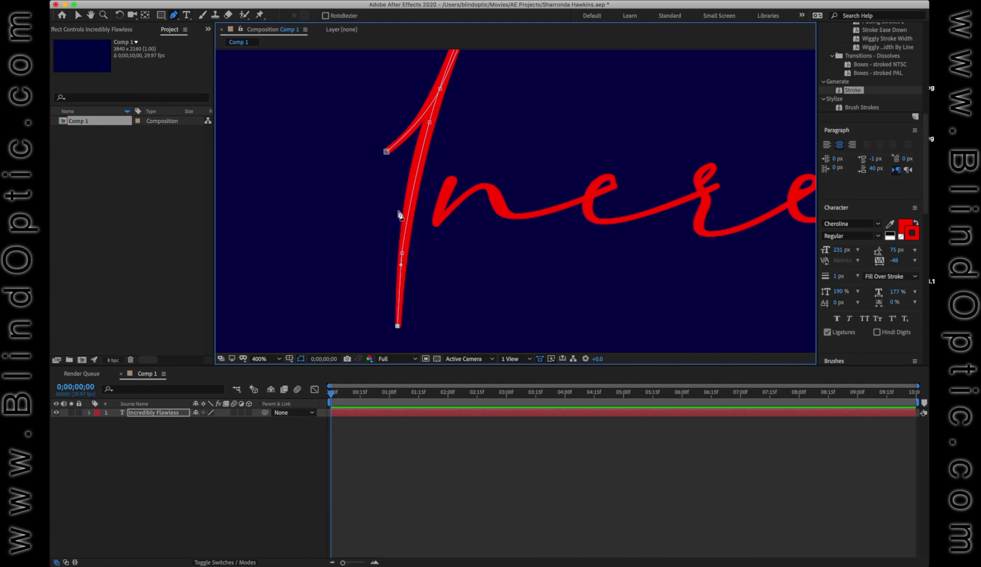
- Curve the mask path from the base of the "I" to the start of the "n" and adjust that point's handles
{"action": "left_click_drag", "start_coordinate": [453, 179], "coordinate": [401, 113]}
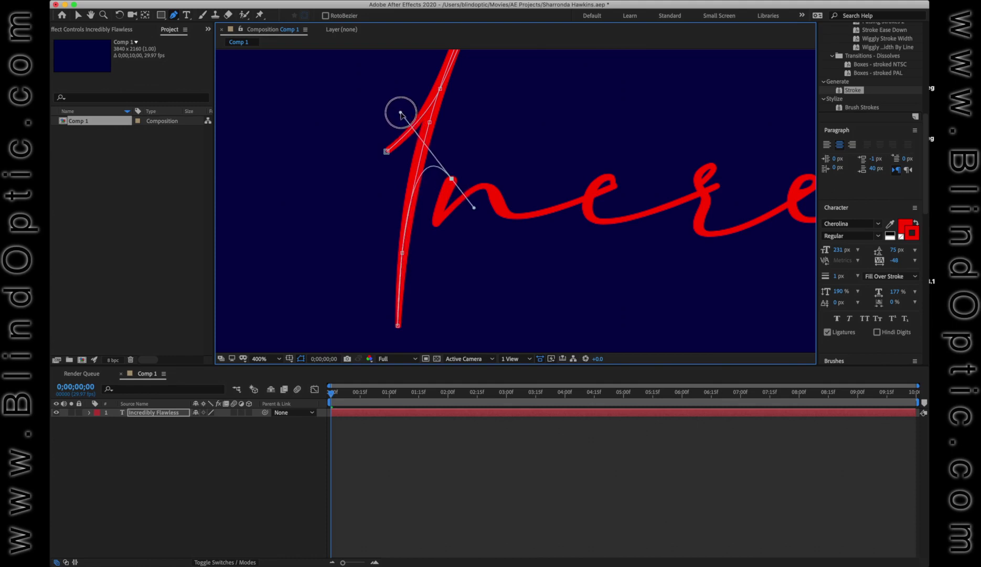
{"action": "left_click_drag", "start_coordinate": [475, 210], "coordinate": [454, 181]}
{"action": "left_click_drag", "start_coordinate": [377, 142], "coordinate": [390, 115]}
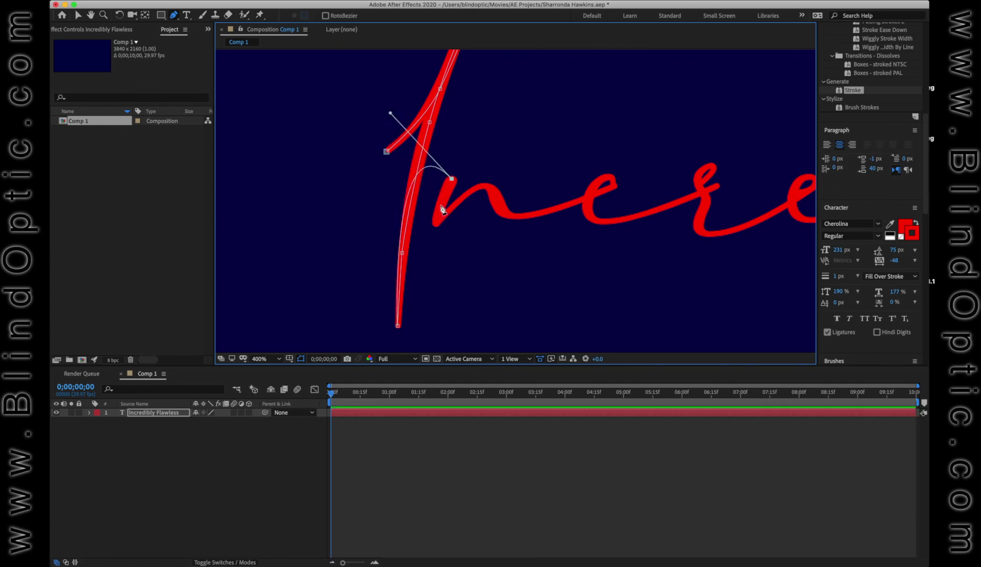
- Trace the "n" of Incredibly with the mask path, from its short stem over the arch to its connecting stroke
{"action": "left_click", "coordinate": [440, 209]}
{"action": "left_click_drag", "start_coordinate": [439, 211], "coordinate": [440, 216]}
{"action": "left_click_drag", "start_coordinate": [488, 187], "coordinate": [498, 195]}
{"action": "left_click_drag", "start_coordinate": [438, 220], "coordinate": [438, 221]}
{"action": "left_click", "coordinate": [488, 187]}
{"action": "left_click_drag", "start_coordinate": [548, 214], "coordinate": [490, 230]}
- Continue the mask path along the letters "c" and "r" of Incredibly, following their loops and connecting strokes
{"action": "left_click", "coordinate": [614, 187]}
{"action": "left_click_drag", "start_coordinate": [603, 179], "coordinate": [591, 188]}
{"action": "left_click_drag", "start_coordinate": [588, 212], "coordinate": [593, 223]}
{"action": "left_click_drag", "start_coordinate": [653, 211], "coordinate": [611, 224]}
{"action": "left_click", "coordinate": [717, 186]}
{"action": "left_click", "coordinate": [703, 182]}
{"action": "left_click", "coordinate": [713, 168]}
{"action": "left_click_drag", "start_coordinate": [698, 176], "coordinate": [694, 184]}
{"action": "left_click_drag", "start_coordinate": [706, 200], "coordinate": [709, 238]}
- Continue the mask path along the "e" of Incredibly and around the bowl of the "d"
{"action": "left_click_drag", "start_coordinate": [781, 210], "coordinate": [796, 202]}
{"action": "left_click_drag", "start_coordinate": [764, 217], "coordinate": [661, 249]}
{"action": "left_click", "coordinate": [693, 238]}
{"action": "left_click_drag", "start_coordinate": [761, 253], "coordinate": [528, 305]}
{"action": "left_click", "coordinate": [568, 273]}
{"action": "left_click", "coordinate": [560, 267]}
{"action": "left_click_drag", "start_coordinate": [541, 278], "coordinate": [580, 267]}
{"action": "left_click_drag", "start_coordinate": [555, 300], "coordinate": [550, 323]}
- Trace the ascender loop of the "d" and follow its stem down to the lower end
{"action": "left_click_drag", "start_coordinate": [630, 146], "coordinate": [639, 98]}
{"action": "left_click_drag", "start_coordinate": [597, 184], "coordinate": [581, 229]}
{"action": "left_click_drag", "start_coordinate": [613, 139], "coordinate": [629, 95]}
{"action": "left_click_drag", "start_coordinate": [593, 268], "coordinate": [593, 192]}
{"action": "left_click_drag", "start_coordinate": [575, 221], "coordinate": [575, 245]}
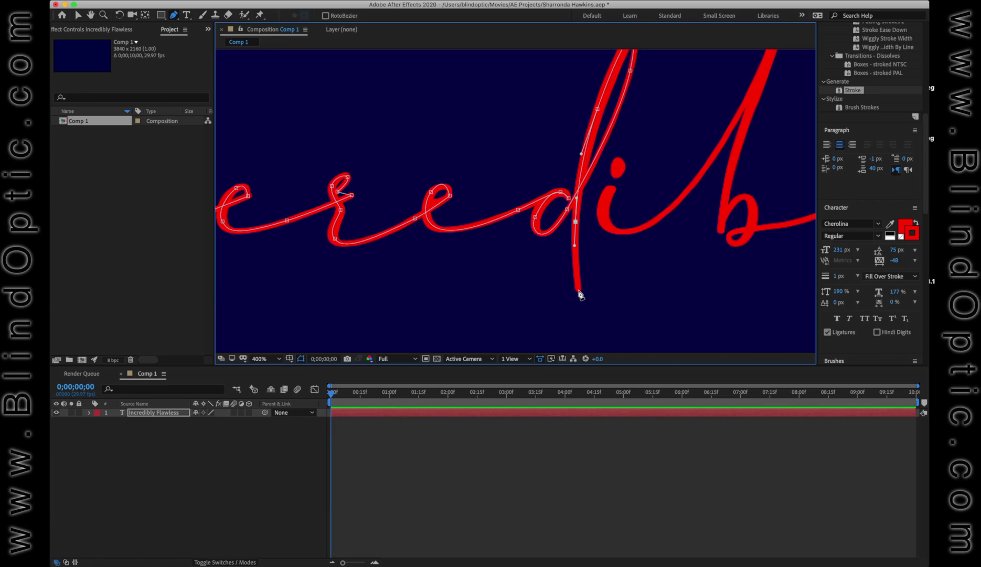
{"action": "left_click", "coordinate": [578, 290]}
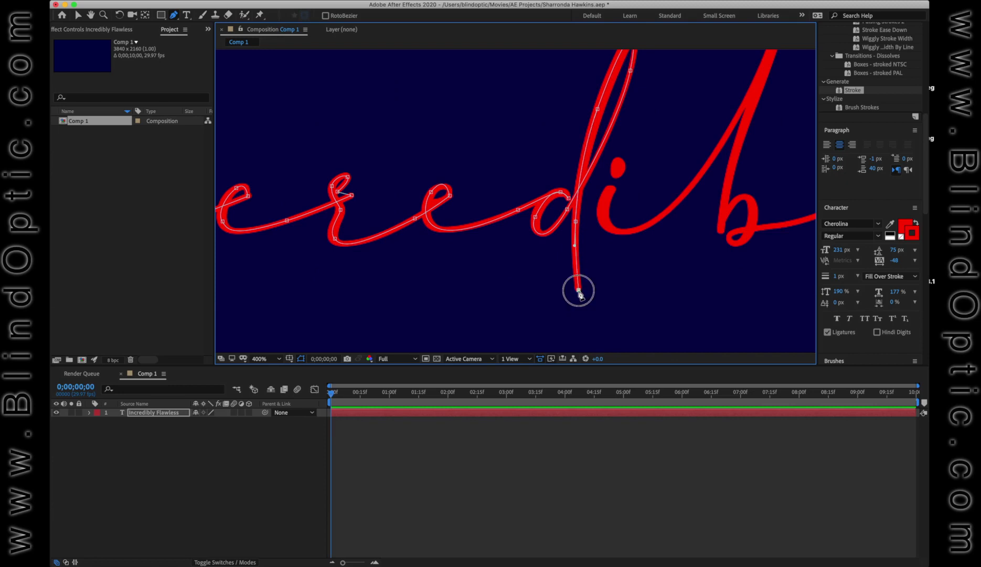
- Curve the mask path from the base of the "d" to the second "i", adjust the handles and trace the "i"
{"action": "left_click", "coordinate": [574, 255]}
{"action": "left_click_drag", "start_coordinate": [611, 187], "coordinate": [563, 177]}
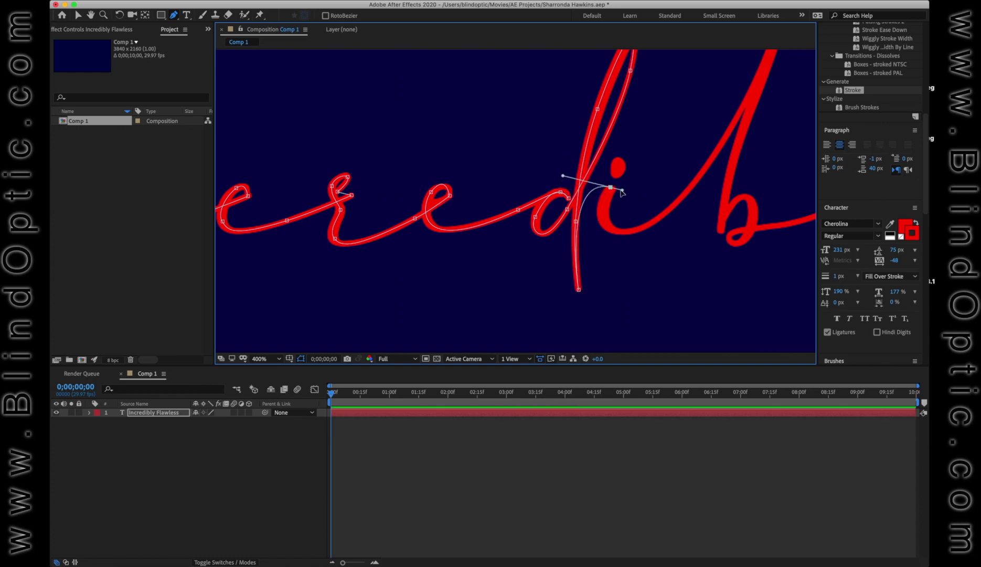
{"action": "left_click_drag", "start_coordinate": [624, 193], "coordinate": [612, 189]}
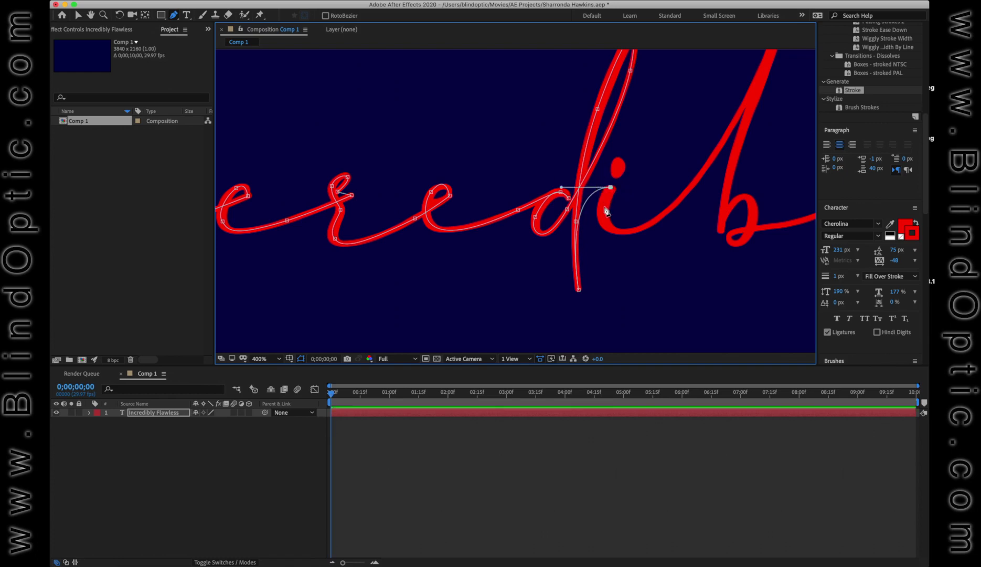
{"action": "left_click_drag", "start_coordinate": [613, 229], "coordinate": [633, 236]}
- Trace the "b" with the mask path, up to its top, down the stem, around the bowl and along its connecting stroke
{"action": "left_click_drag", "start_coordinate": [735, 136], "coordinate": [585, 236]}
{"action": "left_click_drag", "start_coordinate": [629, 142], "coordinate": [621, 165]}
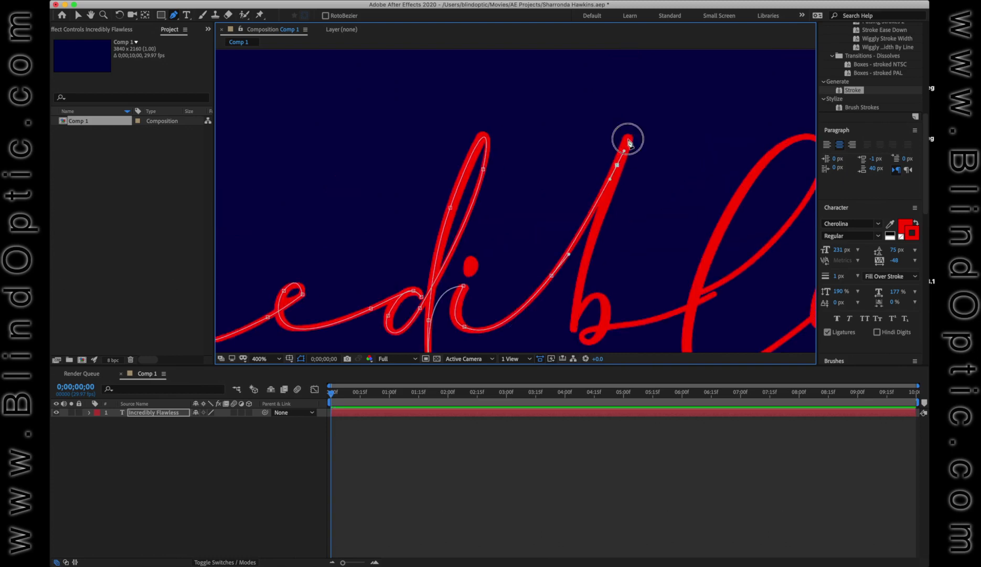
{"action": "left_click", "coordinate": [594, 232]}
{"action": "left_click_drag", "start_coordinate": [593, 263], "coordinate": [638, 137]}
{"action": "left_click", "coordinate": [621, 164]}
{"action": "left_click", "coordinate": [616, 204]}
{"action": "left_click_drag", "start_coordinate": [645, 172], "coordinate": [655, 200]}
{"action": "left_click", "coordinate": [629, 216]}
{"action": "left_click_drag", "start_coordinate": [757, 167], "coordinate": [690, 204]}
- Trace the tall loop of the "l" in Incredibly with the mask path down to its base curve
{"action": "left_click_drag", "start_coordinate": [745, 171], "coordinate": [557, 236]}
{"action": "left_click", "coordinate": [556, 231]}
{"action": "left_click_drag", "start_coordinate": [666, 130], "coordinate": [692, 92]}
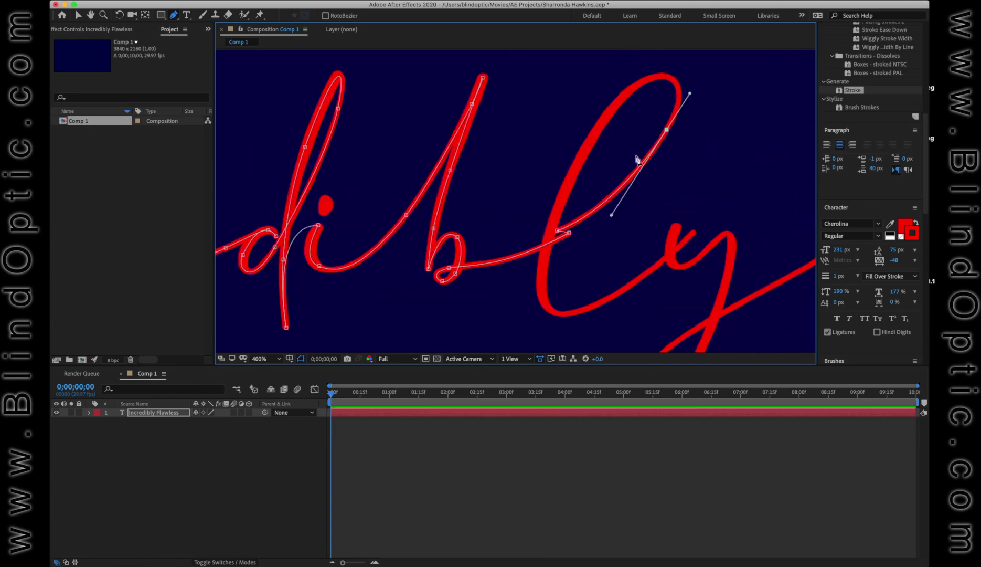
{"action": "left_click_drag", "start_coordinate": [575, 169], "coordinate": [556, 212]}
{"action": "left_click_drag", "start_coordinate": [620, 116], "coordinate": [619, 176]}
{"action": "left_click_drag", "start_coordinate": [615, 244], "coordinate": [654, 227]}
- Trace the "y" of Incredibly with the mask path, including its descender loop, to the end of its tail
{"action": "left_click_drag", "start_coordinate": [577, 261], "coordinate": [618, 237]}
{"action": "left_click", "coordinate": [623, 192]}
{"action": "left_click", "coordinate": [606, 185]}
{"action": "left_click_drag", "start_coordinate": [657, 194], "coordinate": [666, 197]}
{"action": "left_click_drag", "start_coordinate": [644, 276], "coordinate": [631, 312]}
{"action": "left_click_drag", "start_coordinate": [624, 314], "coordinate": [633, 206]}
{"action": "left_click_drag", "start_coordinate": [577, 251], "coordinate": [600, 281]}
{"action": "left_click_drag", "start_coordinate": [627, 186], "coordinate": [592, 229]}
{"action": "left_click_drag", "start_coordinate": [715, 139], "coordinate": [721, 136]}
{"action": "left_click", "coordinate": [643, 182]}
- Connect the end of the "y" tail to the top of the "F" stem with a wide curved path segment
{"action": "key", "text": "v"}
{"action": "key", "text": "comma"}
{"action": "left_click_drag", "start_coordinate": [530, 216], "coordinate": [369, 251]}
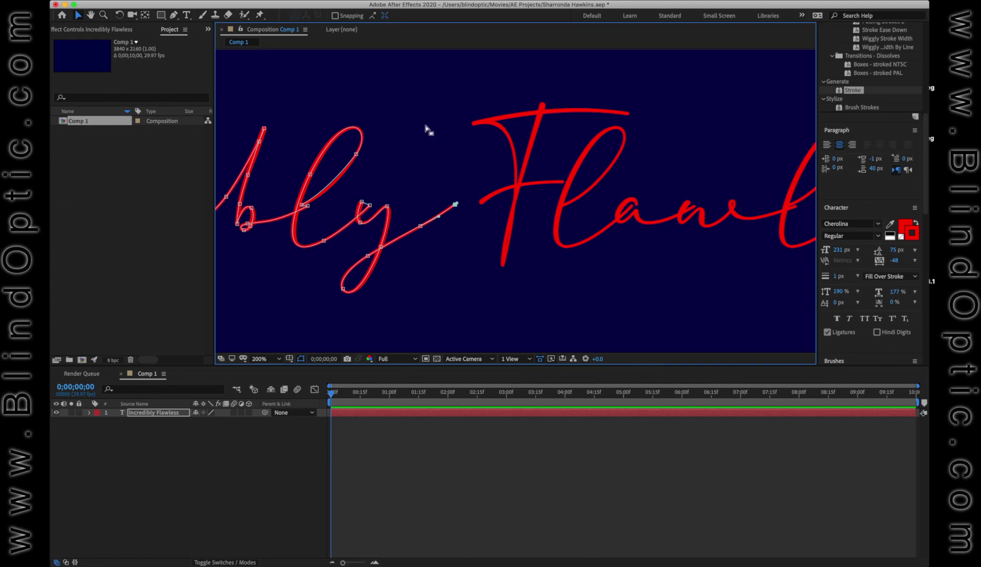
{"action": "key", "text": "Return"}
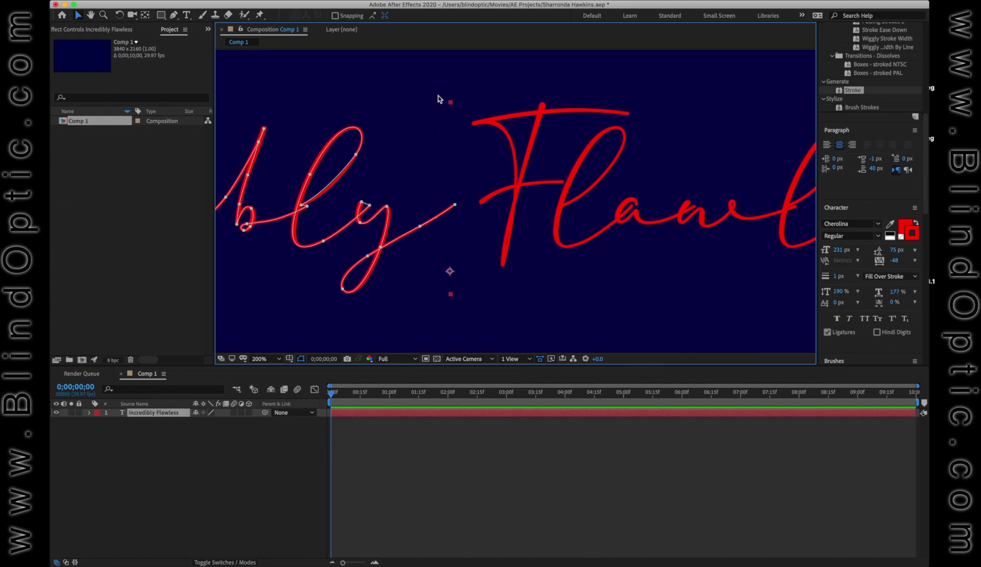
{"action": "key", "text": "Return"}
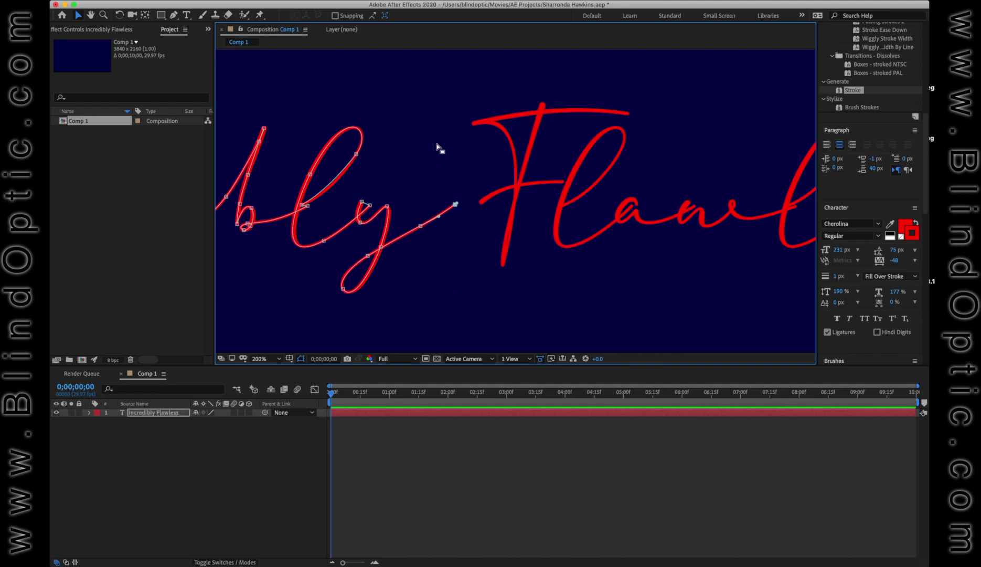
{"action": "key", "text": "g"}
{"action": "mouse_move", "coordinate": [542, 104]}
{"action": "left_mouse_down"}
{"action": "mouse_move", "coordinate": [574, 131]}
{"action": "mouse_move", "coordinate": [544, 106]}
{"action": "left_mouse_up"}
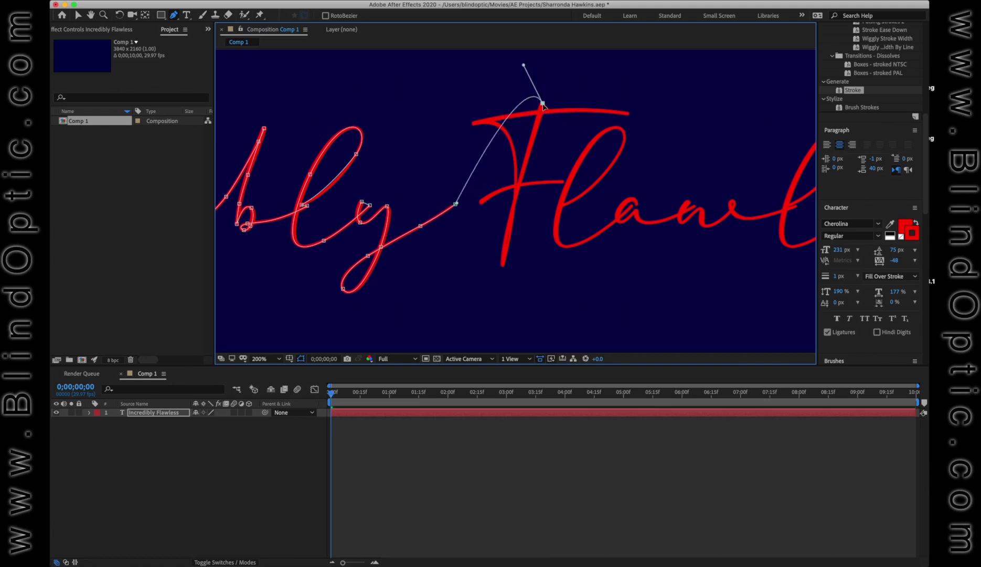
{"action": "left_click_drag", "start_coordinate": [524, 66], "coordinate": [350, 87]}
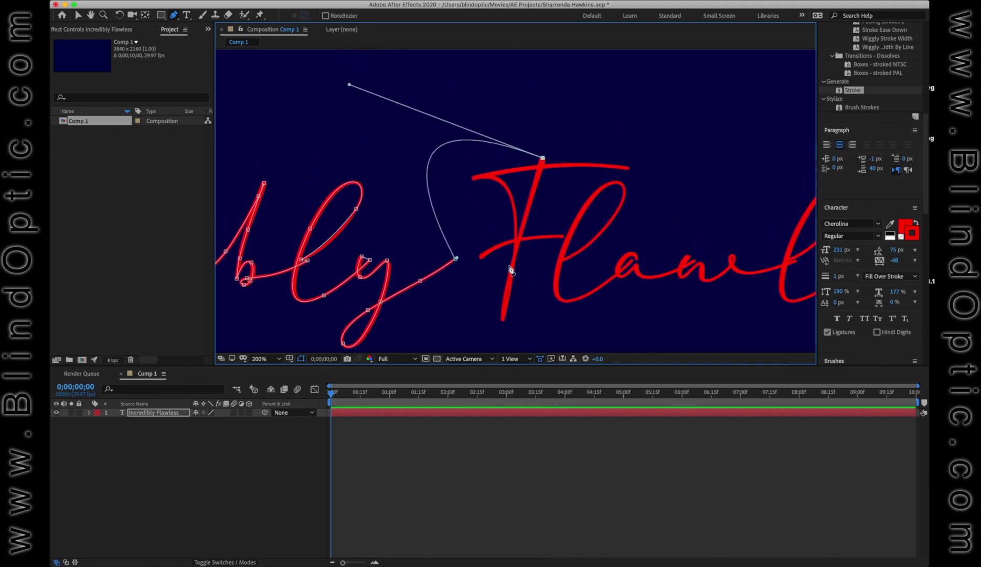
- Continue the mask path down the stem of the "F" in Flawless
{"action": "left_click", "coordinate": [518, 251]}
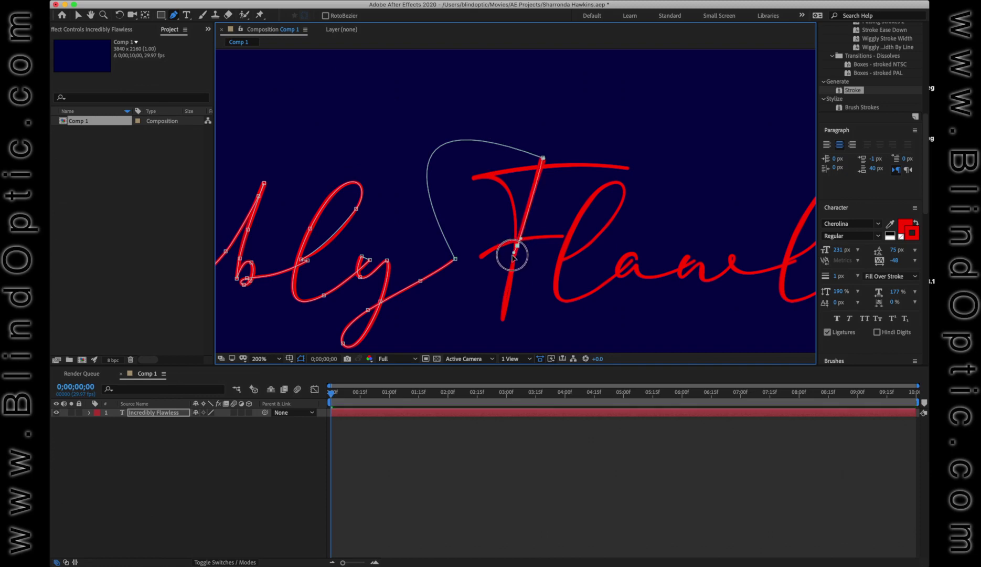
{"action": "right_click", "coordinate": [517, 257]}
{"action": "left_click", "coordinate": [528, 252]}
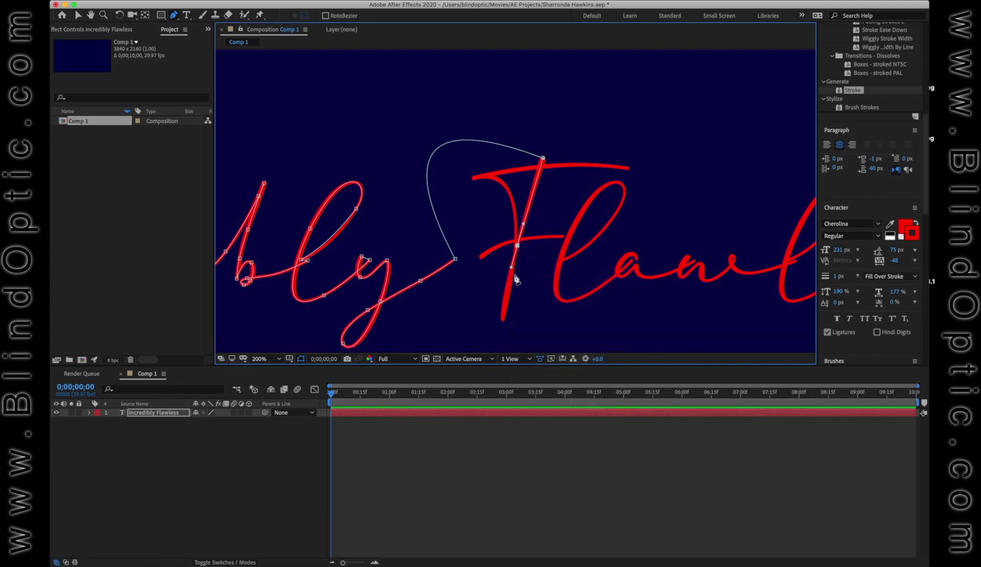
{"action": "scroll", "coordinate": [503, 313], "scroll_direction": "up", "scroll_amount": 1}
{"action": "left_click_drag", "start_coordinate": [492, 230], "coordinate": [492, 252]}
- Trace the inner curved stroke of the "F" up to the top bar's left tip, and across to the bar's right end
{"action": "left_click_drag", "start_coordinate": [507, 150], "coordinate": [514, 124]}
{"action": "left_click_drag", "start_coordinate": [499, 128], "coordinate": [491, 103]}
{"action": "left_click", "coordinate": [426, 97]}
{"action": "left_click_drag", "start_coordinate": [573, 135], "coordinate": [624, 136]}
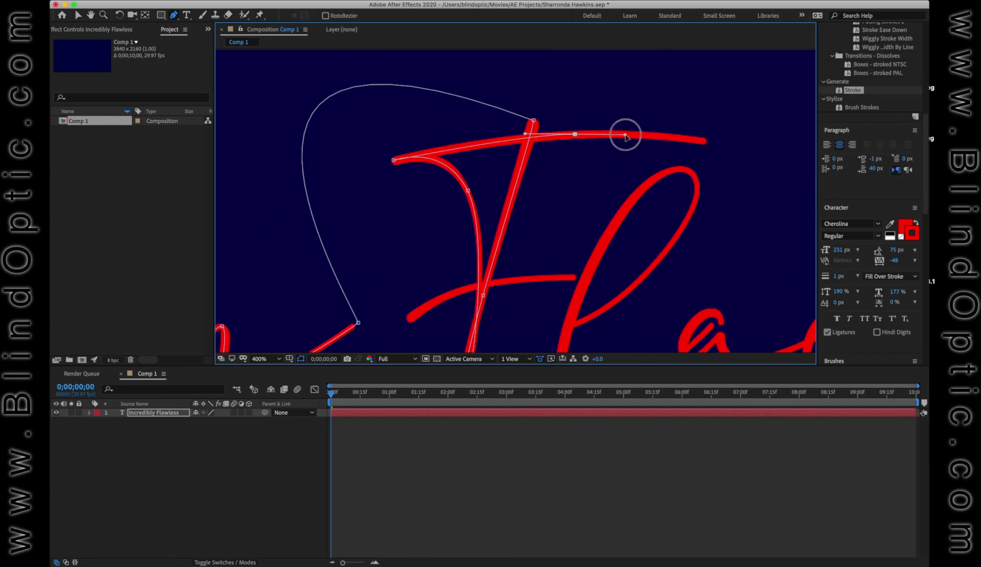
{"action": "left_click", "coordinate": [703, 142]}
- Curve the mask path from the top bar of the "F" to its middle crossbar and trace it to the adjoining "l"
{"action": "scroll", "coordinate": [500, 123], "scroll_direction": "down", "scroll_amount": 1}
{"action": "left_click_drag", "start_coordinate": [406, 207], "coordinate": [388, 267]}
{"action": "left_click_drag", "start_coordinate": [425, 147], "coordinate": [441, 92]}
{"action": "left_click_drag", "start_coordinate": [387, 267], "coordinate": [410, 232]}
{"action": "left_click", "coordinate": [463, 260]}
{"action": "mouse_move", "coordinate": [518, 240]}
{"action": "left_mouse_down"}
{"action": "mouse_move", "coordinate": [545, 241]}
{"action": "mouse_move", "coordinate": [532, 270]}
{"action": "left_mouse_up"}
{"action": "left_click", "coordinate": [543, 240]}
- Trace the tall loop and base of the first "l" in Flawless with the mask path
{"action": "left_click_drag", "start_coordinate": [564, 253], "coordinate": [574, 246]}
{"action": "left_click_drag", "start_coordinate": [604, 188], "coordinate": [594, 179]}
{"action": "left_click_drag", "start_coordinate": [538, 283], "coordinate": [529, 324]}
{"action": "left_click", "coordinate": [613, 263]}
{"action": "mouse_move", "coordinate": [546, 241]}
{"action": "left_mouse_down"}
{"action": "mouse_move", "coordinate": [554, 197]}
{"action": "mouse_move", "coordinate": [546, 212]}
{"action": "left_mouse_up"}
{"action": "scroll", "coordinate": [618, 262], "scroll_direction": "up", "scroll_amount": 1}
- Trace the "a" of Flawless and its connecting stroke with the mask path
{"action": "mouse_move", "coordinate": [711, 320]}
{"action": "left_mouse_down"}
{"action": "mouse_move", "coordinate": [483, 212]}
{"action": "mouse_move", "coordinate": [450, 241]}
{"action": "mouse_move", "coordinate": [476, 245]}
{"action": "left_mouse_up"}
{"action": "left_click", "coordinate": [492, 215]}
{"action": "left_click", "coordinate": [491, 230]}
{"action": "mouse_move", "coordinate": [568, 239]}
{"action": "left_mouse_down"}
{"action": "mouse_move", "coordinate": [598, 234]}
{"action": "mouse_move", "coordinate": [639, 261]}
{"action": "left_mouse_up"}
- Trace the "w" of Flawless with the mask path, including its small end loop
{"action": "left_click", "coordinate": [609, 219]}
{"action": "left_click", "coordinate": [597, 209]}
{"action": "left_click", "coordinate": [583, 252]}
{"action": "left_click_drag", "start_coordinate": [685, 226], "coordinate": [691, 218]}
{"action": "left_click", "coordinate": [682, 209]}
{"action": "left_click_drag", "start_coordinate": [690, 235], "coordinate": [529, 297]}
- Trace the tall loop and base of the second "l" in Flawless with the mask path
{"action": "left_click_drag", "start_coordinate": [569, 262], "coordinate": [613, 251]}
{"action": "left_click_drag", "start_coordinate": [738, 113], "coordinate": [741, 125]}
{"action": "left_click_drag", "start_coordinate": [637, 177], "coordinate": [619, 212]}
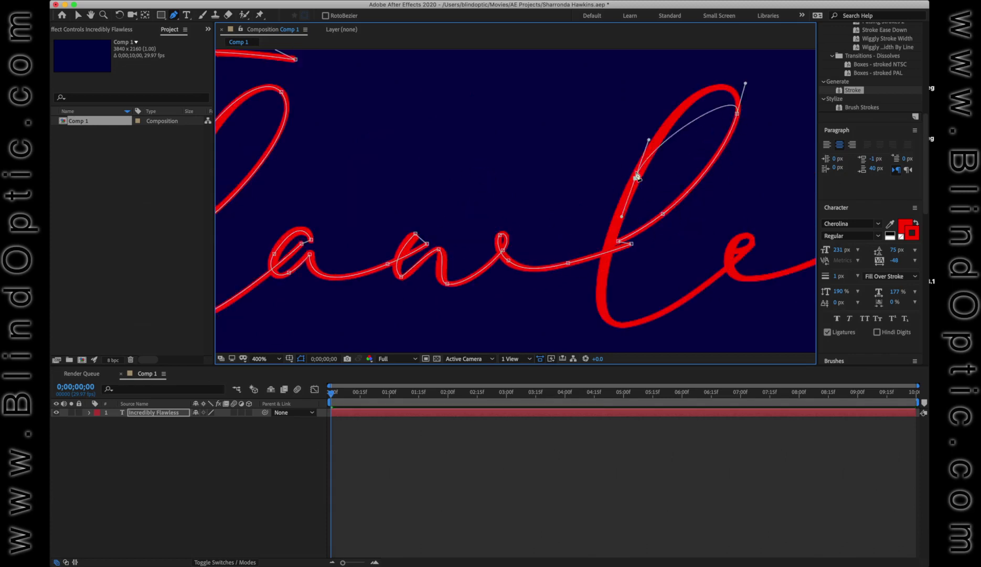
{"action": "left_click_drag", "start_coordinate": [541, 307], "coordinate": [573, 292]}
- Trace the loop of the "e" in Flawless and its outgoing stroke with the mask path
{"action": "left_click", "coordinate": [638, 235]}
{"action": "left_click", "coordinate": [621, 243]}
{"action": "scroll", "coordinate": [624, 244], "scroll_direction": "up", "scroll_amount": 1}
{"action": "left_click_drag", "start_coordinate": [536, 174], "coordinate": [521, 160]}
{"action": "left_click_drag", "start_coordinate": [493, 215], "coordinate": [493, 226]}
{"action": "left_click_drag", "start_coordinate": [585, 250], "coordinate": [624, 239]}
- Trace the first "s" of Flawless and its connecting stroke with the mask path
{"action": "left_click", "coordinate": [716, 169]}
{"action": "left_click_drag", "start_coordinate": [685, 243], "coordinate": [691, 282]}
{"action": "left_click_drag", "start_coordinate": [689, 323], "coordinate": [683, 337]}
{"action": "left_click", "coordinate": [654, 248]}
{"action": "left_click_drag", "start_coordinate": [718, 188], "coordinate": [758, 171]}
{"action": "left_click_drag", "start_coordinate": [537, 202], "coordinate": [554, 193]}
- Trace the final "s" of Flawless with the mask path, out to the end of its tail
{"action": "left_click_drag", "start_coordinate": [483, 182], "coordinate": [483, 247]}
{"action": "left_click", "coordinate": [509, 143]}
{"action": "mouse_move", "coordinate": [483, 305]}
{"action": "left_mouse_down"}
{"action": "mouse_move", "coordinate": [475, 330]}
{"action": "mouse_move", "coordinate": [468, 324]}
{"action": "left_mouse_up"}
{"action": "left_click_drag", "start_coordinate": [553, 256], "coordinate": [608, 234]}
{"action": "left_click_drag", "start_coordinate": [497, 278], "coordinate": [476, 287]}
{"action": "left_click", "coordinate": [695, 192]}
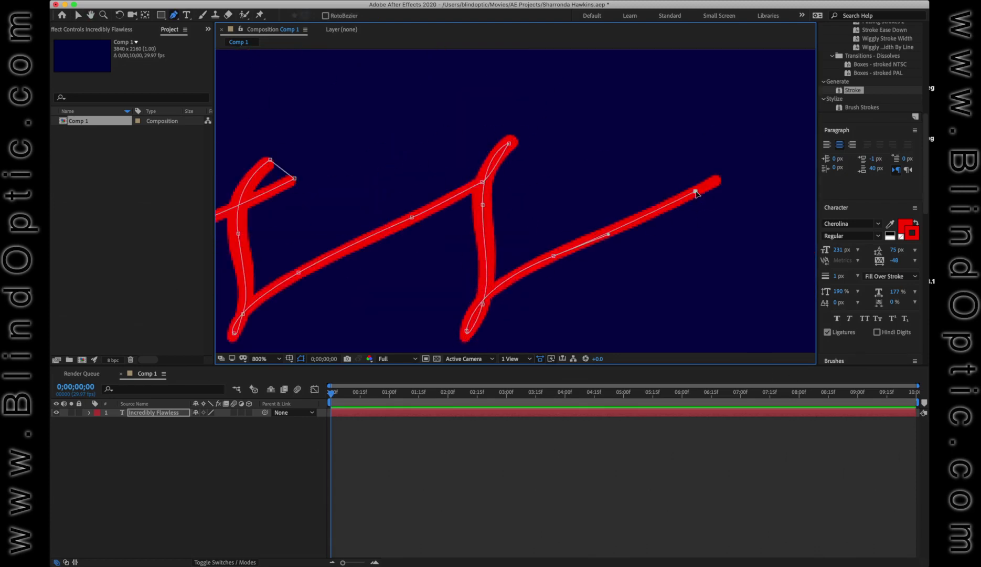
{"action": "left_click", "coordinate": [721, 178]}
- Sweep the mask path from the final "s" in a wide arc above the text back towards the "i" of Incredibly
{"action": "scroll", "coordinate": [554, 262], "scroll_direction": "down", "scroll_amount": 4}
{"action": "left_click_drag", "start_coordinate": [406, 254], "coordinate": [525, 205]}
{"action": "scroll", "coordinate": [497, 247], "scroll_direction": "up", "scroll_amount": 1}
{"action": "left_click_drag", "start_coordinate": [431, 232], "coordinate": [484, 287]}
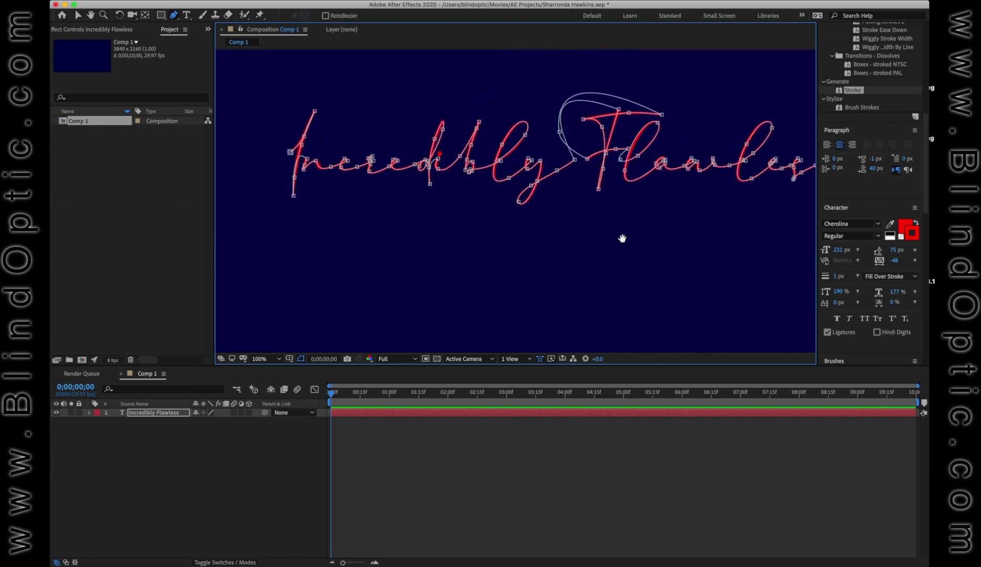
{"action": "left_click_drag", "start_coordinate": [623, 238], "coordinate": [563, 269]}
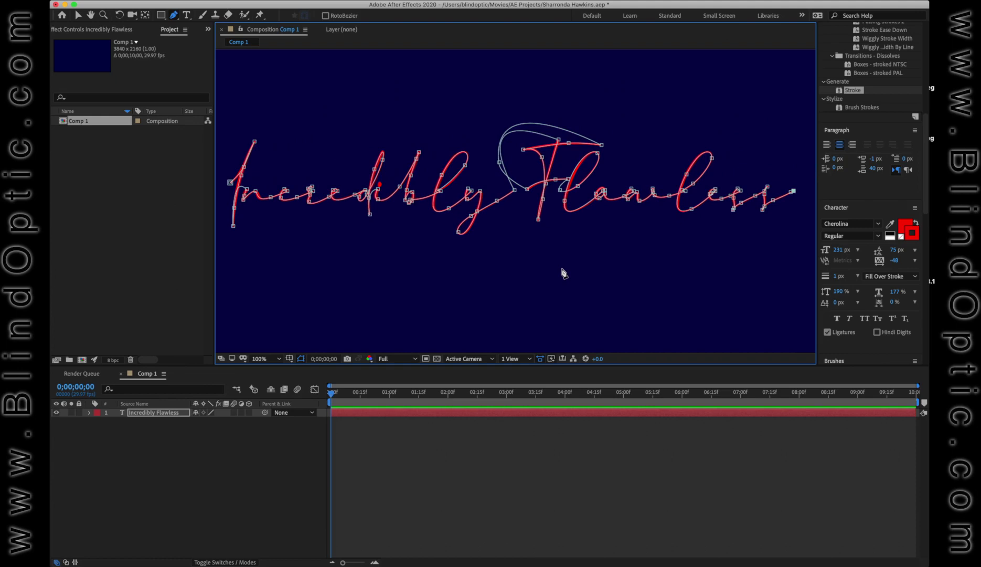
{"action": "left_click_drag", "start_coordinate": [702, 266], "coordinate": [625, 299]}
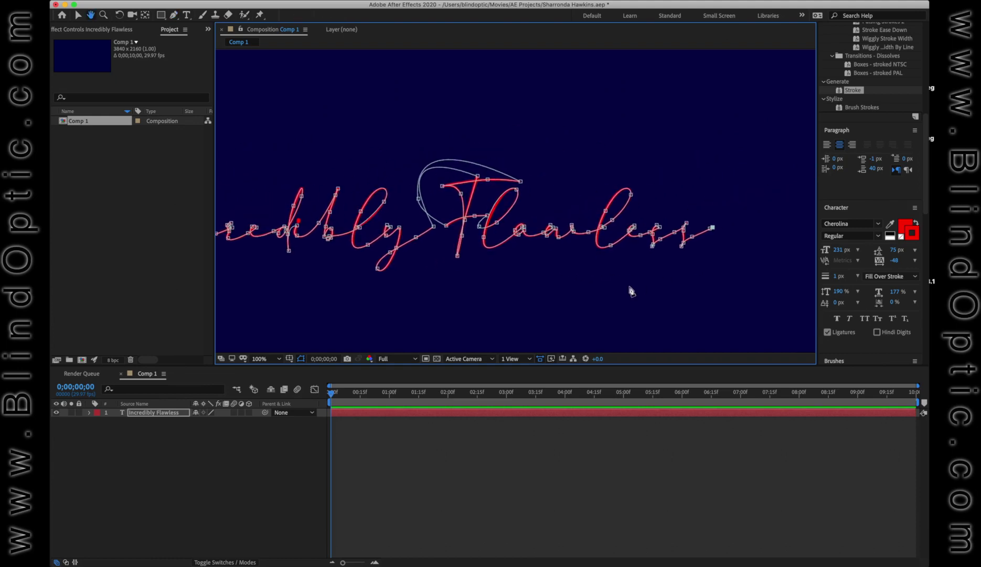
{"action": "left_click_drag", "start_coordinate": [706, 176], "coordinate": [687, 143]}
{"action": "left_click_drag", "start_coordinate": [481, 211], "coordinate": [575, 225]}
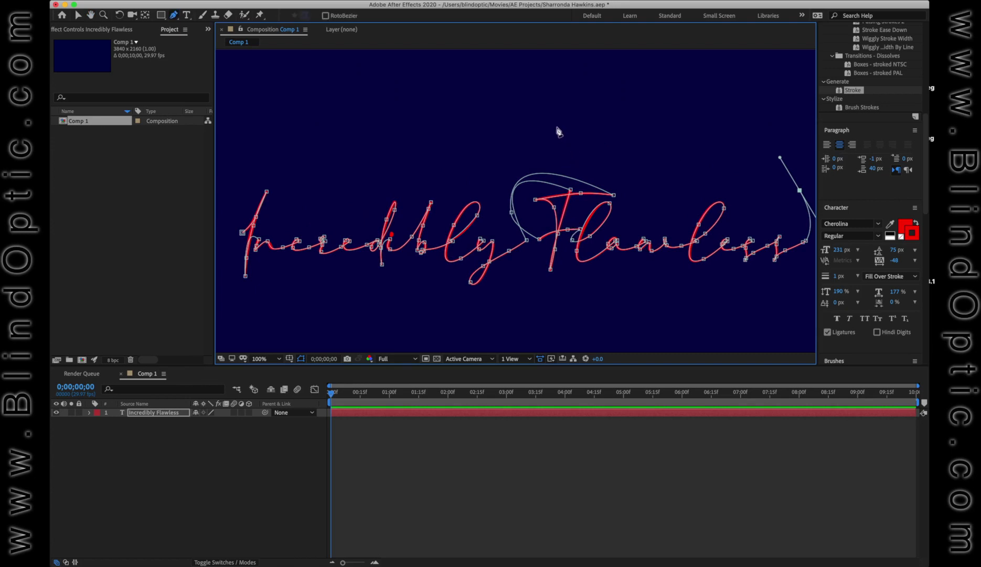
{"action": "left_click_drag", "start_coordinate": [524, 132], "coordinate": [469, 146]}
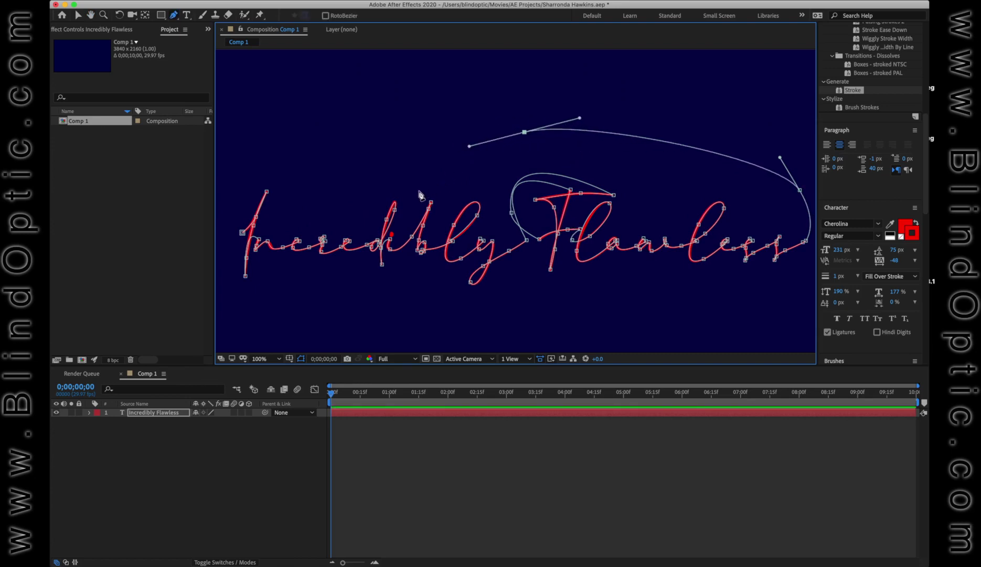
{"action": "left_click_drag", "start_coordinate": [418, 193], "coordinate": [404, 209]}
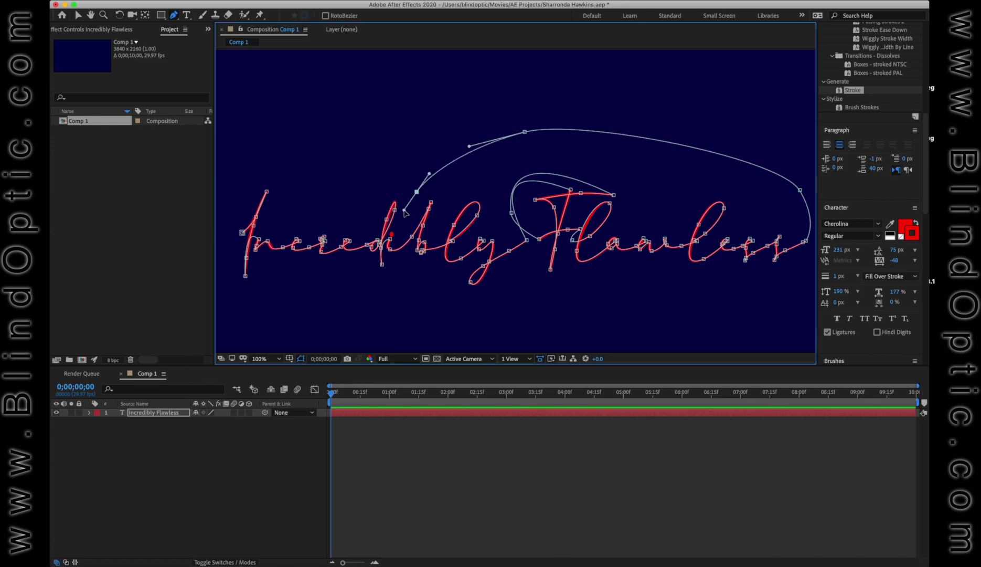
- Bring the mask path down to the dot of the "i" in Incredibly and trace around inside it
{"action": "scroll", "coordinate": [427, 239], "scroll_direction": "up", "scroll_amount": 2}
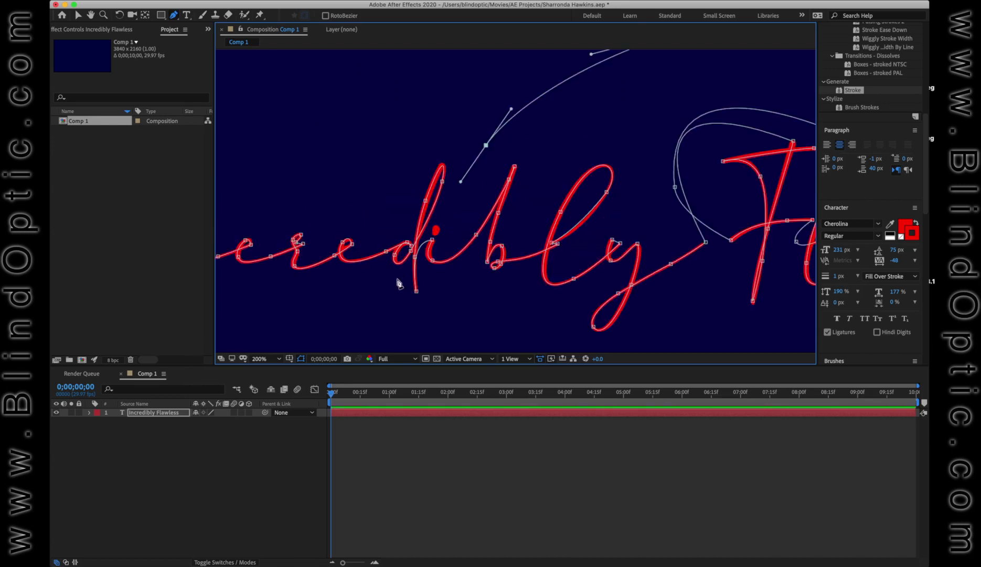
{"action": "scroll", "coordinate": [441, 230], "scroll_direction": "up", "scroll_amount": 2}
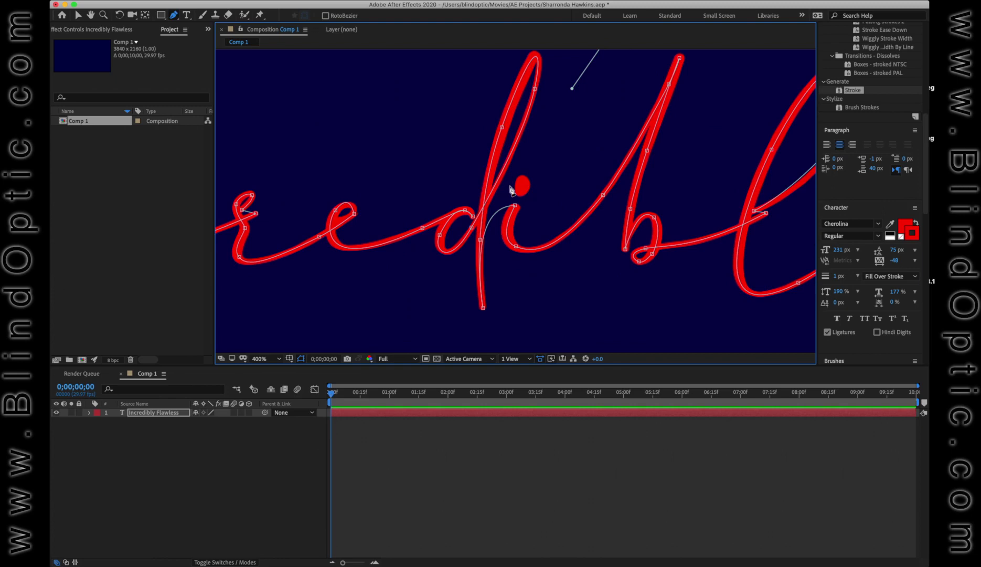
{"action": "left_click_drag", "start_coordinate": [520, 181], "coordinate": [518, 186]}
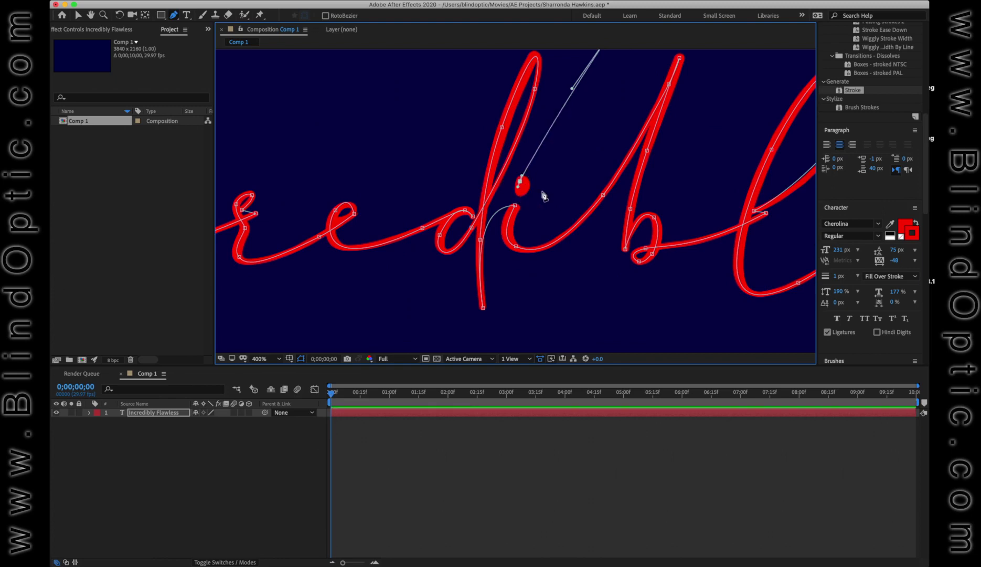
{"action": "scroll", "coordinate": [528, 197], "scroll_direction": "up", "scroll_amount": 2}
{"action": "mouse_move", "coordinate": [512, 194]}
{"action": "left_mouse_down"}
{"action": "mouse_move", "coordinate": [524, 183]}
{"action": "mouse_move", "coordinate": [511, 202]}
{"action": "mouse_move", "coordinate": [516, 183]}
{"action": "mouse_move", "coordinate": [513, 190]}
{"action": "left_mouse_up"}
{"action": "right_click", "coordinate": [524, 185]}
{"action": "left_click", "coordinate": [514, 197]}
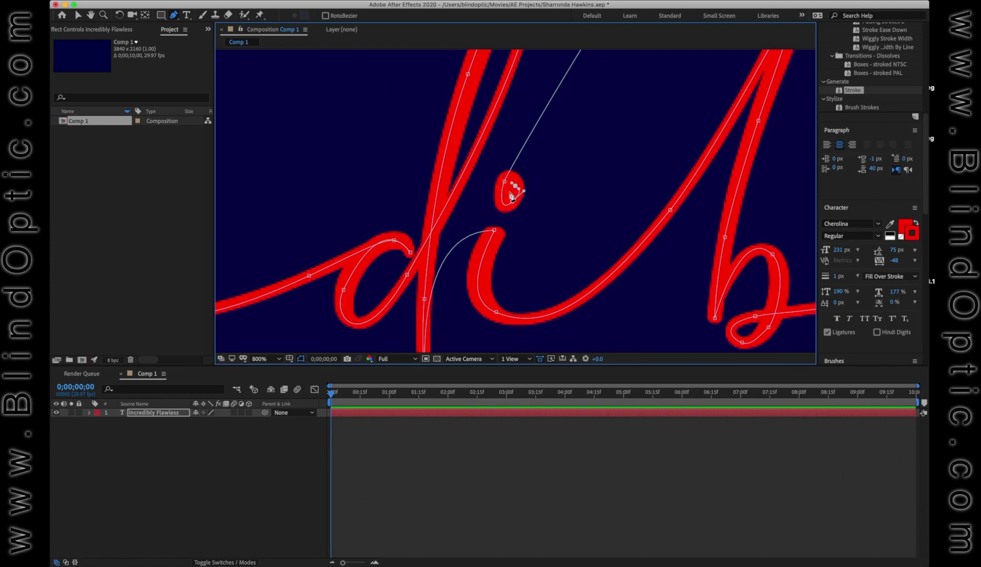
- Reshape the sweeping arc above the text by lengthening the curve handle at its peak, and save the project
{"action": "key", "text": "comma"}
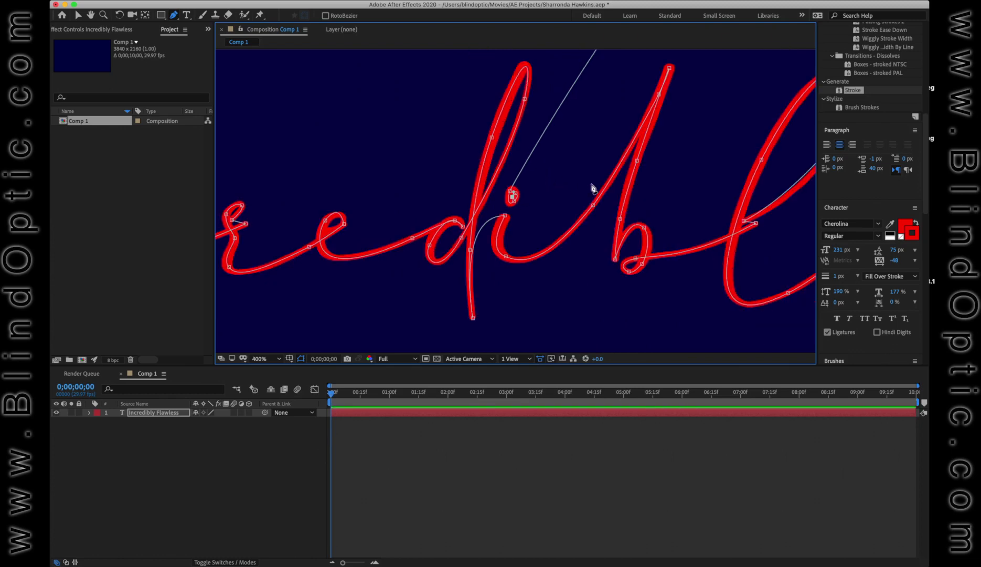
{"action": "key", "text": "comma"}
{"action": "left_click_drag", "start_coordinate": [663, 121], "coordinate": [469, 286]}
{"action": "key", "text": "comma"}
{"action": "left_click_drag", "start_coordinate": [556, 252], "coordinate": [450, 195]}
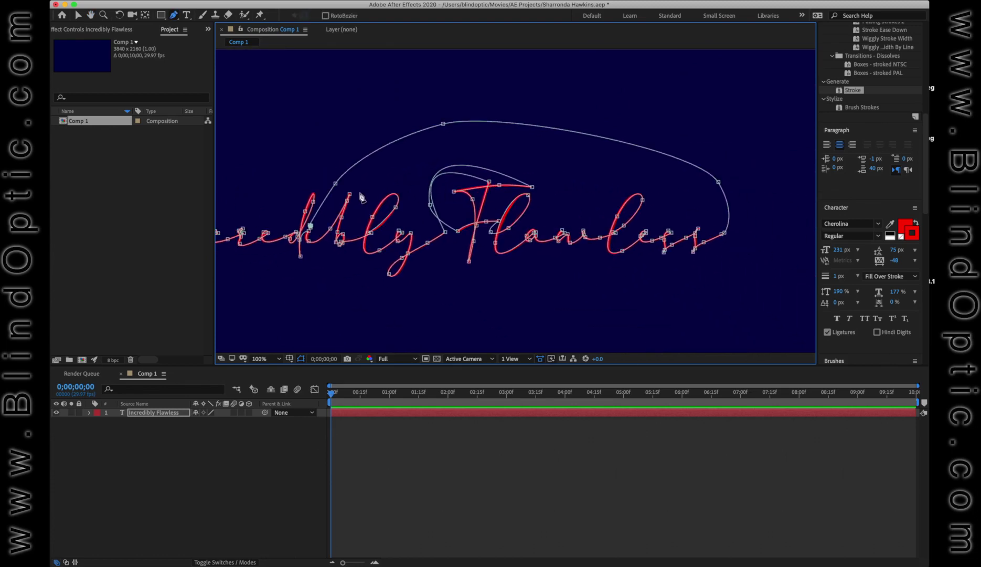
{"action": "left_click", "coordinate": [336, 184]}
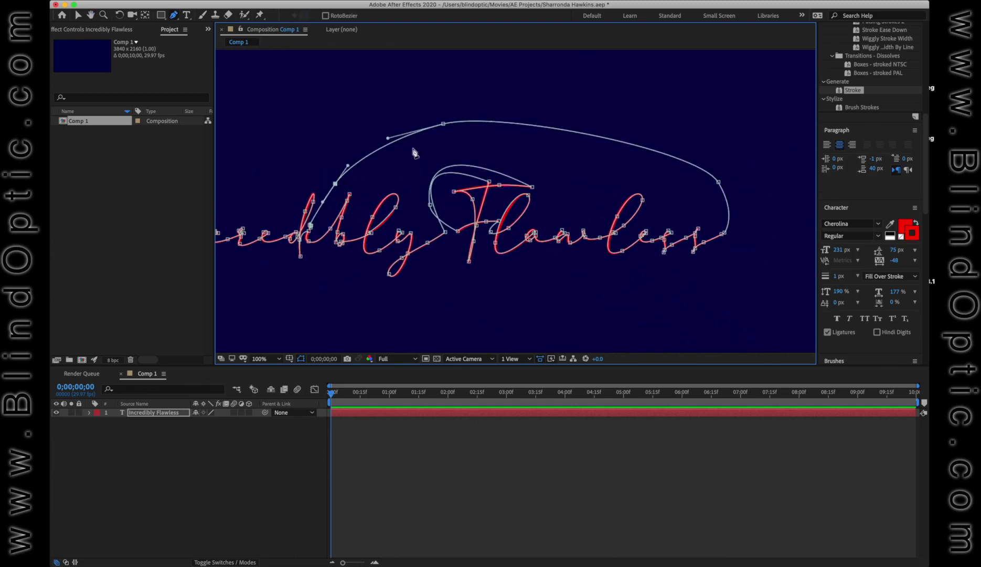
{"action": "left_click", "coordinate": [444, 124]}
{"action": "left_click_drag", "start_coordinate": [498, 111], "coordinate": [599, 95]}
{"action": "key", "text": "super+s"}
- Toggle the mask outline off and back on to check the text with and without it
{"action": "key", "text": "comma"}
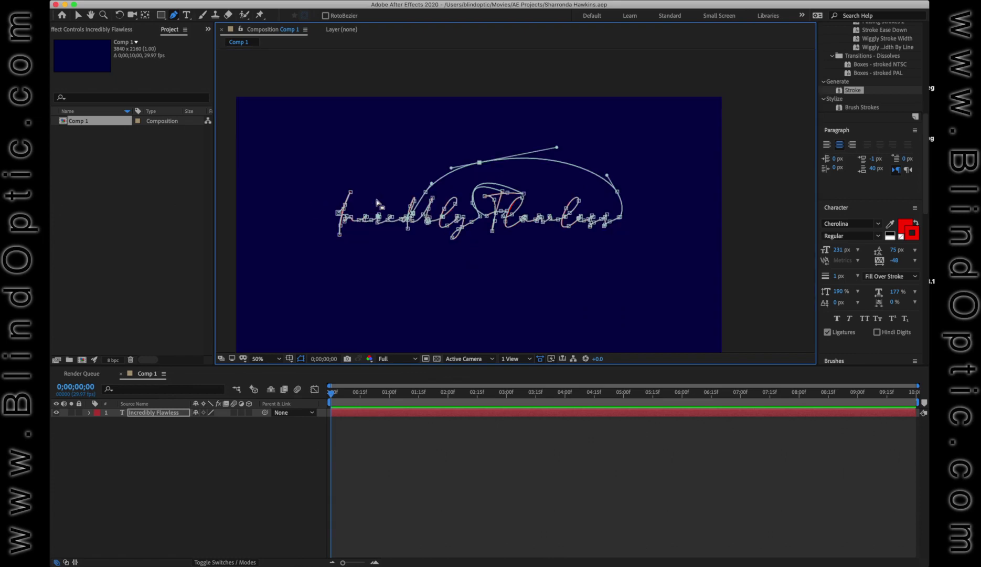
{"action": "key", "text": "super+shift+h"}
{"action": "key", "text": "h"}
{"action": "left_click_drag", "start_coordinate": [597, 189], "coordinate": [618, 155]}
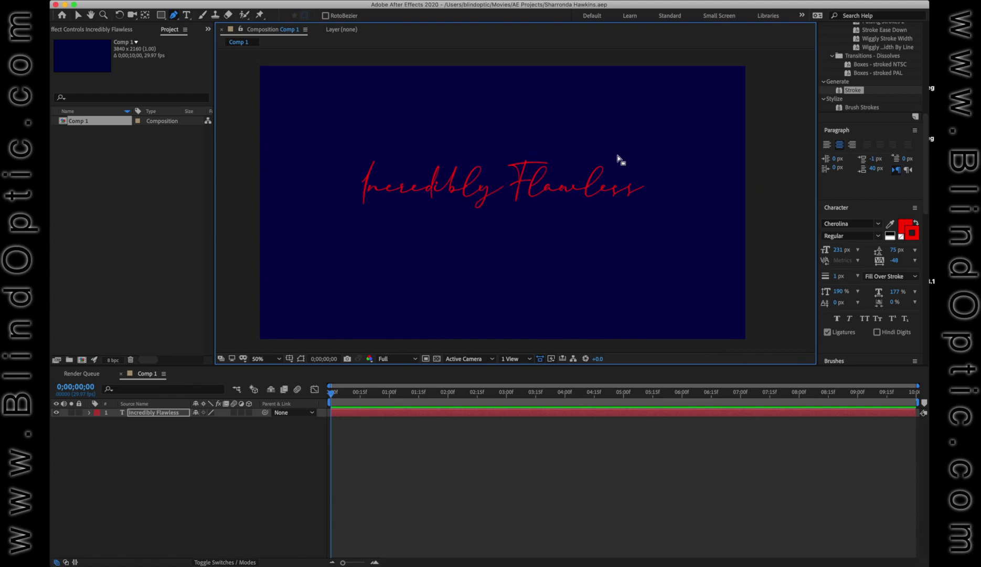
{"action": "key", "text": "super+shift+h"}
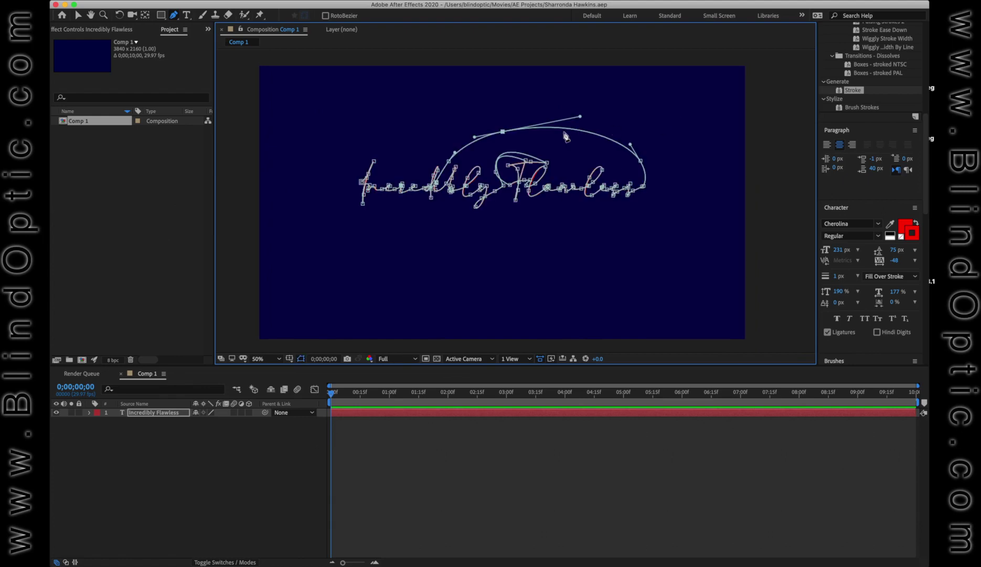
- Apply the Generate Stroke effect to the Incredibly Flawless text layer
{"action": "left_click", "coordinate": [140, 413]}
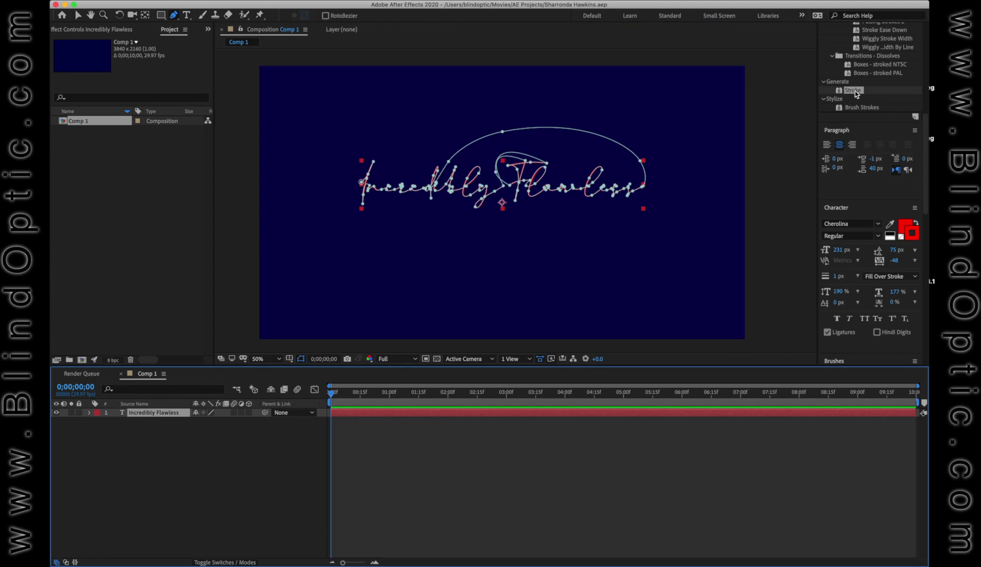
{"action": "scroll", "coordinate": [855, 93], "scroll_direction": "up", "scroll_amount": 5}
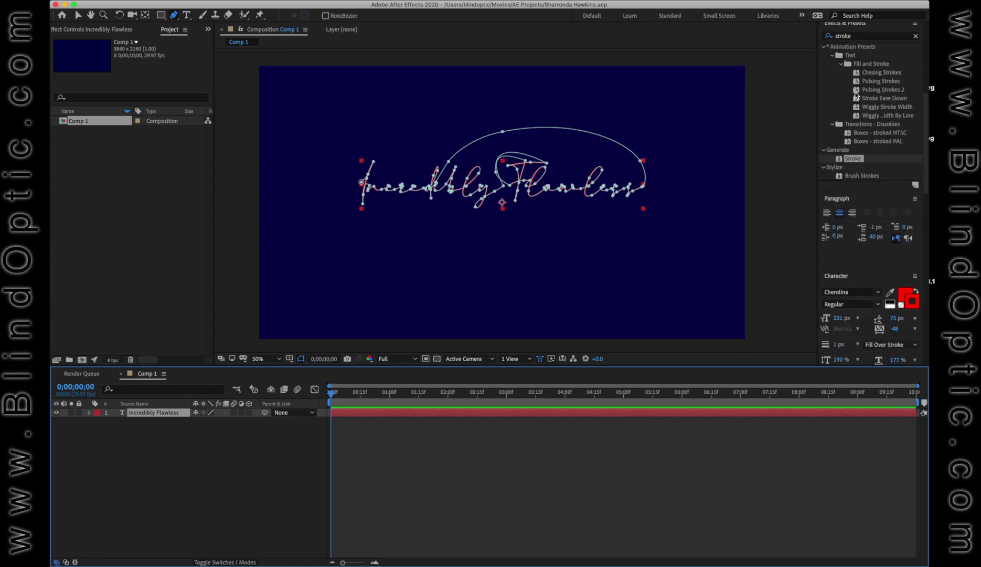
{"action": "double_click", "coordinate": [853, 158]}
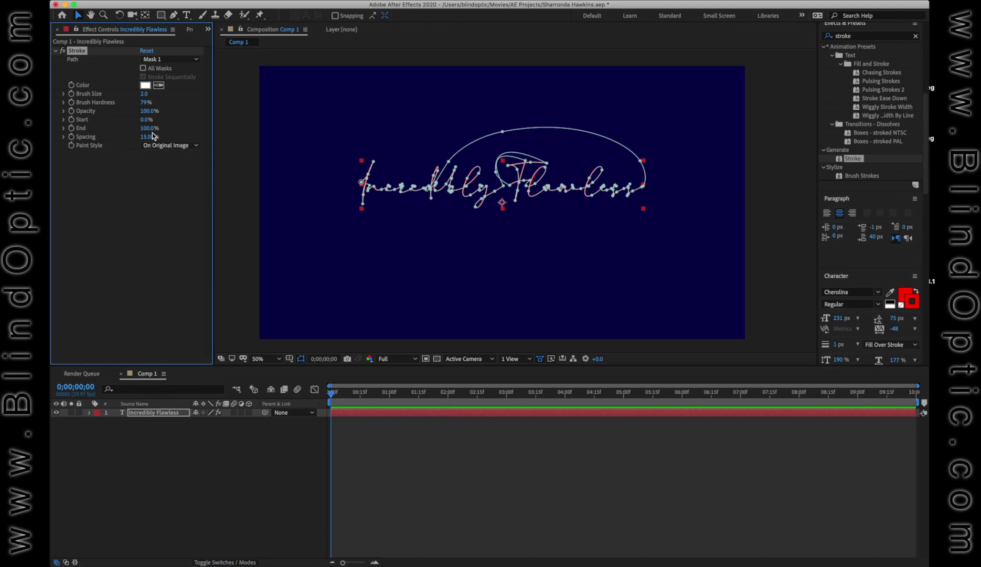
- Hide the mask outline and set the Stroke effect's Paint Style to Reveal Original Image
{"action": "left_click", "coordinate": [151, 412]}
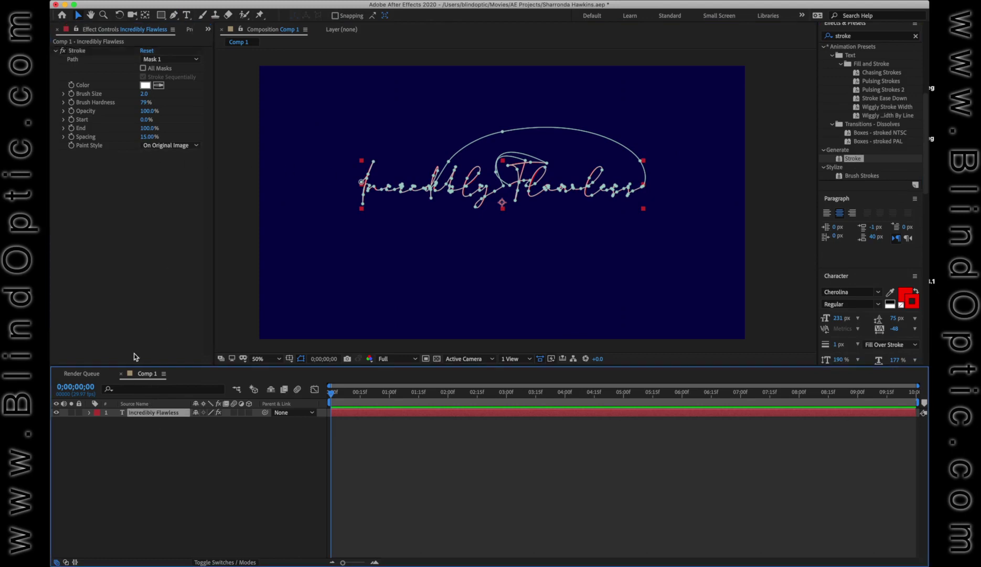
{"action": "mouse_move", "coordinate": [149, 127]}
{"action": "left_mouse_down"}
{"action": "mouse_move", "coordinate": [65, 147]}
{"action": "mouse_move", "coordinate": [133, 141]}
{"action": "left_mouse_up"}
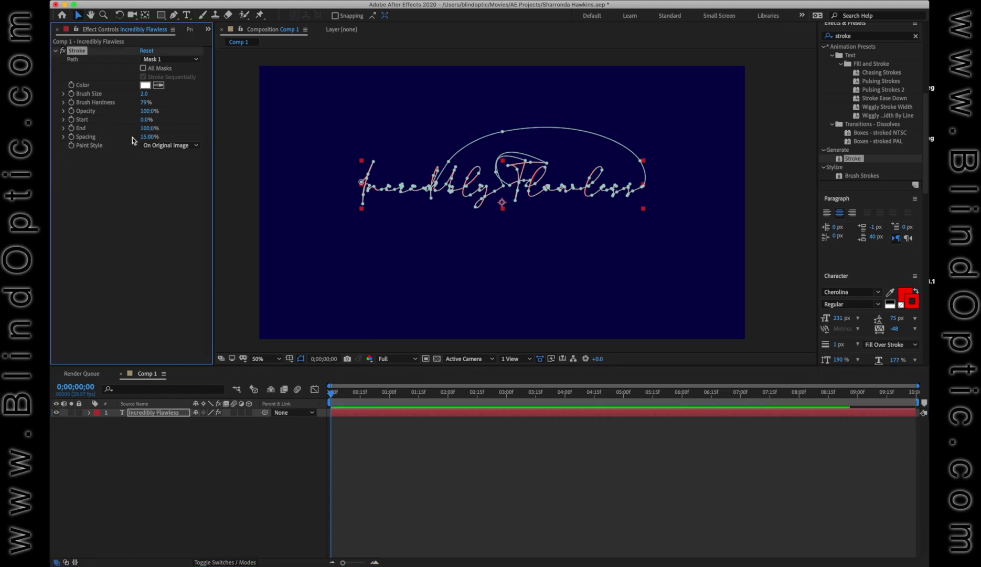
{"action": "key", "text": "super+shift+h"}
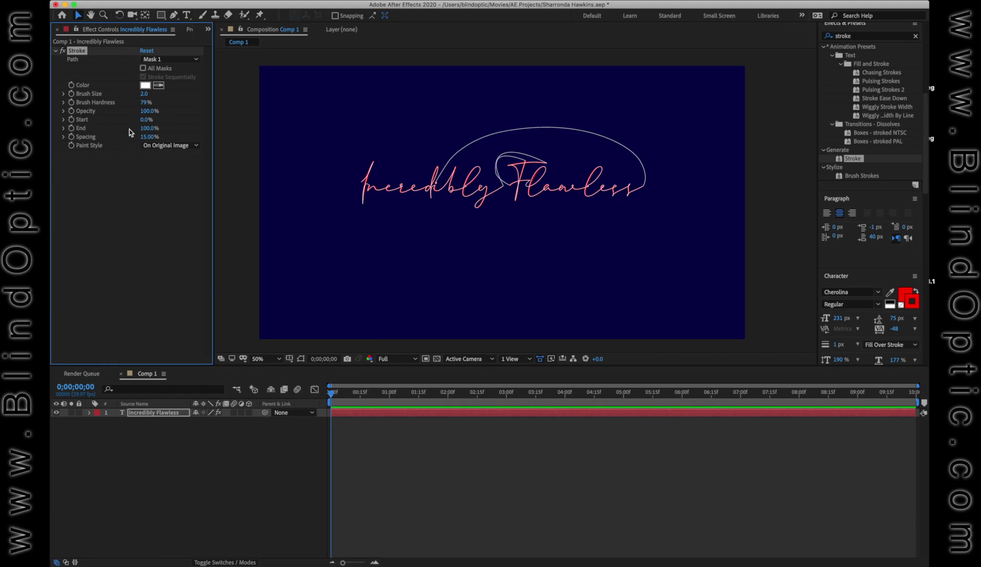
{"action": "left_click", "coordinate": [154, 145]}
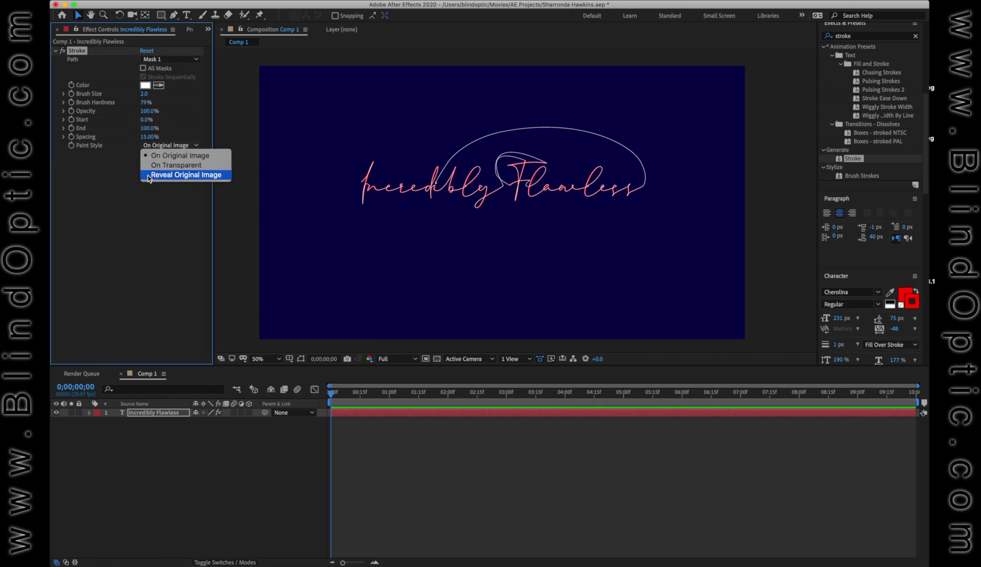
{"action": "left_click", "coordinate": [149, 174]}
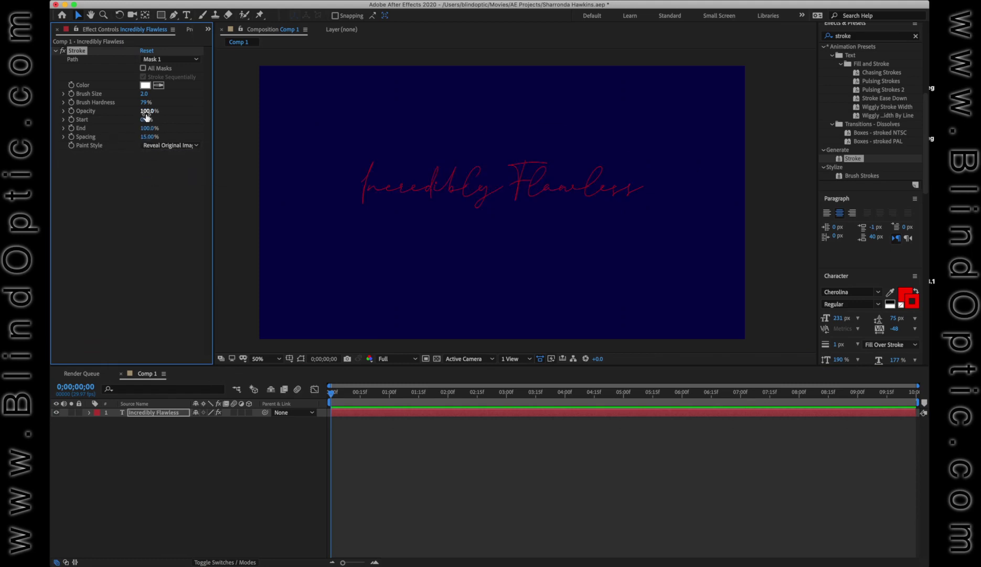
- Set the Stroke effect's End to 37% and save the project
{"action": "left_click_drag", "start_coordinate": [148, 130], "coordinate": [125, 147]}
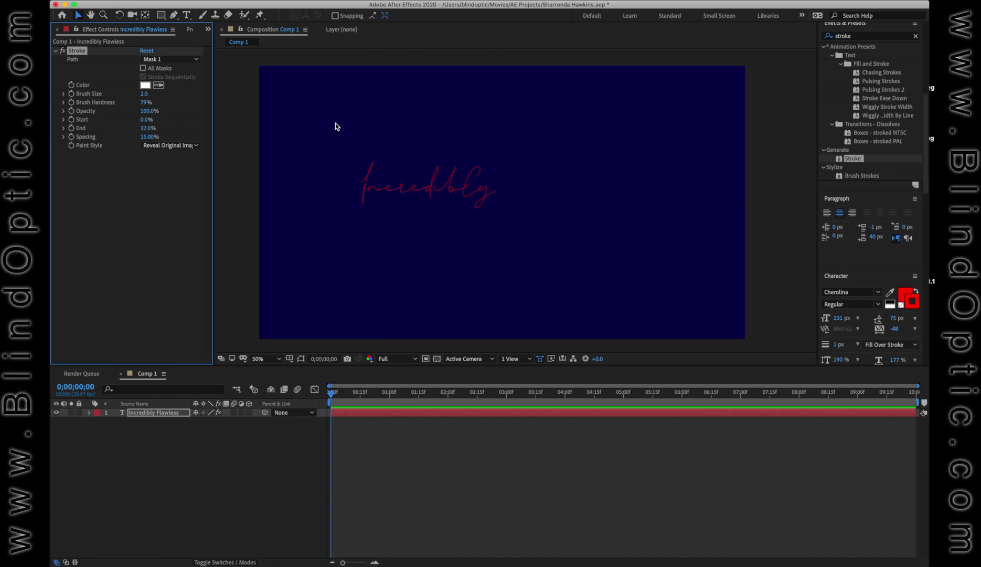
{"action": "scroll", "coordinate": [443, 138], "scroll_direction": "up", "scroll_amount": 3}
{"action": "left_click_drag", "start_coordinate": [398, 174], "coordinate": [587, 287]}
{"action": "scroll", "coordinate": [488, 181], "scroll_direction": "up", "scroll_amount": 1}
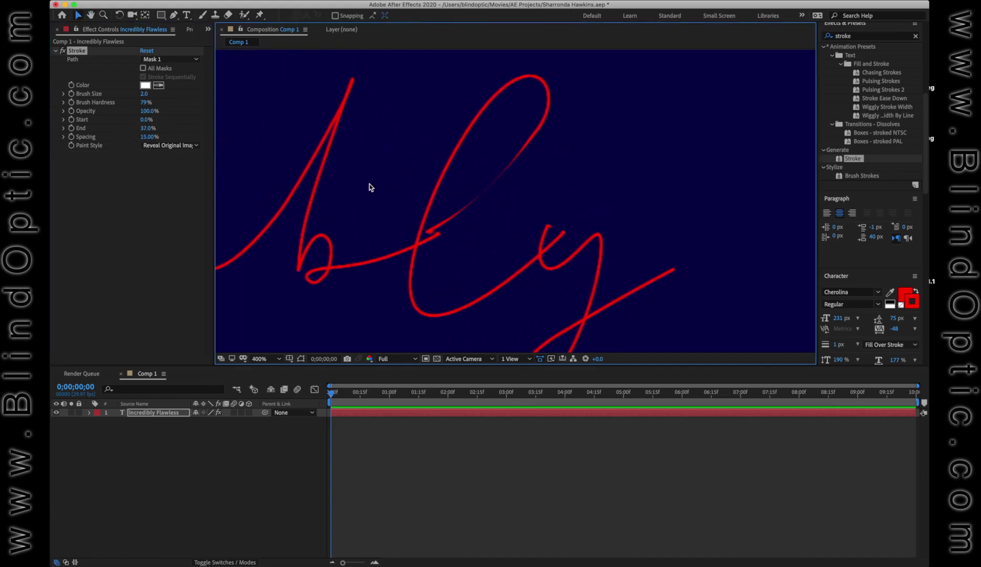
{"action": "key", "text": "super+s"}
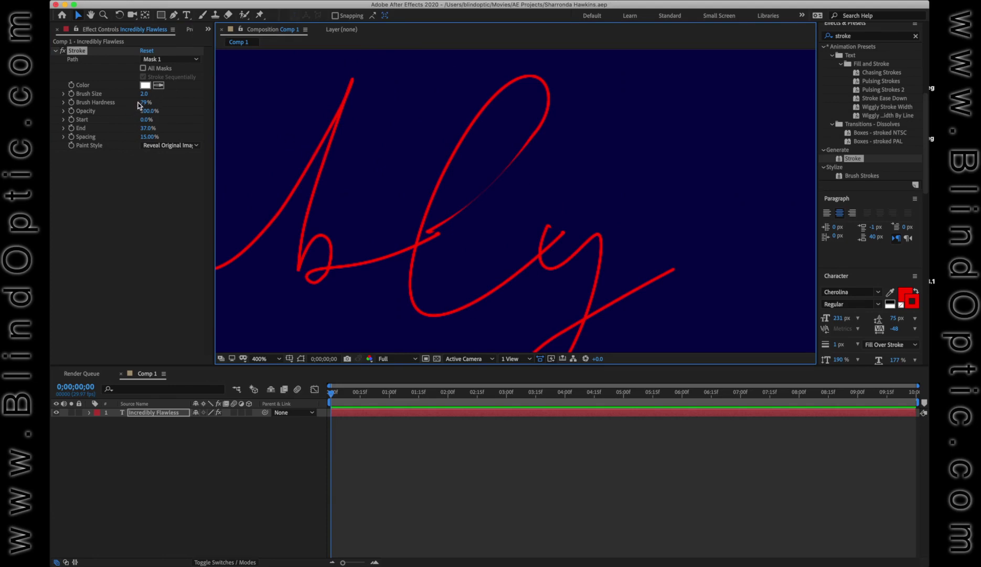
- Set the Stroke effect's Brush Size to 11.1 and its End to 54%
{"action": "mouse_move", "coordinate": [146, 98]}
{"action": "left_mouse_down"}
{"action": "mouse_move", "coordinate": [197, 84]}
{"action": "mouse_move", "coordinate": [173, 96]}
{"action": "mouse_move", "coordinate": [187, 90]}
{"action": "left_mouse_up"}
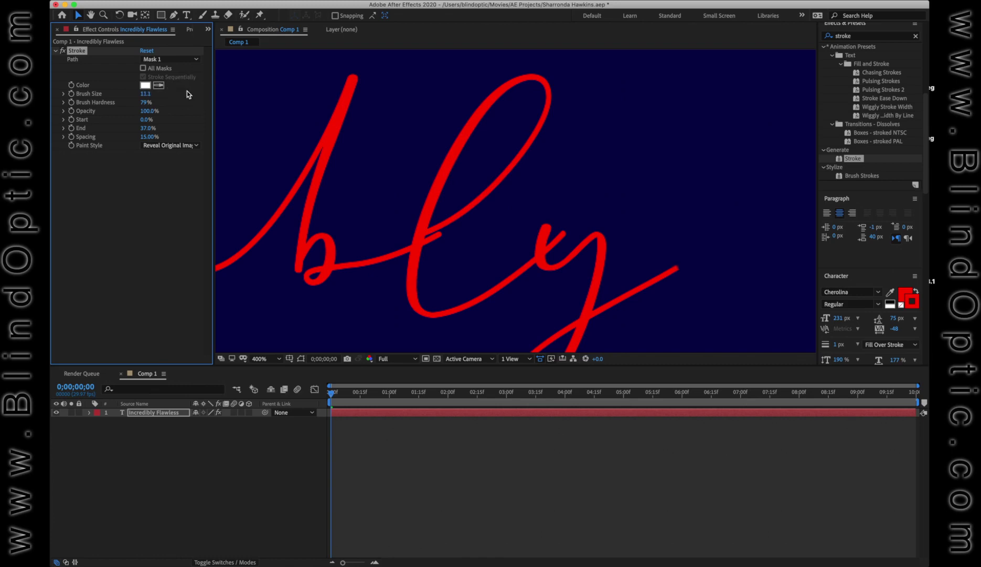
{"action": "key", "text": "comma"}
{"action": "key", "text": "comma"}
{"action": "key", "text": "comma"}
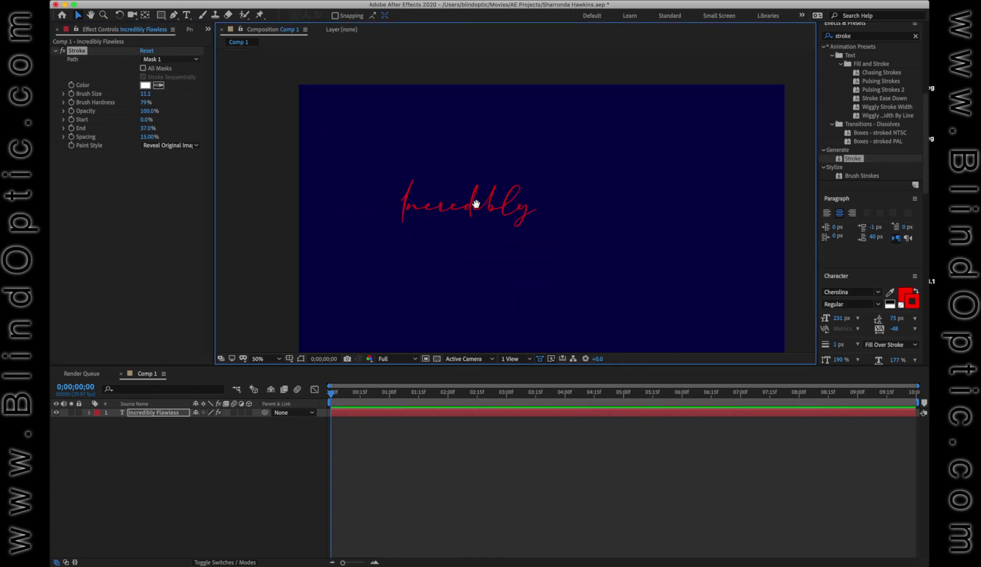
{"action": "left_click_drag", "start_coordinate": [475, 212], "coordinate": [451, 219]}
{"action": "left_click_drag", "start_coordinate": [570, 223], "coordinate": [558, 199]}
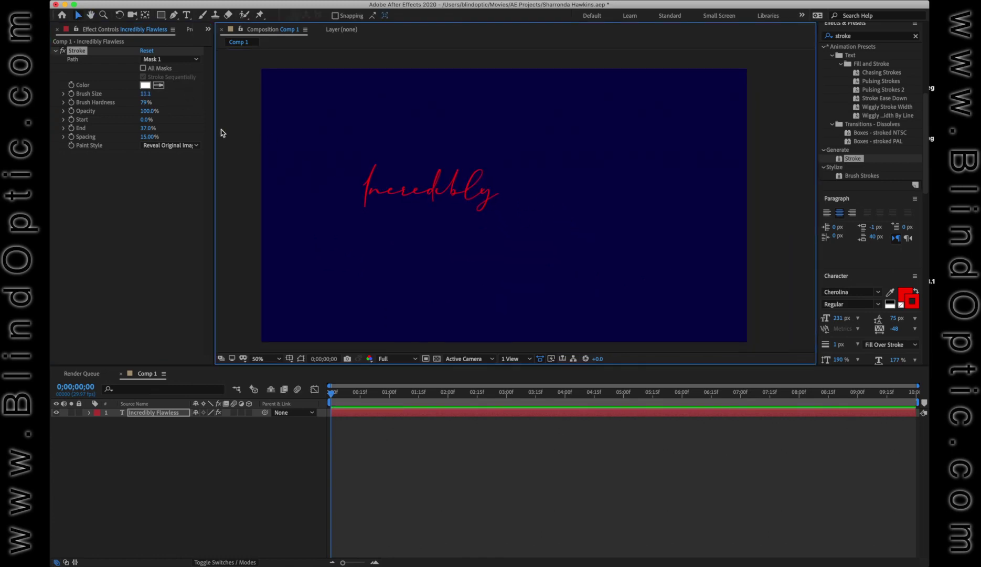
{"action": "mouse_move", "coordinate": [147, 128]}
{"action": "left_mouse_down"}
{"action": "mouse_move", "coordinate": [127, 127]}
{"action": "mouse_move", "coordinate": [158, 131]}
{"action": "mouse_move", "coordinate": [147, 125]}
{"action": "left_mouse_up"}
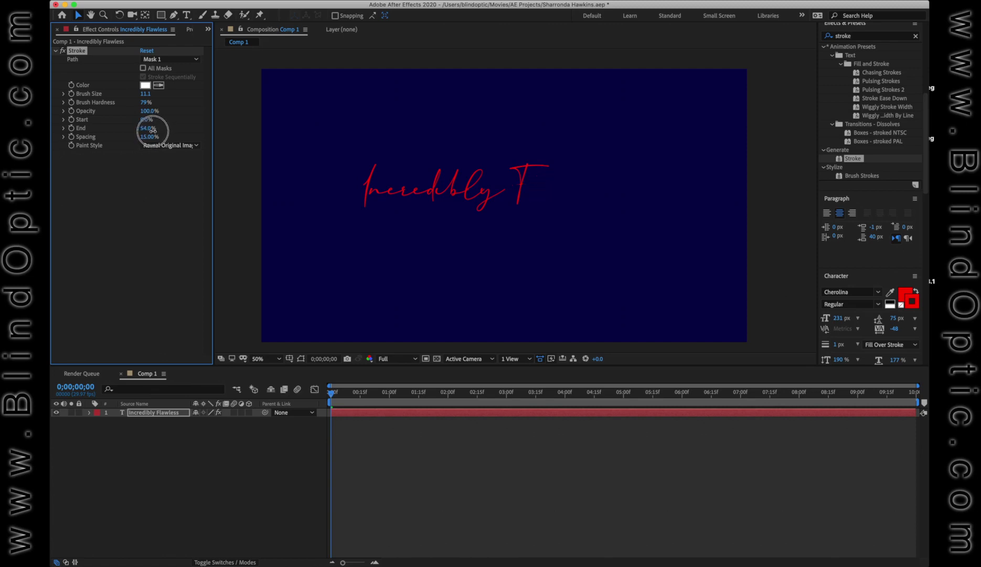
- Set the Stroke effect's Brush Hardness to 27% while examining the stem of the "F" up close
{"action": "key", "text": "period"}
{"action": "scroll", "coordinate": [556, 168], "scroll_direction": "up", "scroll_amount": 3}
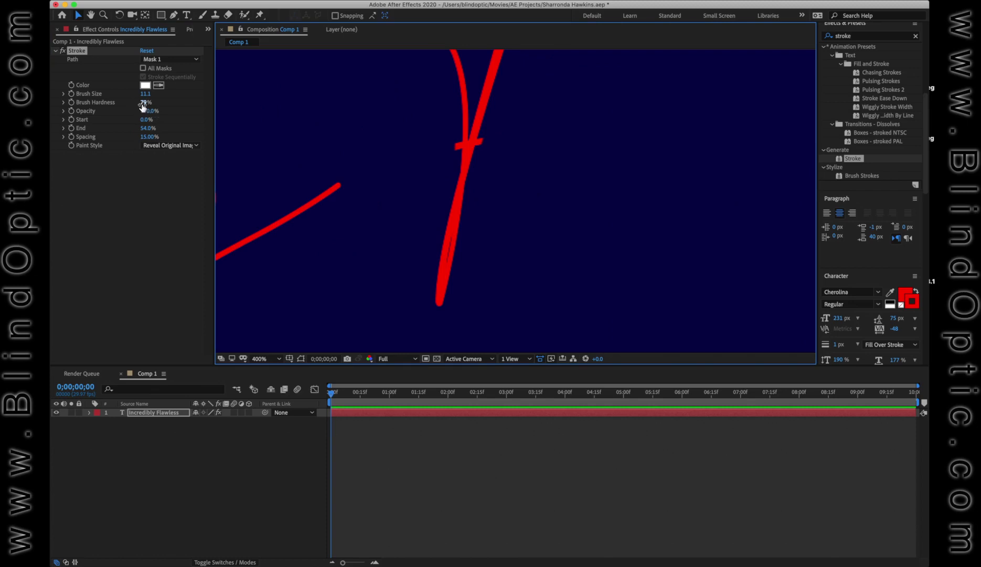
{"action": "mouse_move", "coordinate": [143, 105]}
{"action": "left_mouse_down"}
{"action": "mouse_move", "coordinate": [121, 104]}
{"action": "mouse_move", "coordinate": [48, 137]}
{"action": "mouse_move", "coordinate": [222, 112]}
{"action": "mouse_move", "coordinate": [61, 147]}
{"action": "mouse_move", "coordinate": [50, 165]}
{"action": "left_mouse_up"}
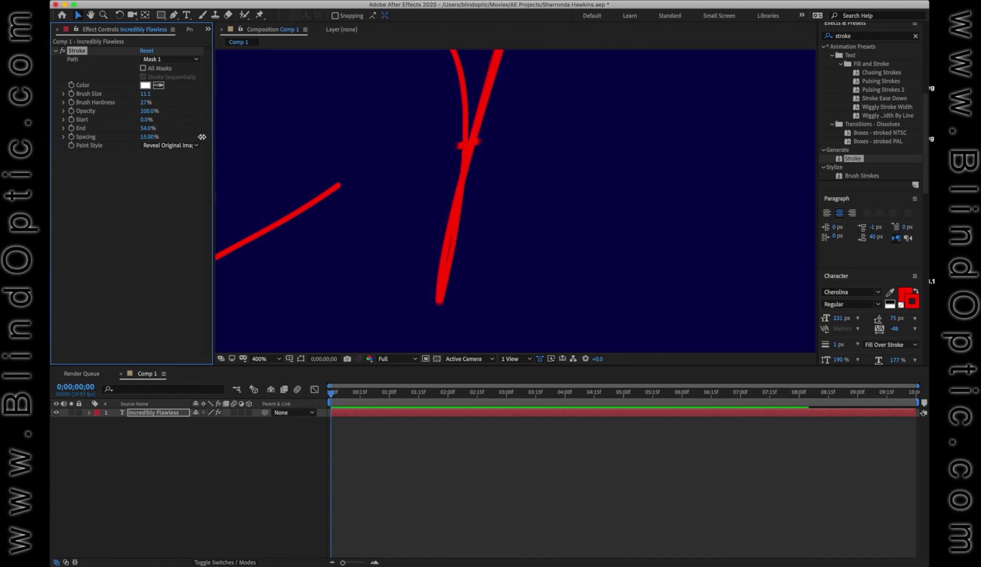
- Save the project and set the Stroke effect's End to 100%
{"action": "scroll", "coordinate": [404, 137], "scroll_direction": "down", "scroll_amount": 2}
{"action": "key", "text": "super+s"}
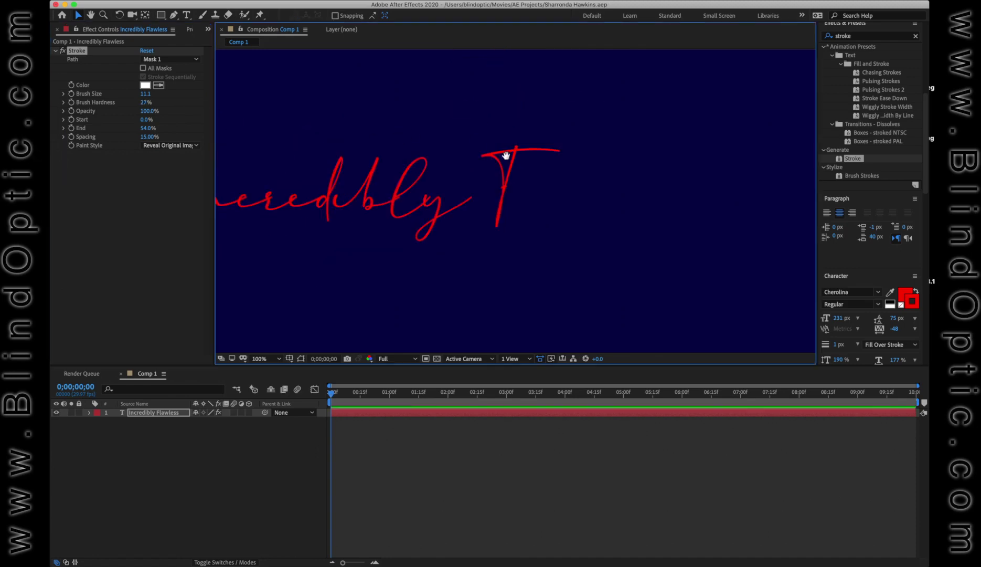
{"action": "left_click_drag", "start_coordinate": [508, 154], "coordinate": [561, 157]}
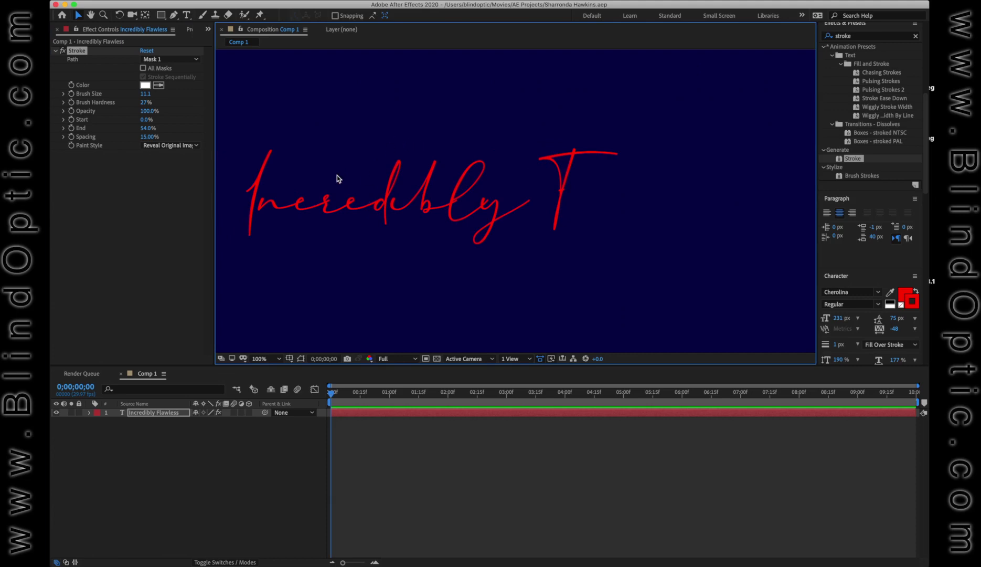
{"action": "scroll", "coordinate": [429, 183], "scroll_direction": "down", "scroll_amount": 2}
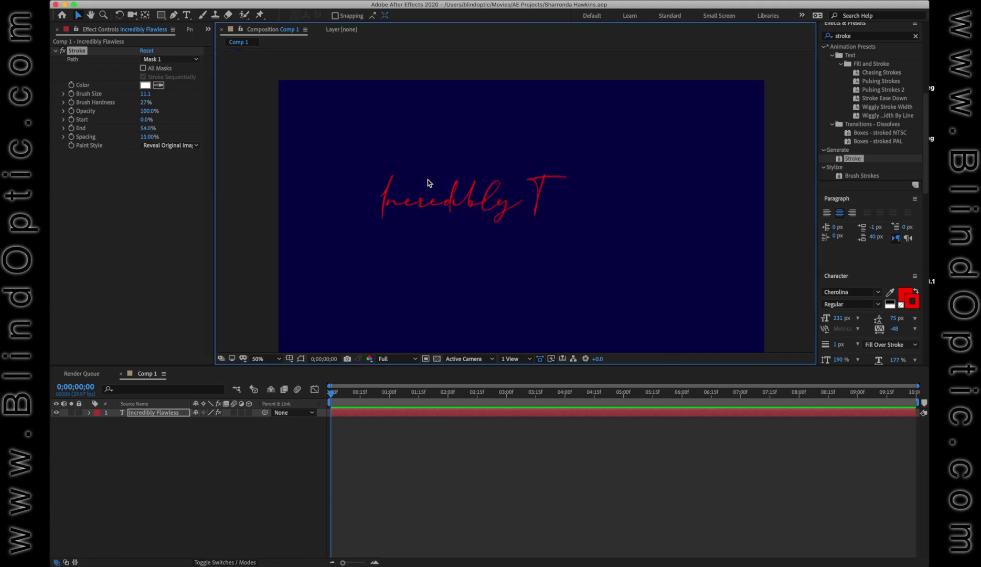
{"action": "left_click_drag", "start_coordinate": [147, 131], "coordinate": [183, 137]}
{"action": "mouse_move", "coordinate": [173, 141]}
{"action": "left_mouse_down"}
{"action": "mouse_move", "coordinate": [182, 139]}
{"action": "mouse_move", "coordinate": [160, 141]}
{"action": "mouse_move", "coordinate": [196, 139]}
{"action": "left_mouse_up"}
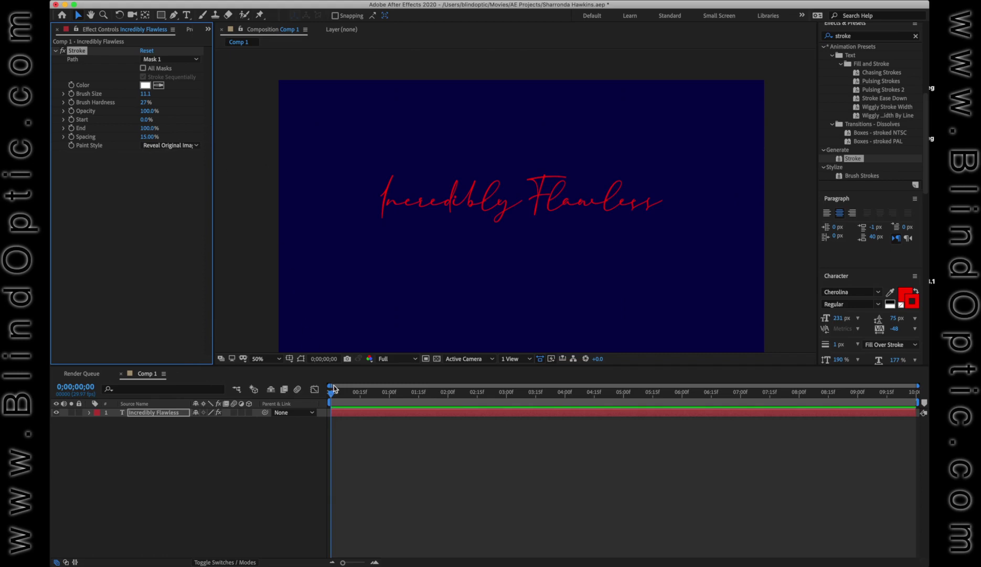
- Start keyframing the Stroke effect's End at 0;00;00;07 with a value of 0%
{"action": "left_click_drag", "start_coordinate": [330, 392], "coordinate": [344, 392]}
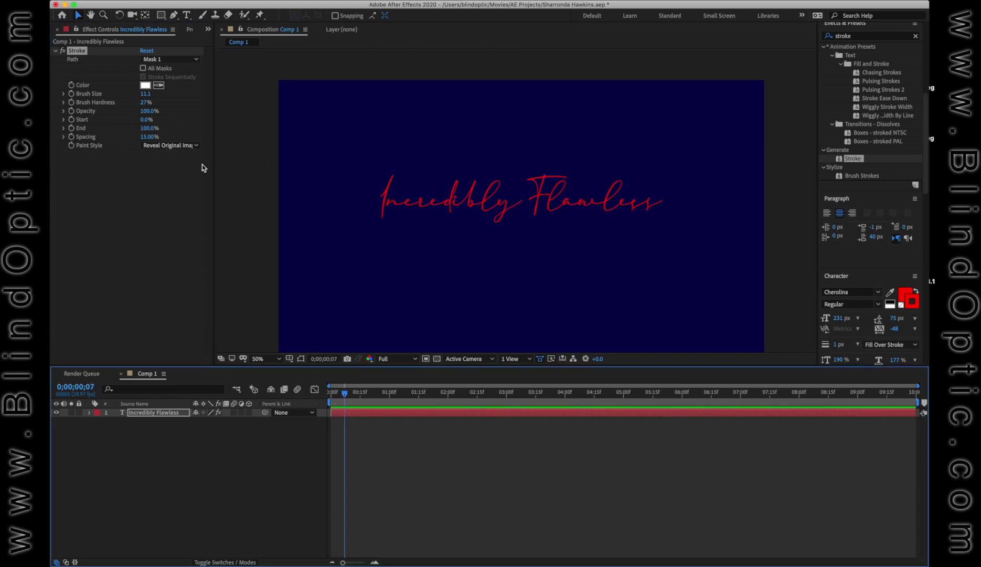
{"action": "left_click", "coordinate": [71, 129]}
{"action": "left_click_drag", "start_coordinate": [144, 129], "coordinate": [71, 141]}
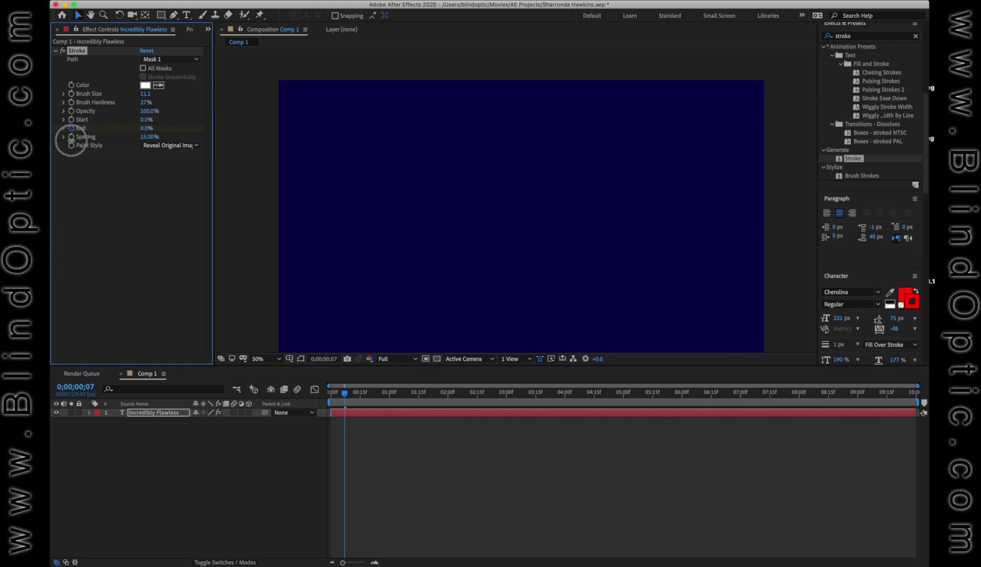
- Keyframe the Stroke effect's End at 100% at 0;00;03;13 and save the project
{"action": "left_click_drag", "start_coordinate": [470, 395], "coordinate": [534, 396]}
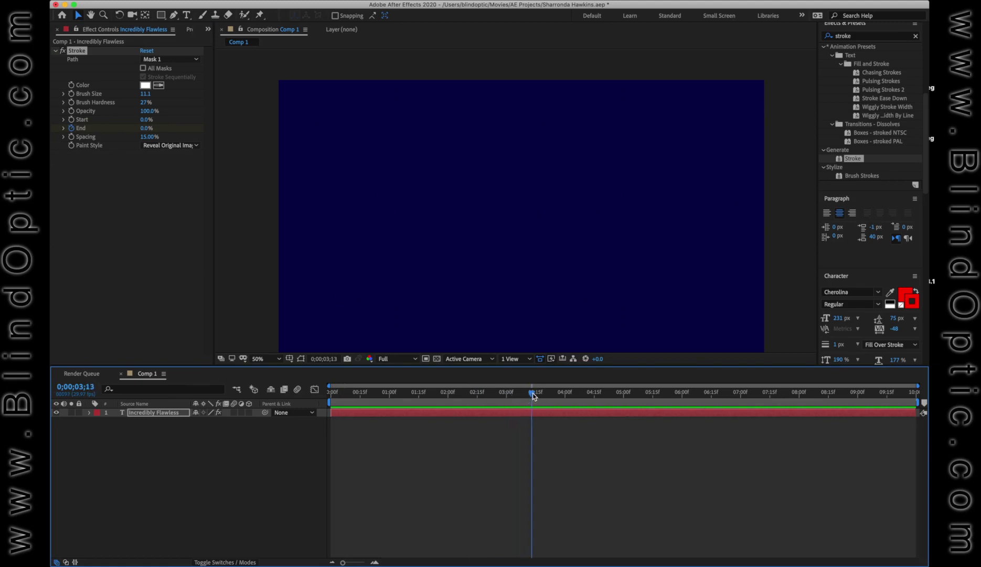
{"action": "left_click_drag", "start_coordinate": [148, 134], "coordinate": [425, 125]}
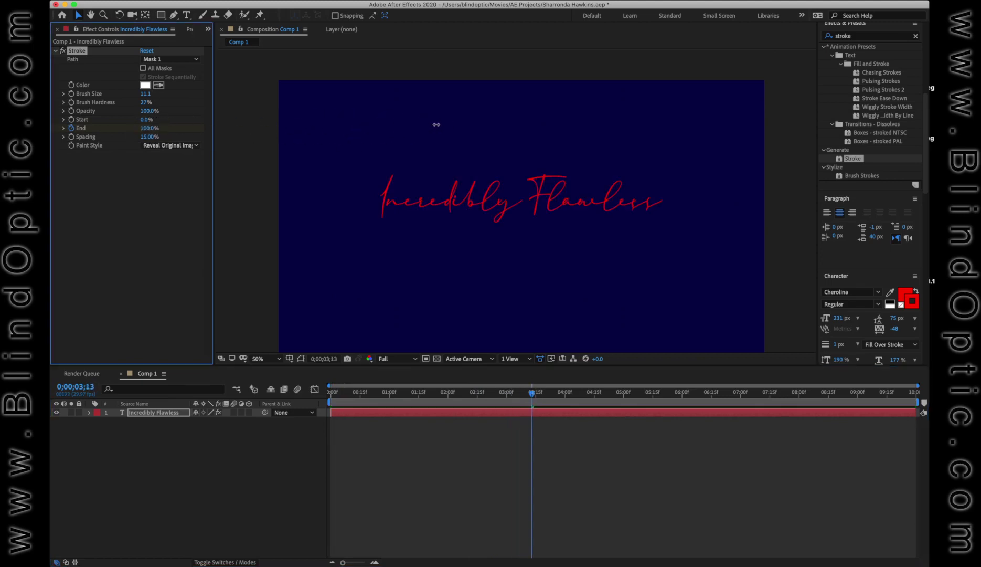
{"action": "key", "text": "super+s"}
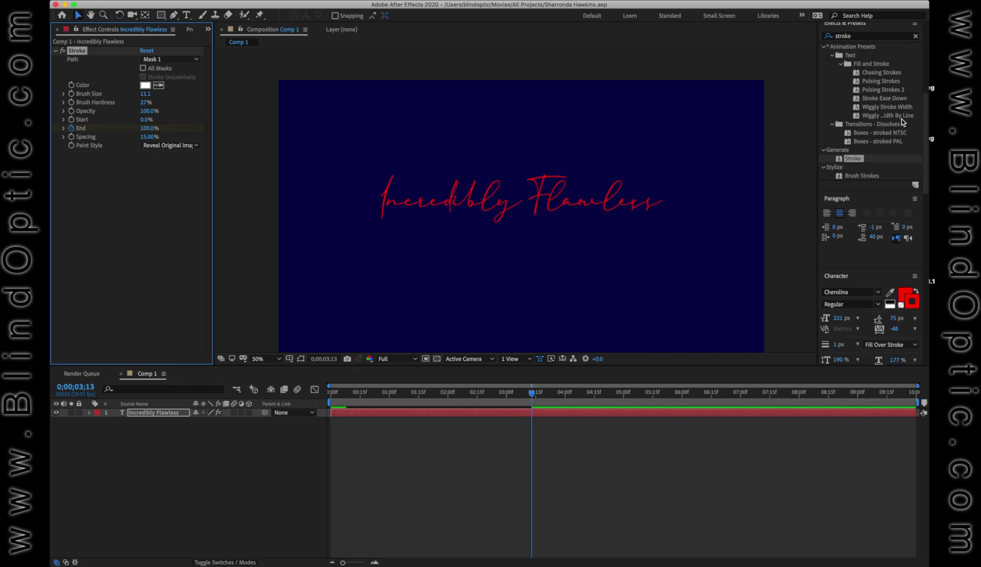
- Preview the write-on animation of the text
{"action": "scroll", "coordinate": [923, 126], "scroll_direction": "up", "scroll_amount": 5}
{"action": "left_click", "coordinate": [869, 110]}
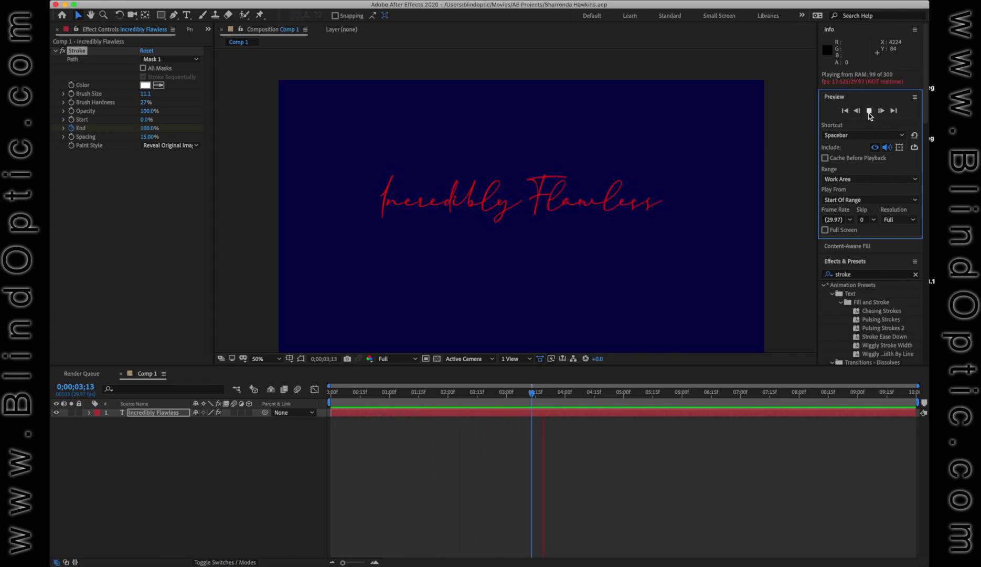
{"action": "key", "text": "space"}
- Shorten the work area to end just past the layer's second End keyframe, save the project and play the animation
{"action": "key", "text": "u"}
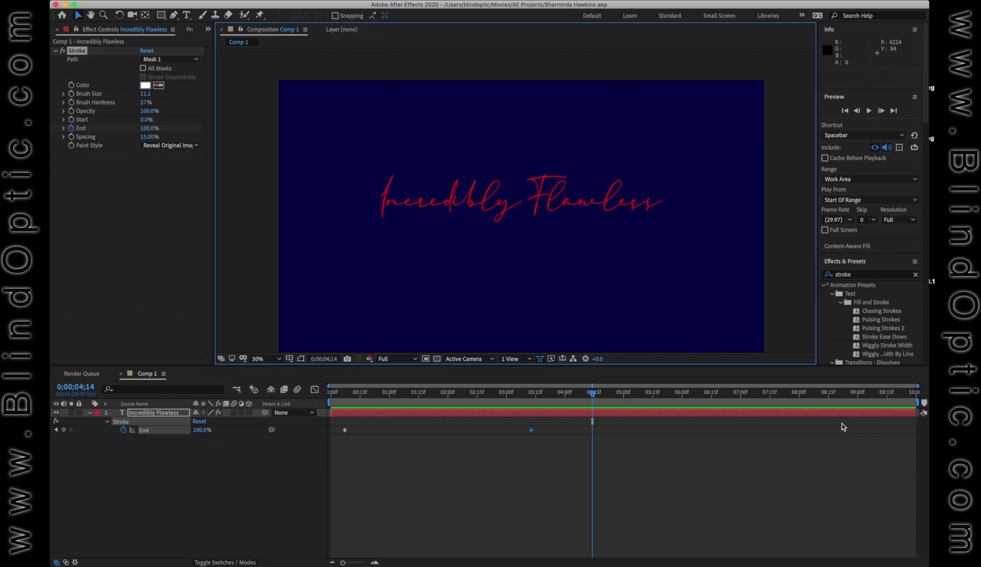
{"action": "left_click_drag", "start_coordinate": [923, 405], "coordinate": [555, 467]}
{"action": "key", "text": "super+s"}
{"action": "left_click", "coordinate": [869, 111]}
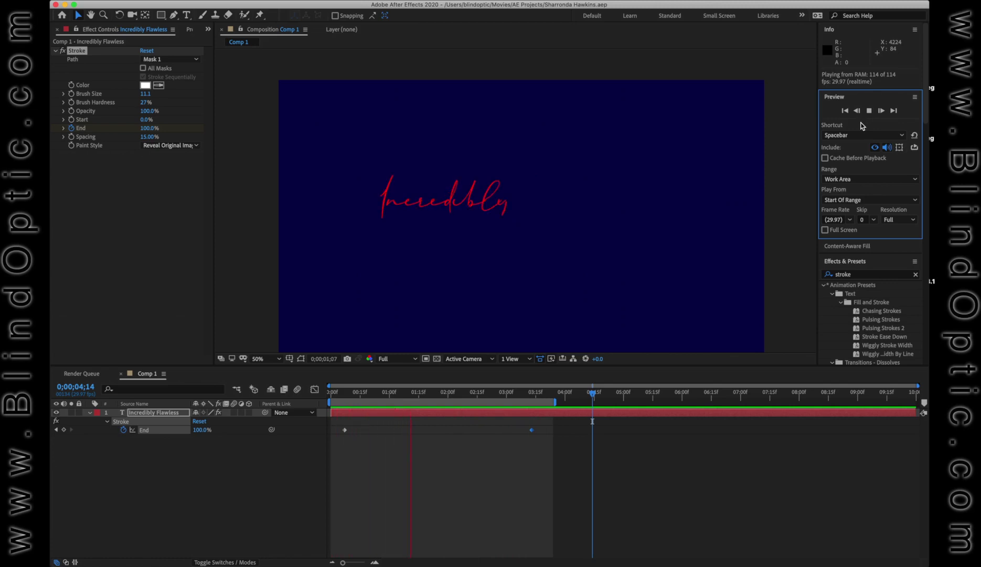
{"action": "key", "text": "space"}
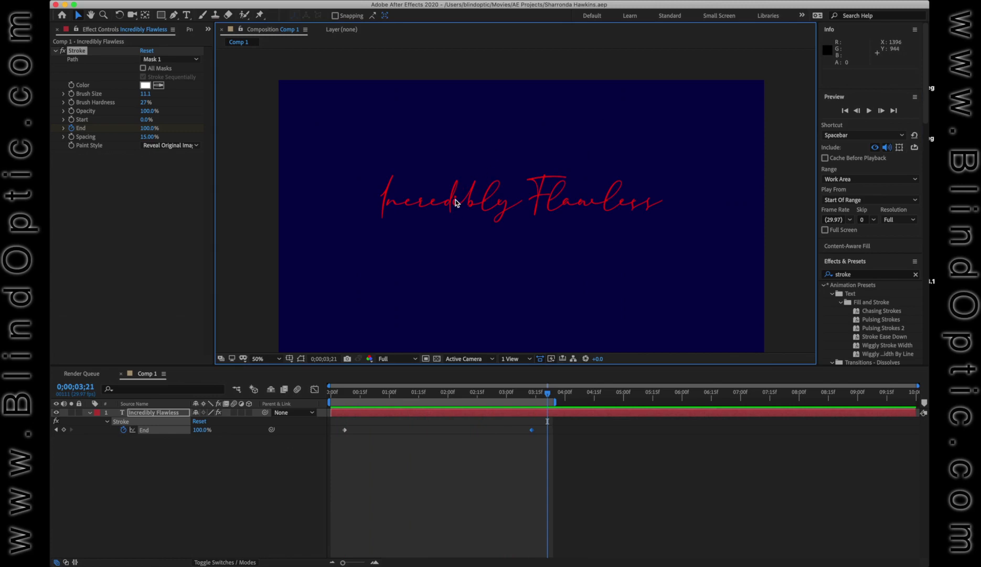
- Select the Incredibly Flawless layer and examine its mask path up close around the dot of the "i" after the "d"
{"action": "left_click", "coordinate": [183, 412]}
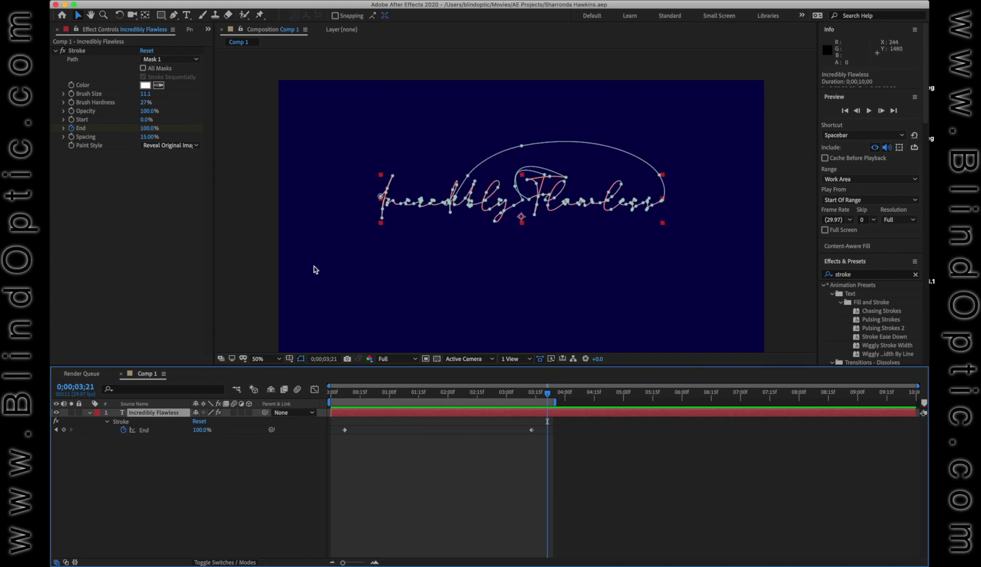
{"action": "scroll", "coordinate": [478, 229], "scroll_direction": "up", "scroll_amount": 2}
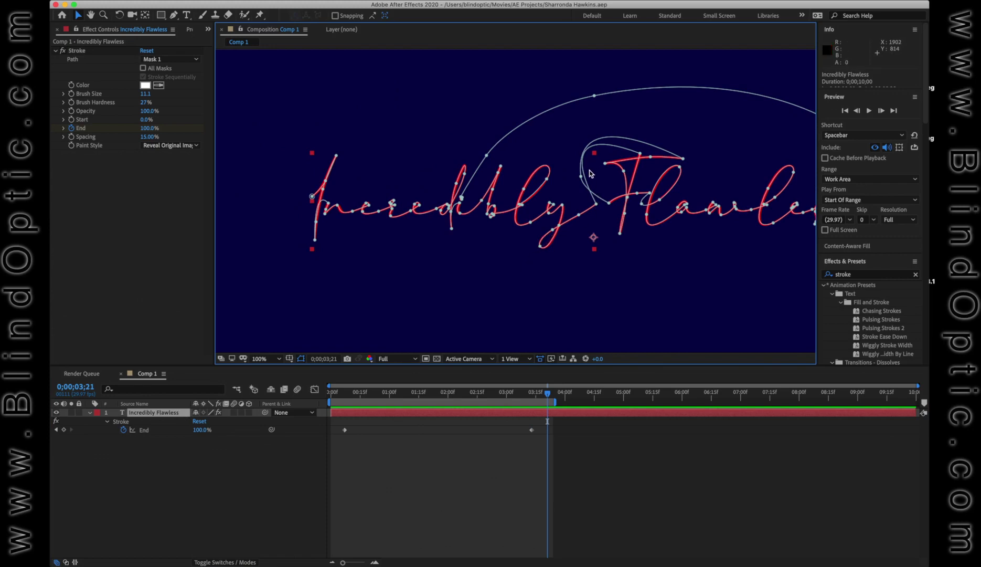
{"action": "scroll", "coordinate": [617, 206], "scroll_direction": "down", "scroll_amount": 1}
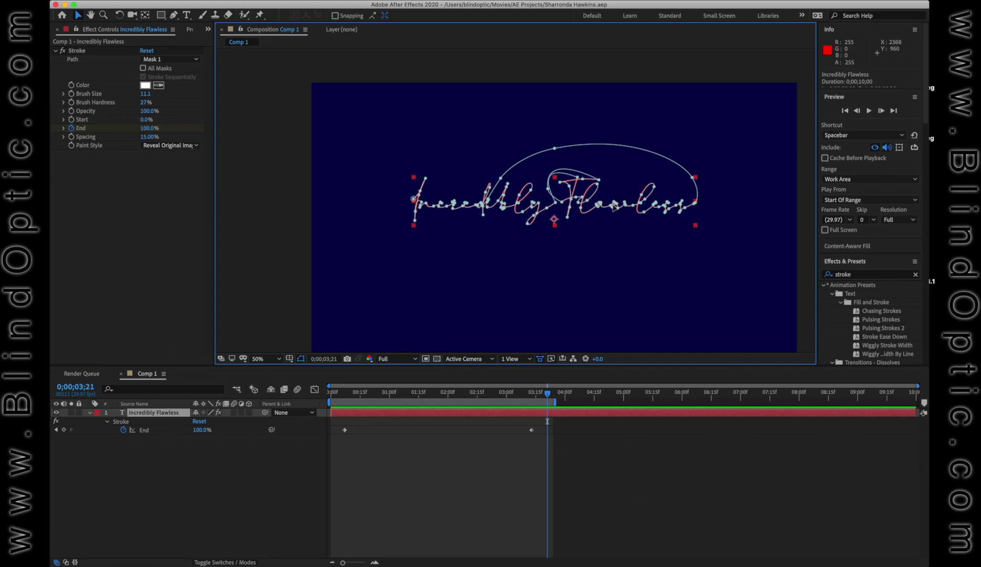
{"action": "scroll", "coordinate": [447, 206], "scroll_direction": "up", "scroll_amount": 2}
{"action": "scroll", "coordinate": [446, 207], "scroll_direction": "up", "scroll_amount": 4}
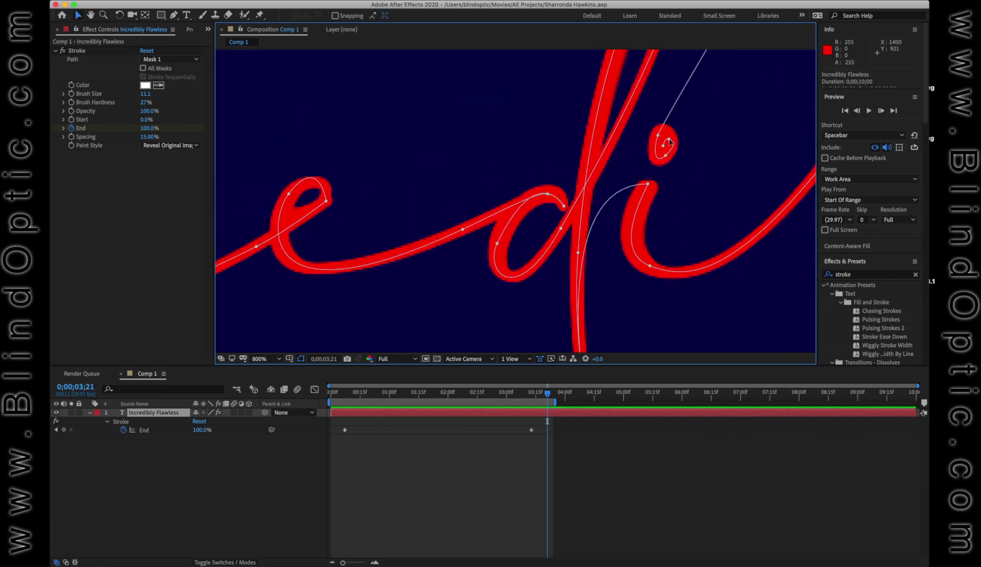
- Try to cut only the mask vertices tracing the dot of the "i"
{"action": "left_click_drag", "start_coordinate": [697, 118], "coordinate": [647, 167]}
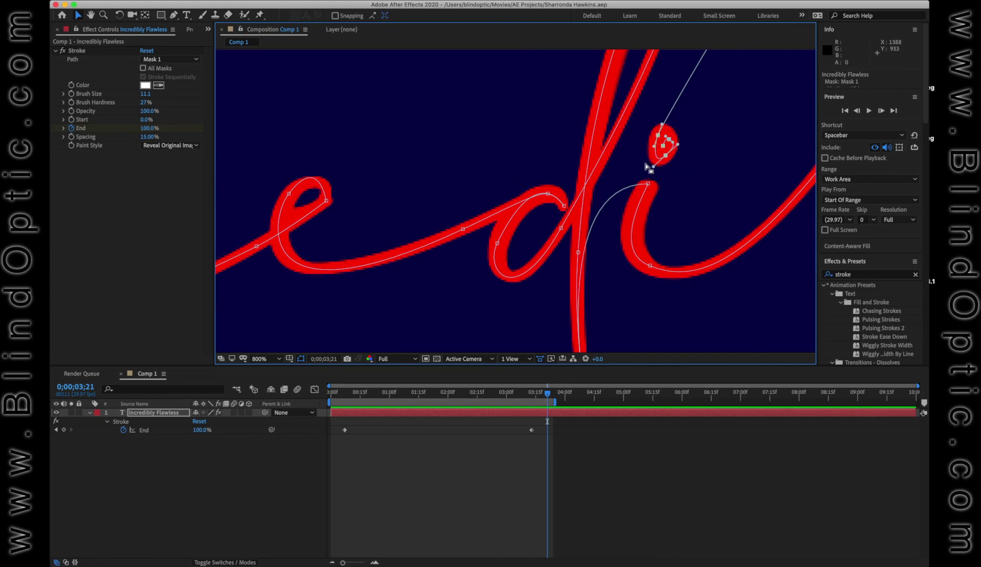
{"action": "key", "text": "super+x"}
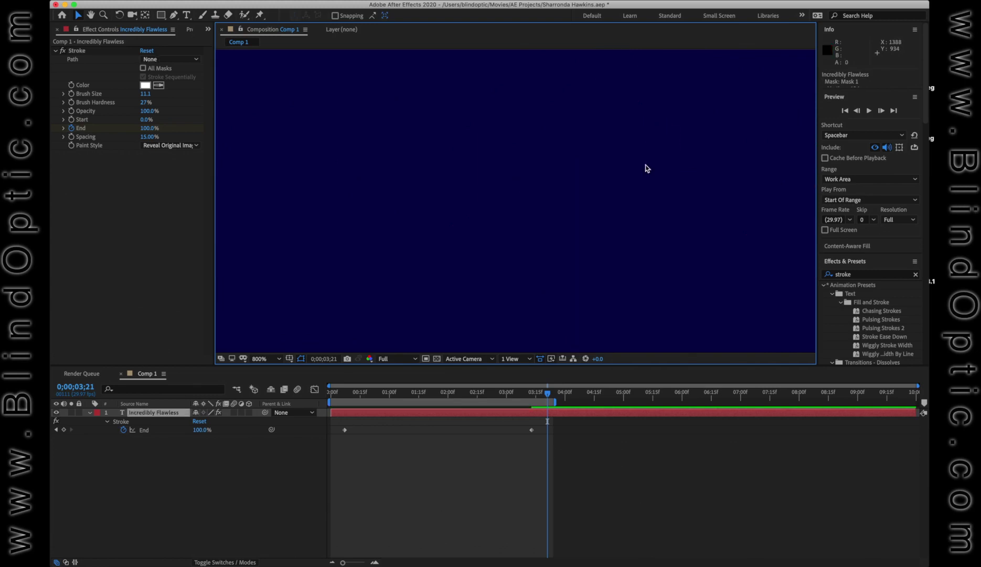
{"action": "key", "text": "super+z"}
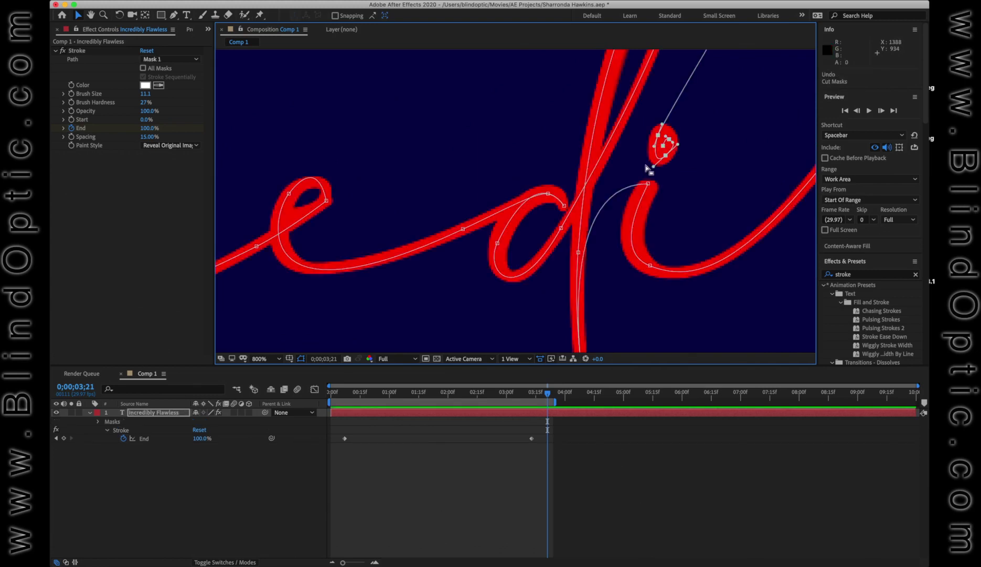
- Remove the mask vertices tracing the dot of the "i" with the Delete Vertex tool
{"action": "left_click_drag", "start_coordinate": [175, 17], "coordinate": [189, 35]}
{"action": "left_click", "coordinate": [671, 146]}
{"action": "left_click", "coordinate": [670, 140]}
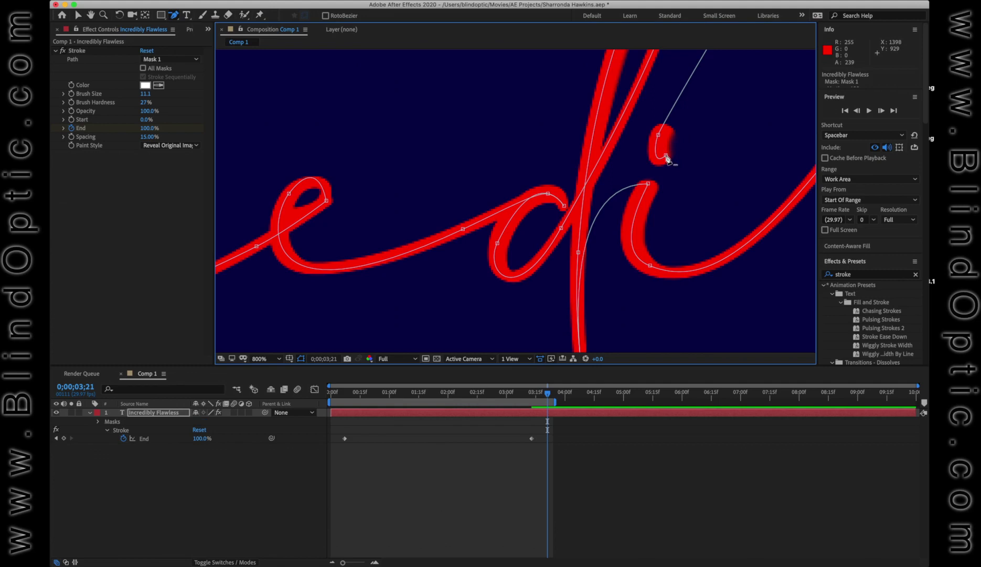
{"action": "left_click", "coordinate": [667, 157]}
{"action": "left_click", "coordinate": [658, 136]}
- Delete the mask vertices on the arc connecting the final "s" back to the "i" and save the project
{"action": "key", "text": "comma"}
{"action": "key", "text": "comma"}
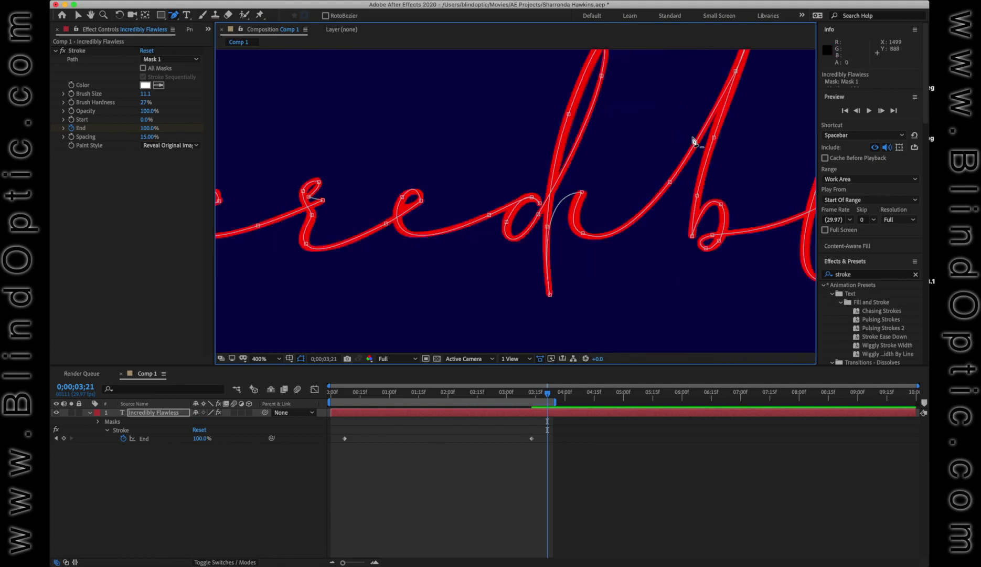
{"action": "left_click_drag", "start_coordinate": [703, 101], "coordinate": [448, 246]}
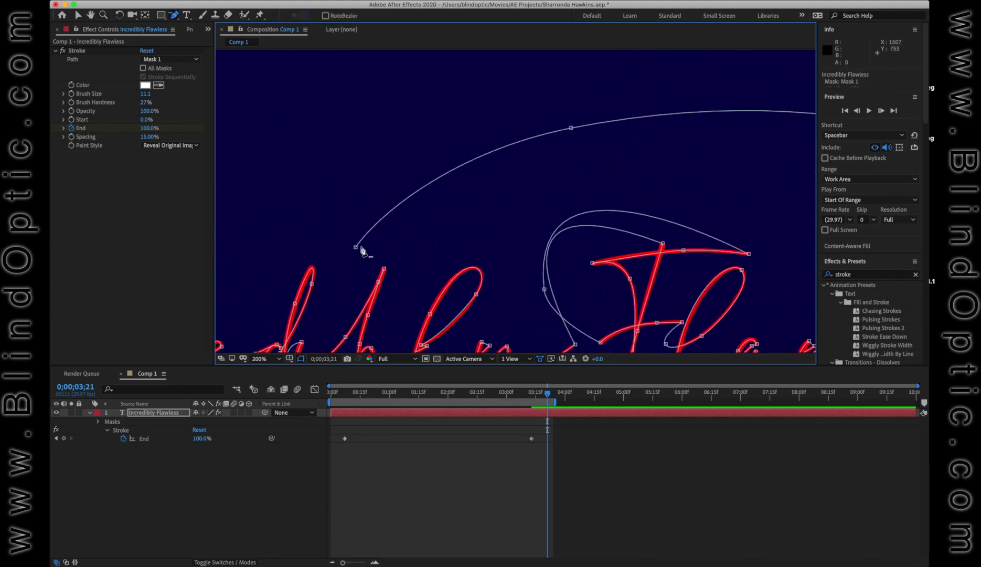
{"action": "left_click_drag", "start_coordinate": [576, 200], "coordinate": [241, 155]}
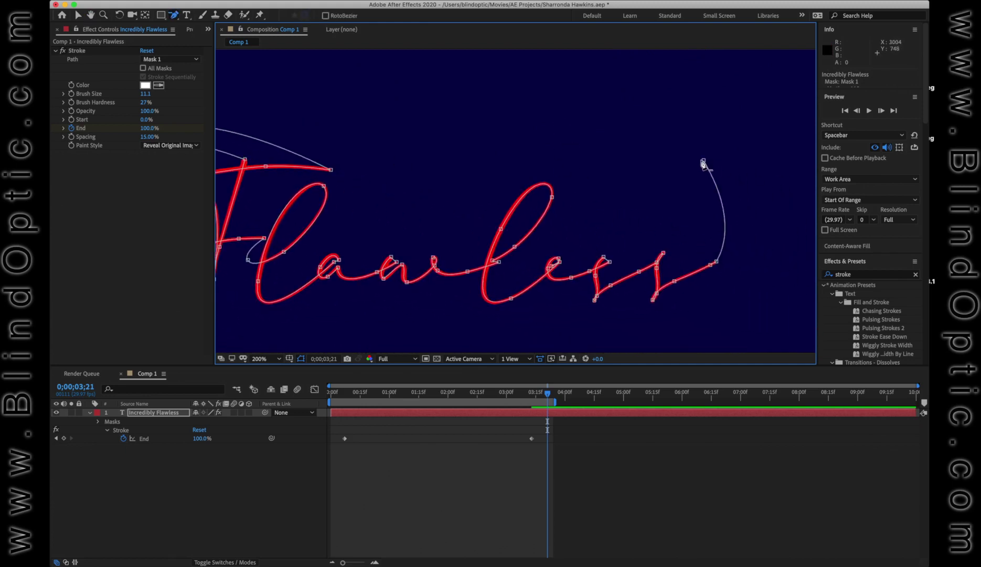
{"action": "key", "text": "super+z"}
{"action": "key", "text": "super+s"}
- Add a mask vertex with the Pen tool on the curve linking the "y" to the "F" and move it onto the dot of the "i"
{"action": "left_click_drag", "start_coordinate": [485, 223], "coordinate": [842, 195]}
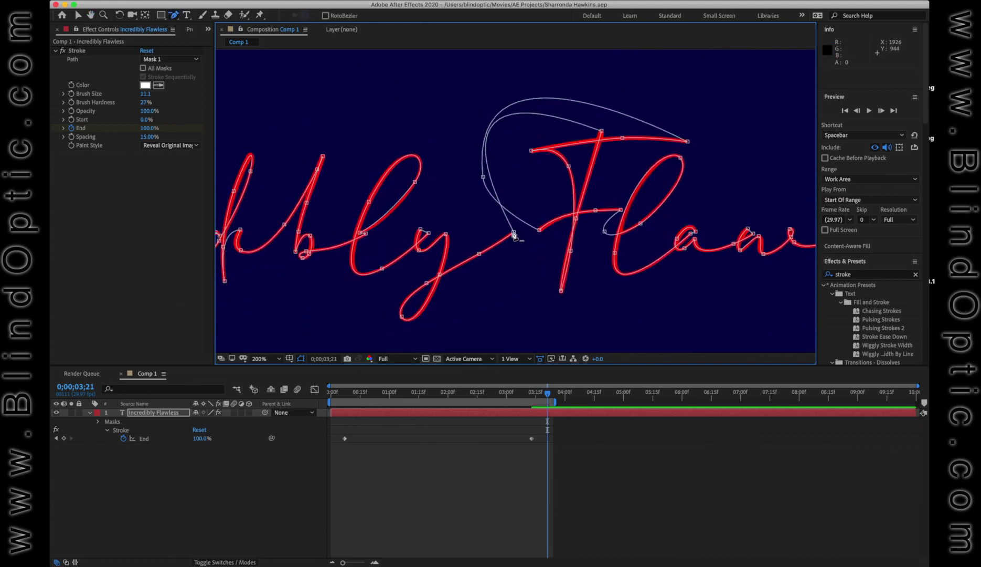
{"action": "left_click", "coordinate": [173, 17]}
{"action": "left_click", "coordinate": [207, 15]}
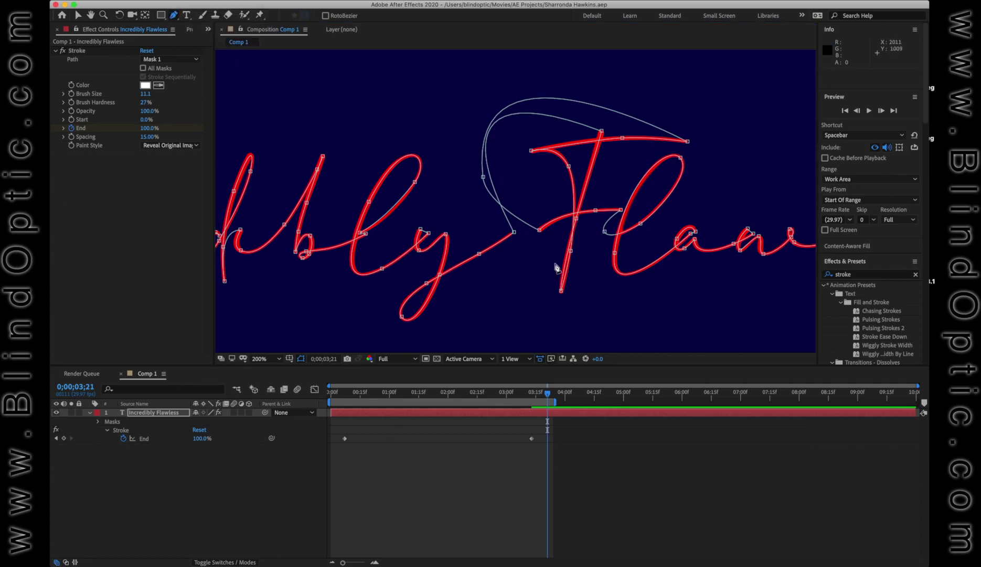
{"action": "left_click", "coordinate": [514, 232]}
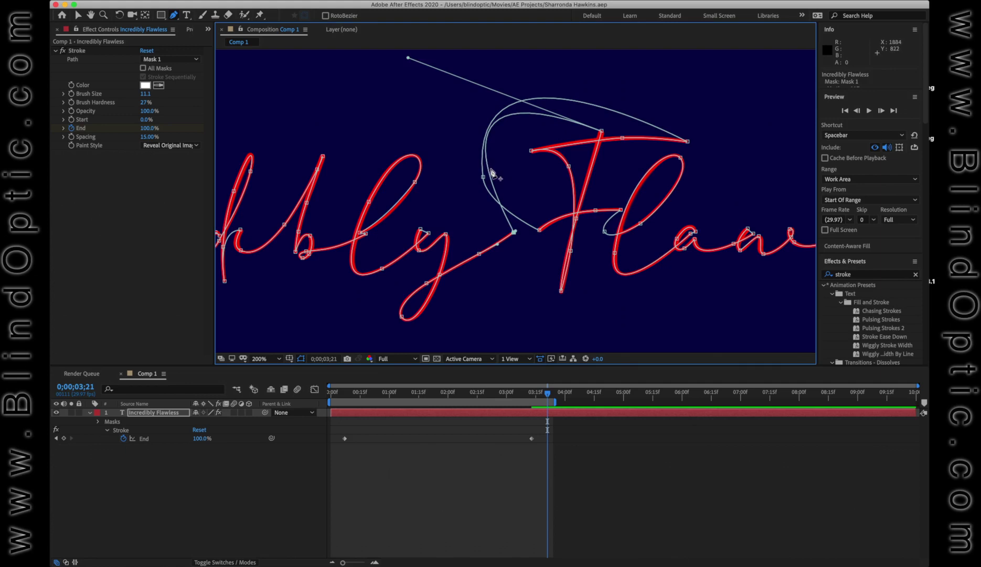
{"action": "scroll", "coordinate": [496, 178], "scroll_direction": "left", "scroll_amount": 4}
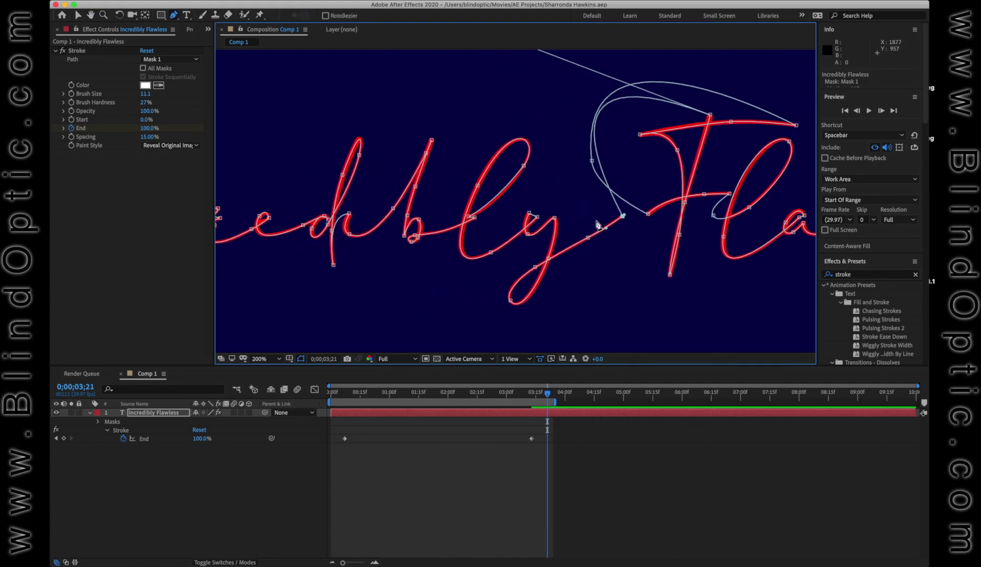
{"action": "scroll", "coordinate": [403, 160], "scroll_direction": "left", "scroll_amount": 4}
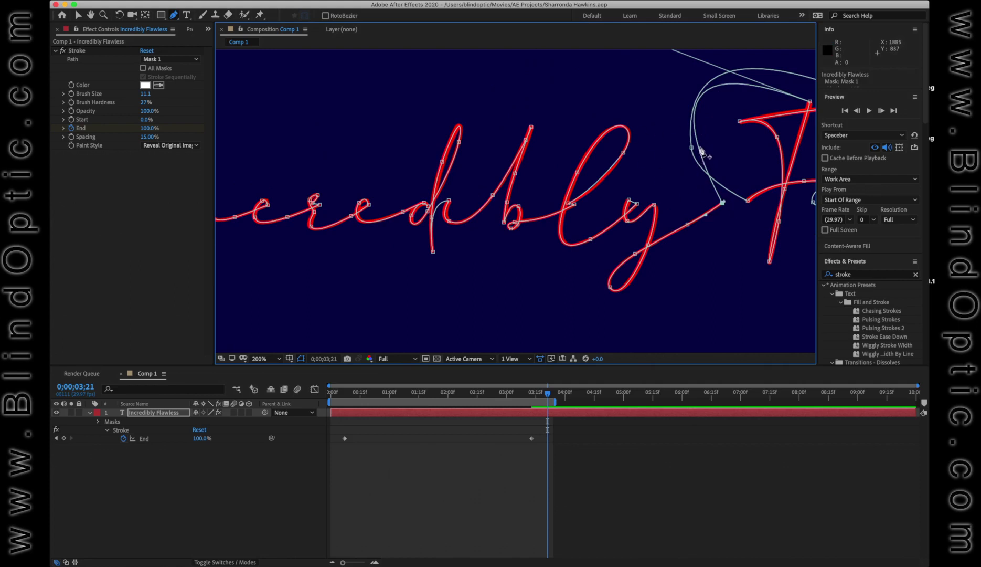
{"action": "left_click", "coordinate": [696, 132]}
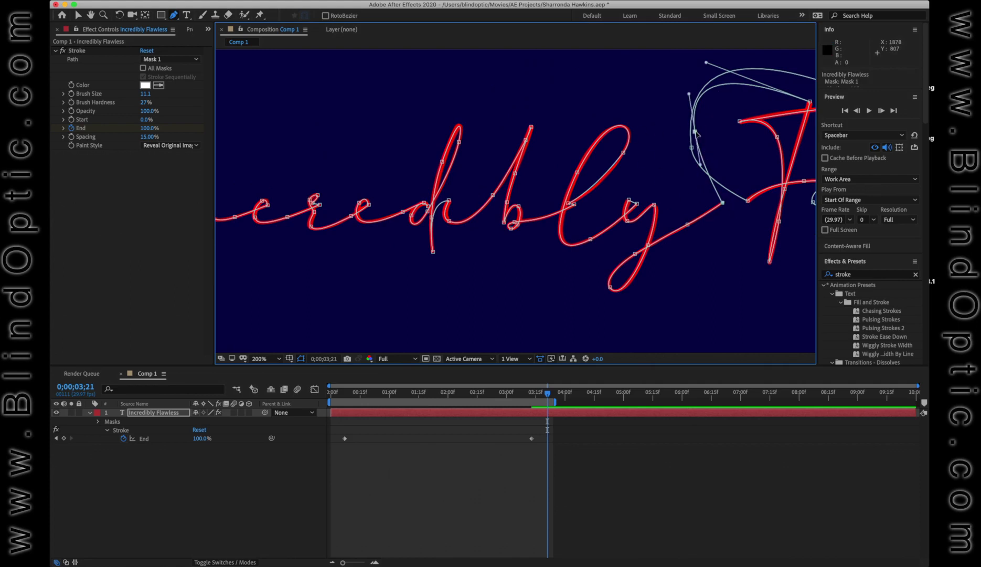
{"action": "left_click_drag", "start_coordinate": [695, 131], "coordinate": [610, 208]}
{"action": "key", "text": "period"}
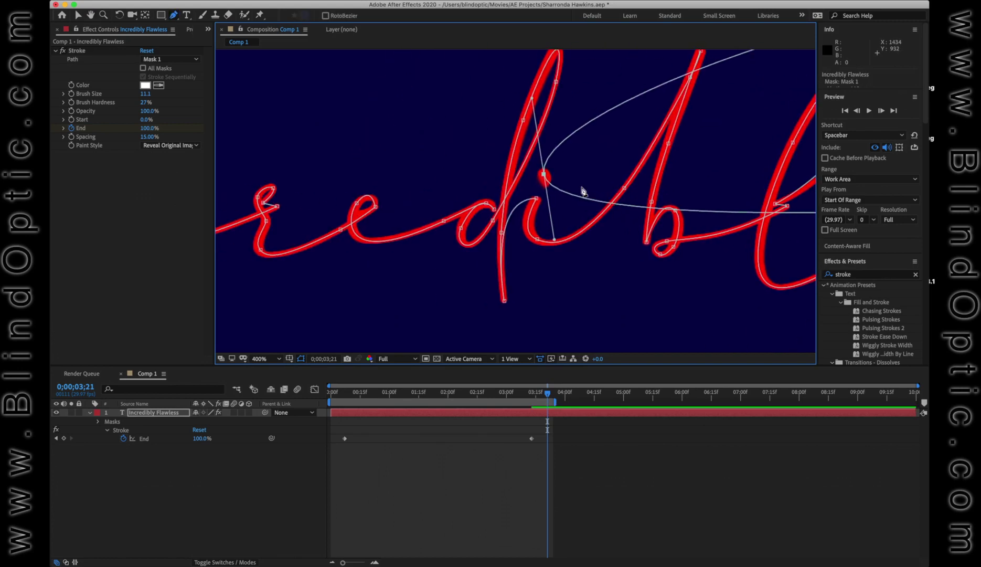
{"action": "left_click_drag", "start_coordinate": [545, 175], "coordinate": [539, 182]}
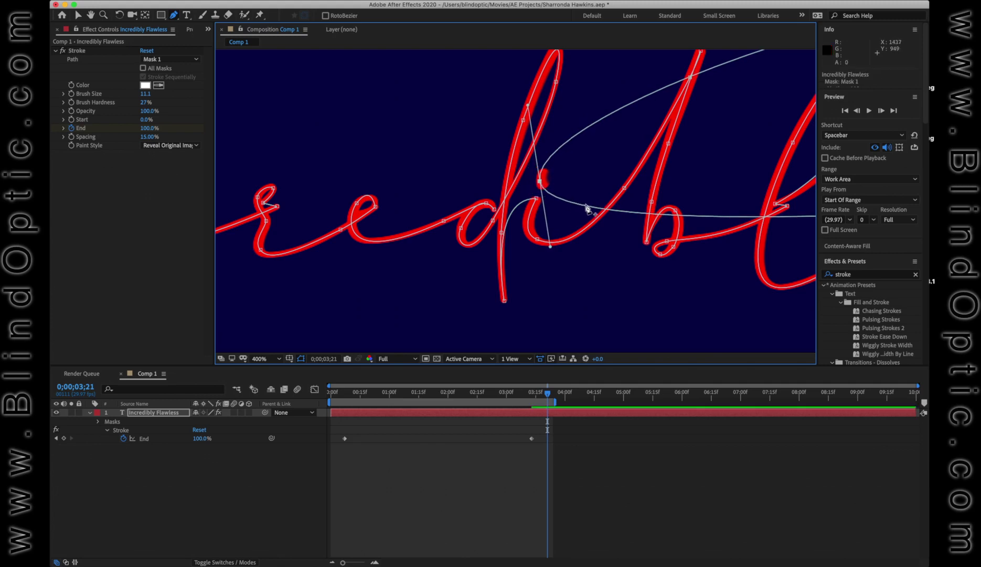
- Add another mask vertex beside the dot of the "i" and adjust its position and handles so the path curls over the dot
{"action": "left_click_drag", "start_coordinate": [592, 209], "coordinate": [578, 179]}
{"action": "left_click_drag", "start_coordinate": [712, 204], "coordinate": [621, 104]}
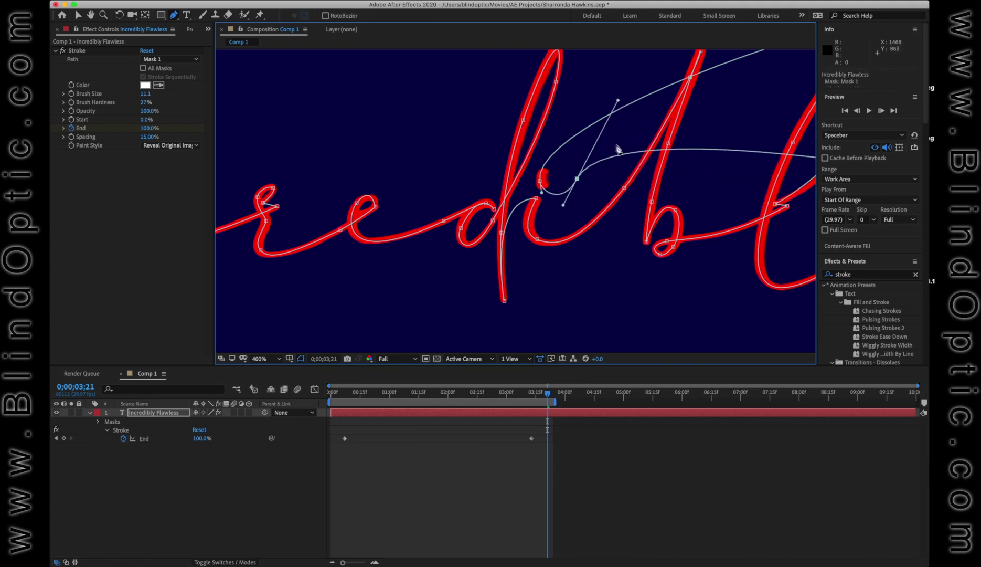
{"action": "left_click_drag", "start_coordinate": [577, 179], "coordinate": [558, 167]}
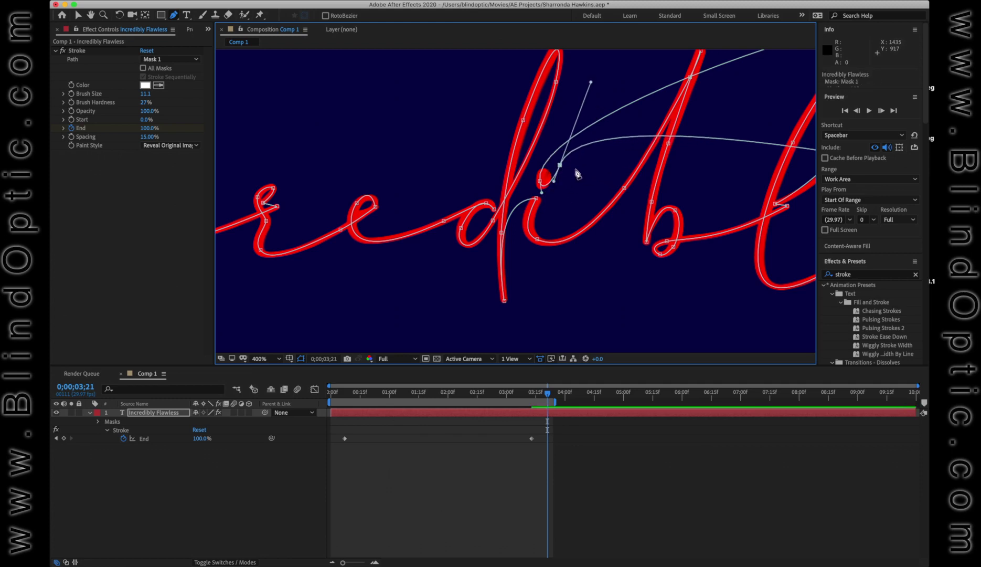
{"action": "left_click", "coordinate": [540, 181]}
{"action": "left_click_drag", "start_coordinate": [541, 194], "coordinate": [546, 165]}
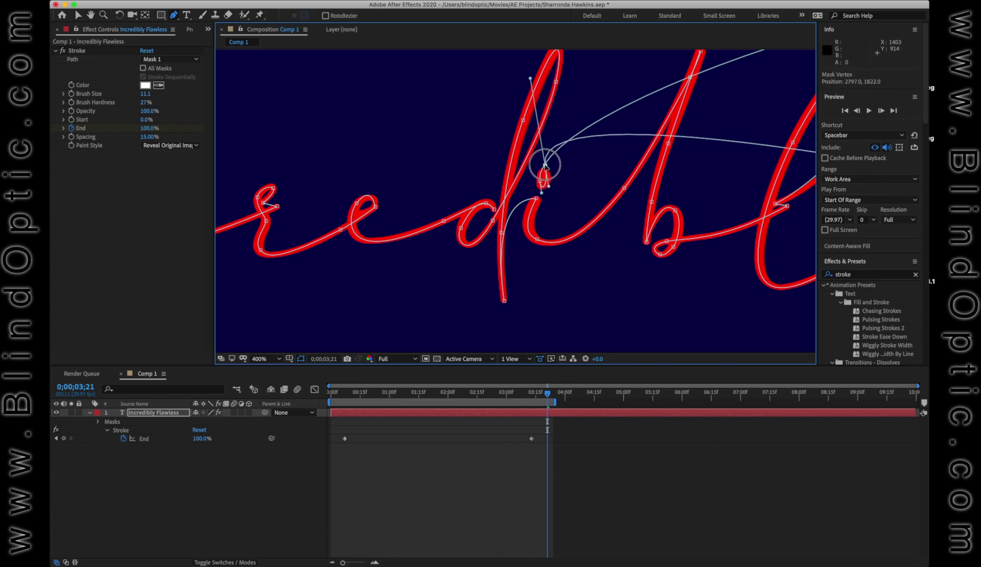
- Examine the rerouted mask path between the "y", the dot of the "i" and the start of "Flawless"
{"action": "scroll", "coordinate": [700, 186], "scroll_direction": "down", "scroll_amount": 2}
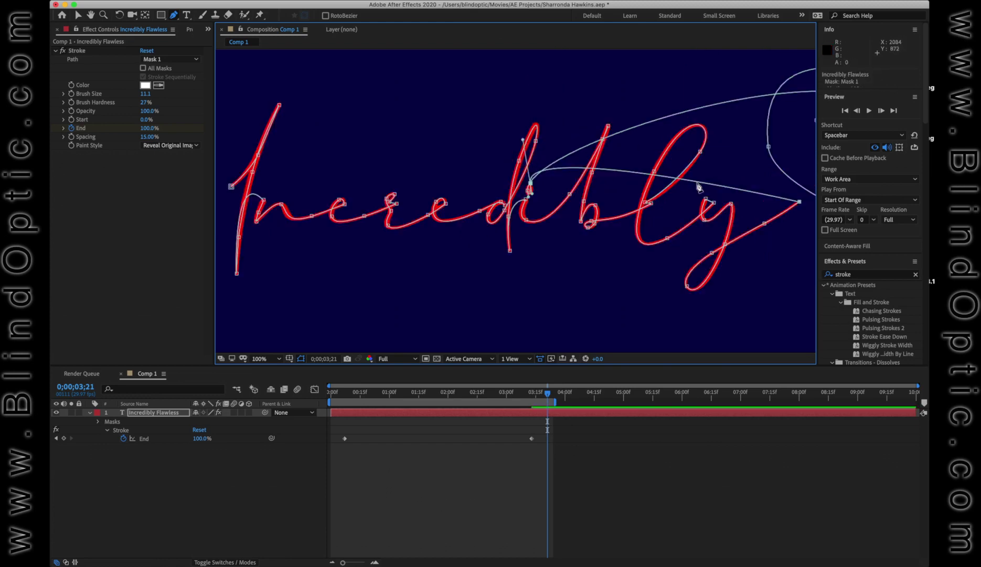
{"action": "left_click_drag", "start_coordinate": [727, 197], "coordinate": [670, 221]}
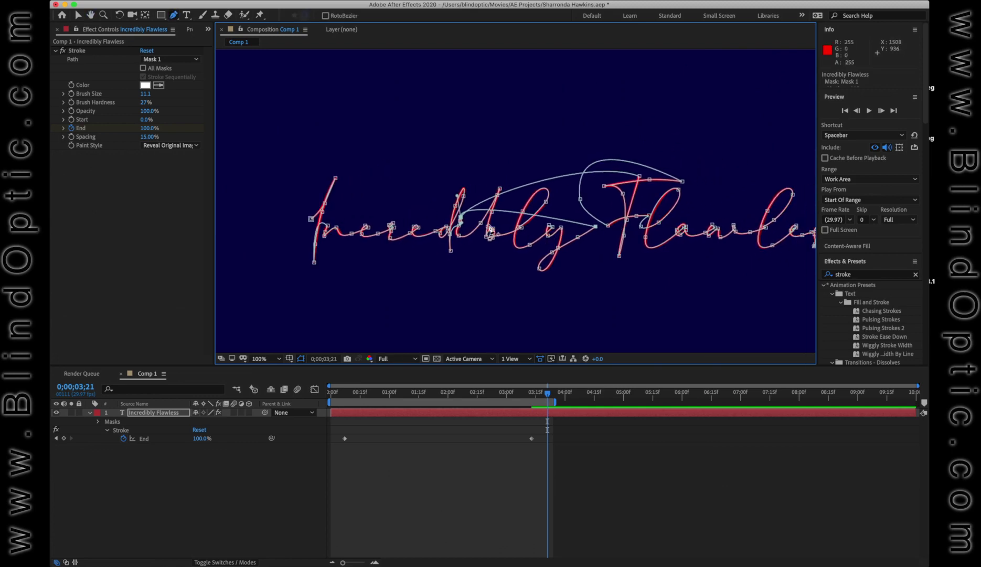
{"action": "scroll", "coordinate": [514, 230], "scroll_direction": "up", "scroll_amount": 2}
{"action": "left_click_drag", "start_coordinate": [574, 252], "coordinate": [563, 186]}
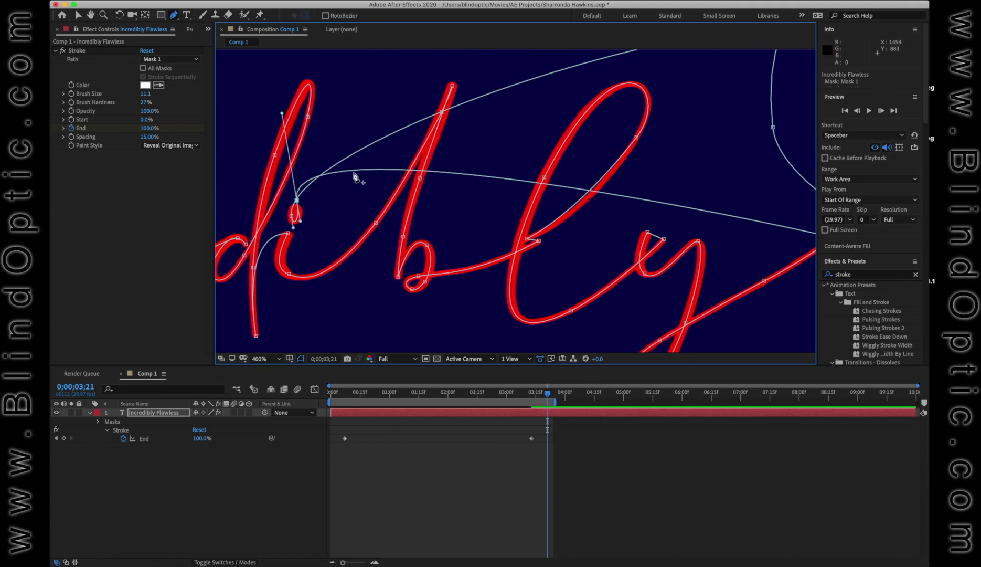
{"action": "scroll", "coordinate": [452, 188], "scroll_direction": "down", "scroll_amount": 1}
{"action": "left_click_drag", "start_coordinate": [647, 170], "coordinate": [565, 169]}
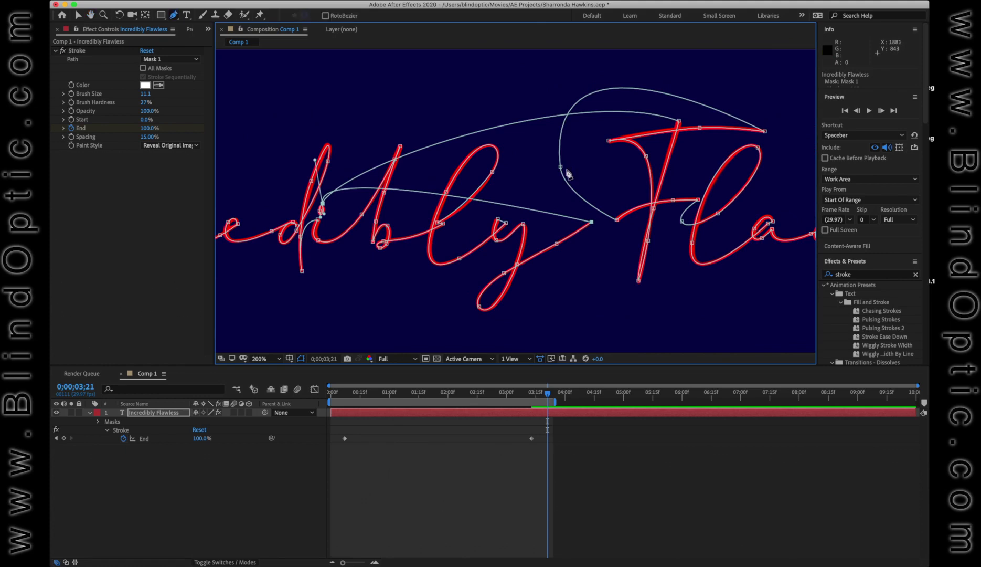
{"action": "scroll", "coordinate": [568, 174], "scroll_direction": "down", "scroll_amount": 1}
{"action": "scroll", "coordinate": [568, 175], "scroll_direction": "down", "scroll_amount": 1}
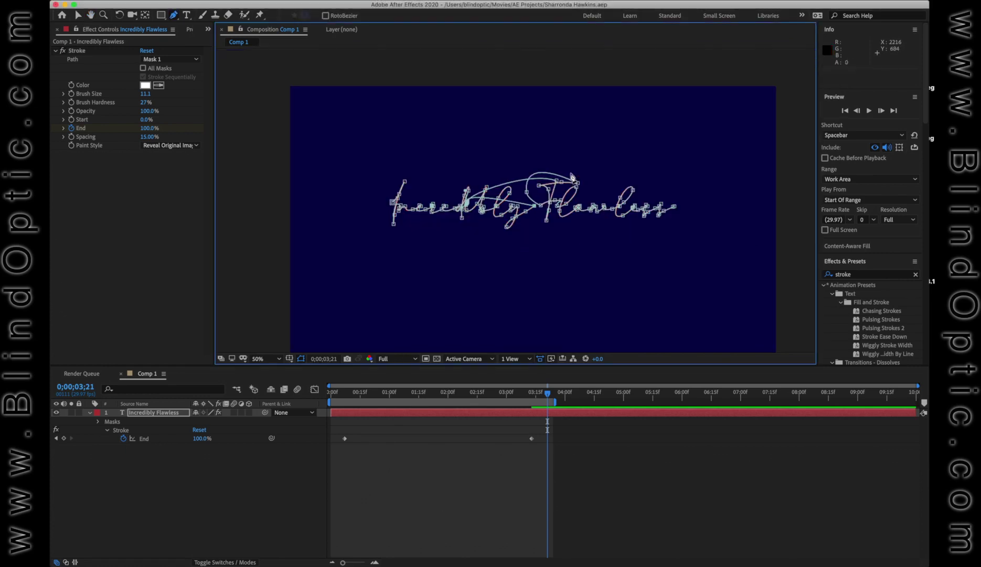
{"action": "left_click_drag", "start_coordinate": [621, 189], "coordinate": [600, 176]}
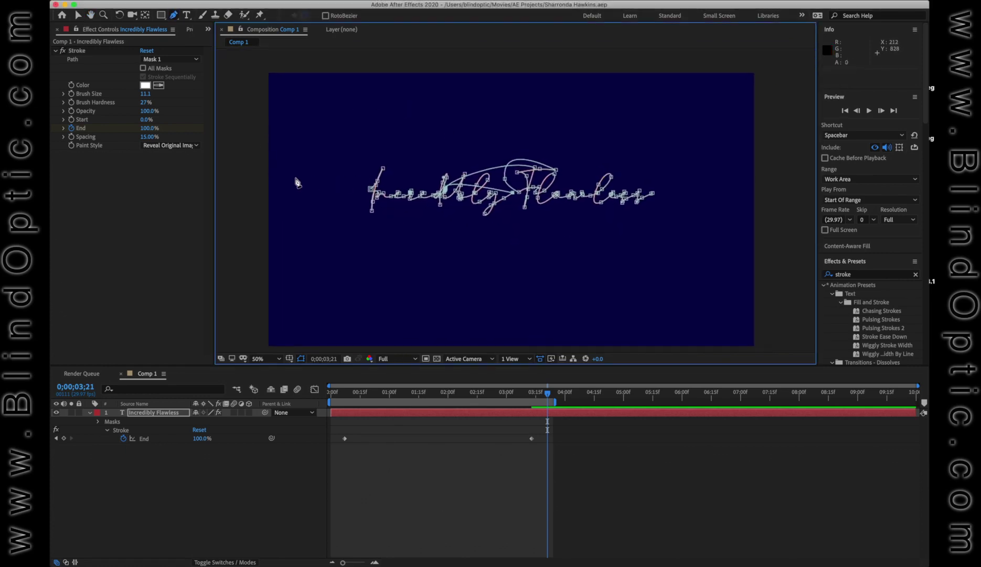
- Hide the layer controls and preview the write-on animation
{"action": "key", "text": "super+shift+h"}
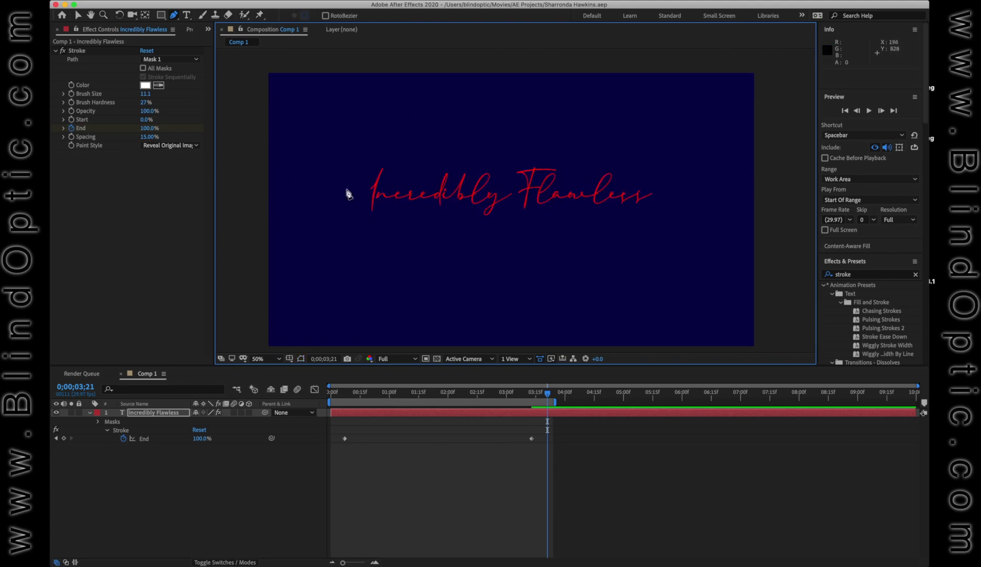
{"action": "left_click", "coordinate": [870, 110]}
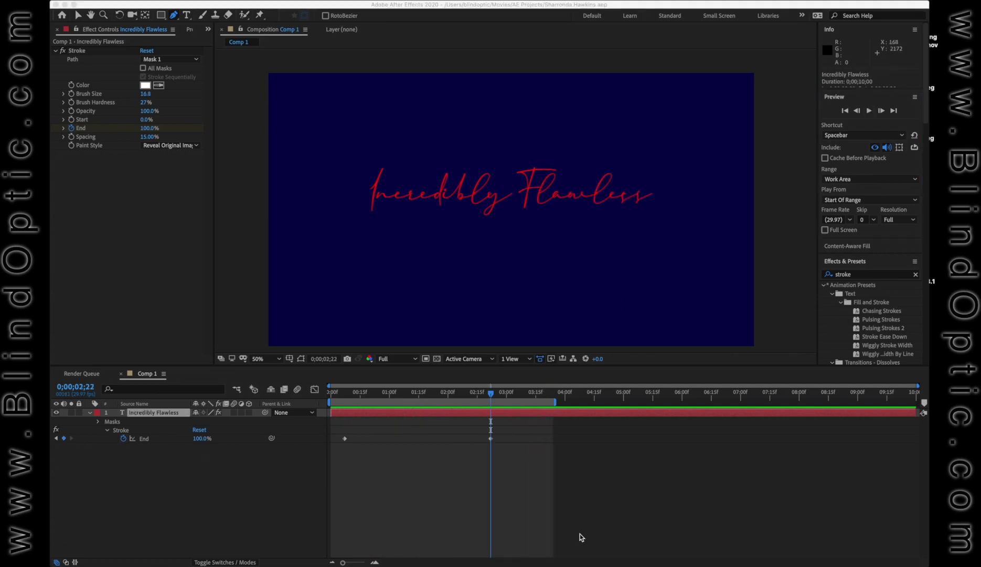
- Try increasing the font size of the "Incredibly Flawless" layer and undo the change
{"action": "left_click", "coordinate": [178, 412]}
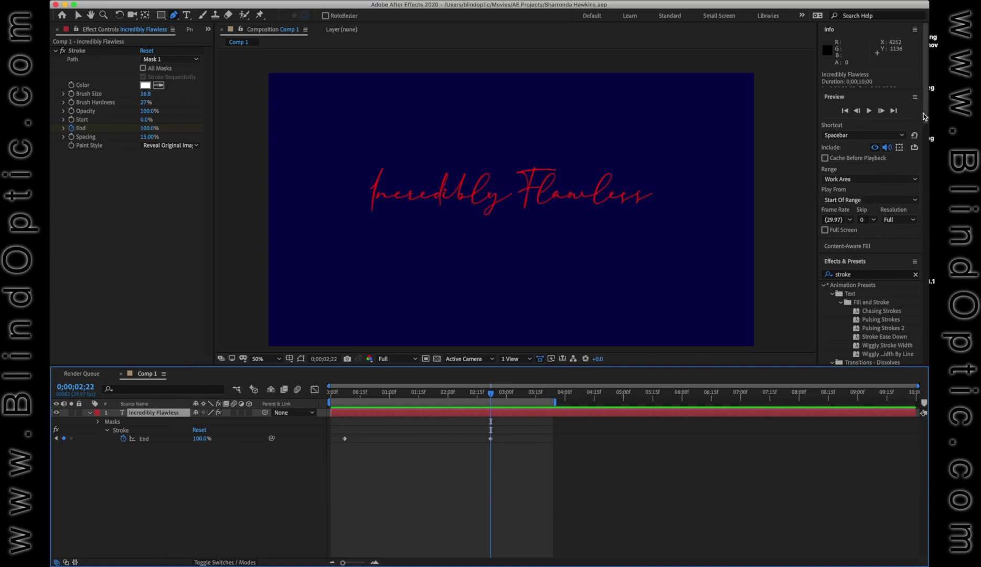
{"action": "left_click", "coordinate": [74, 4]}
{"action": "left_click_drag", "start_coordinate": [939, 72], "coordinate": [942, 176]}
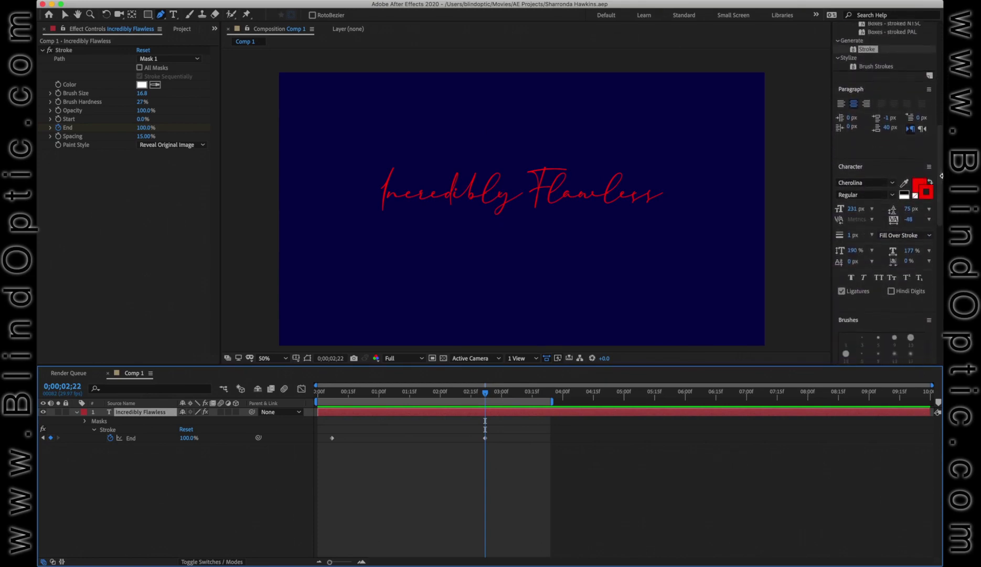
{"action": "left_click_drag", "start_coordinate": [856, 209], "coordinate": [875, 209]}
{"action": "key", "text": "super+z"}
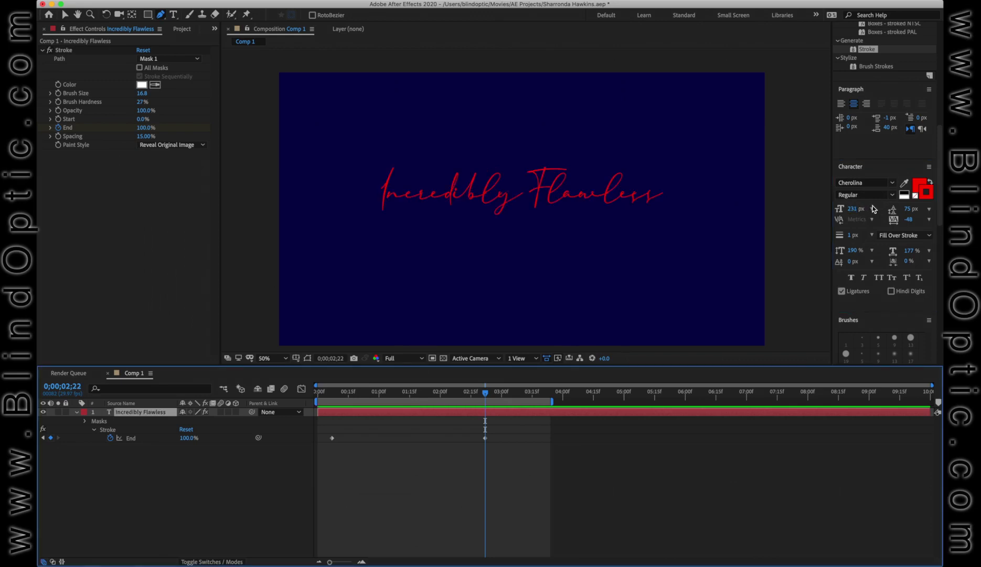
- Scale the "Incredibly Flawless" layer uniformly to 125% using its Scale property instead of the font size
{"action": "key", "text": "s"}
{"action": "left_click_drag", "start_coordinate": [197, 420], "coordinate": [418, 397]}
{"action": "key", "text": "super+z"}
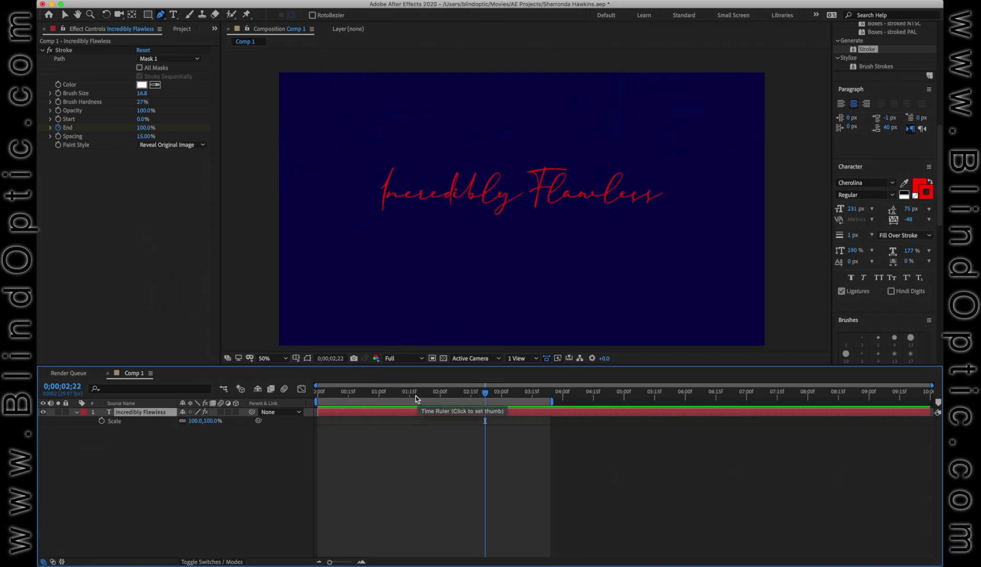
{"action": "left_click", "coordinate": [197, 420]}
{"action": "left_click_drag", "start_coordinate": [197, 421], "coordinate": [201, 421]}
{"action": "key", "text": "super+z"}
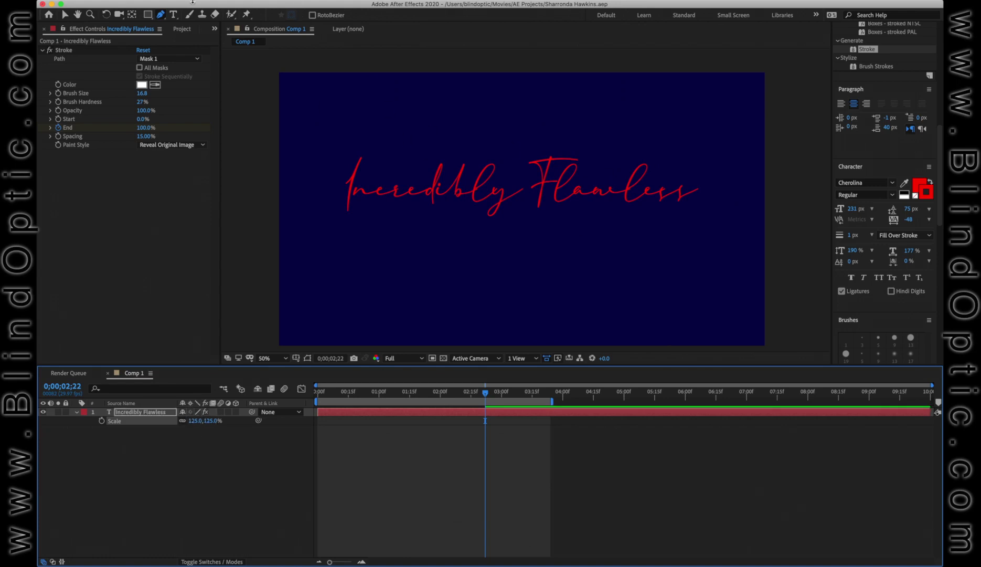
- Create a yellow comp-size solid named "measure"
{"action": "left_click", "coordinate": [219, 7]}
{"action": "mouse_move", "coordinate": [315, 20]}
{"action": "left_click", "coordinate": [372, 31]}
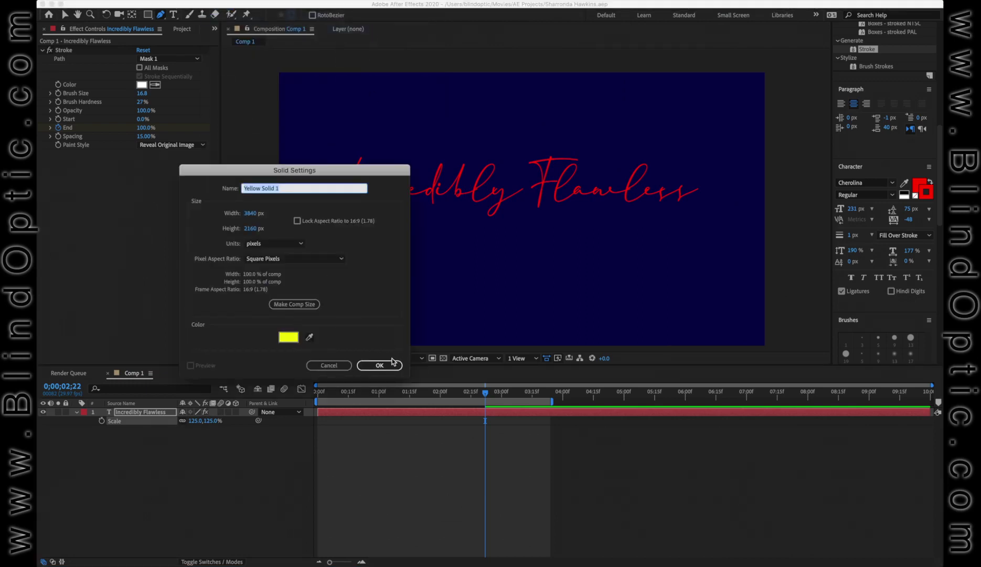
{"action": "type", "text": "measure"}
{"action": "left_click", "coordinate": [283, 305]}
{"action": "left_click", "coordinate": [378, 365]}
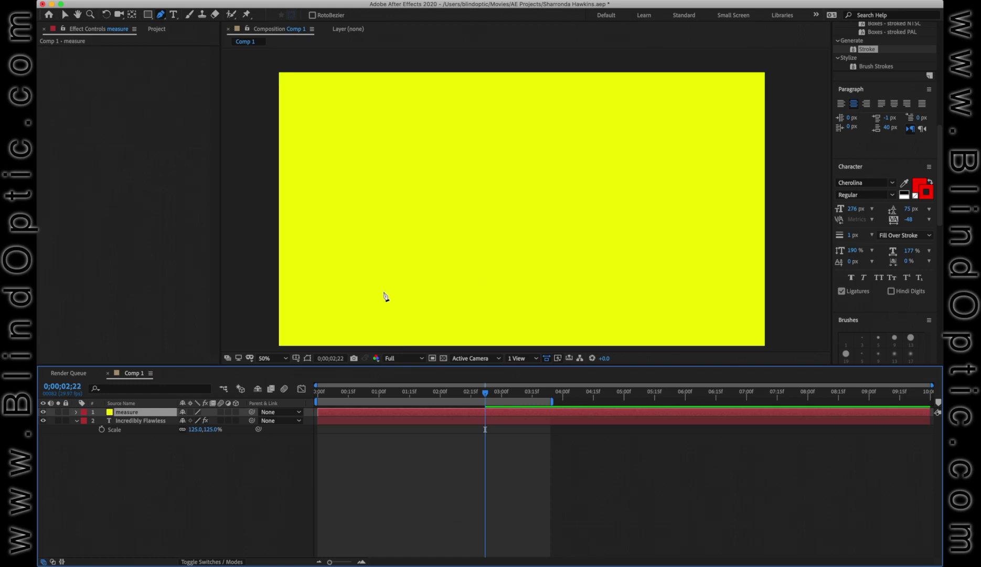
- Show the layer controls, narrow the measure solid evenly from both sides to about 58% of the frame width, and hide it
{"action": "key", "text": "shift+super+h"}
{"action": "key", "text": "v"}
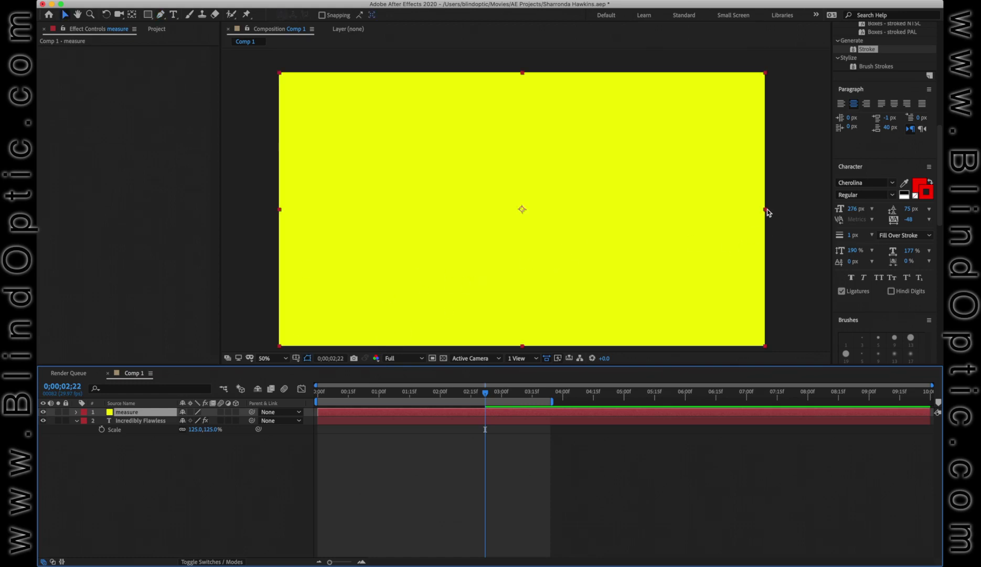
{"action": "left_click_drag", "start_coordinate": [765, 209], "coordinate": [663, 234]}
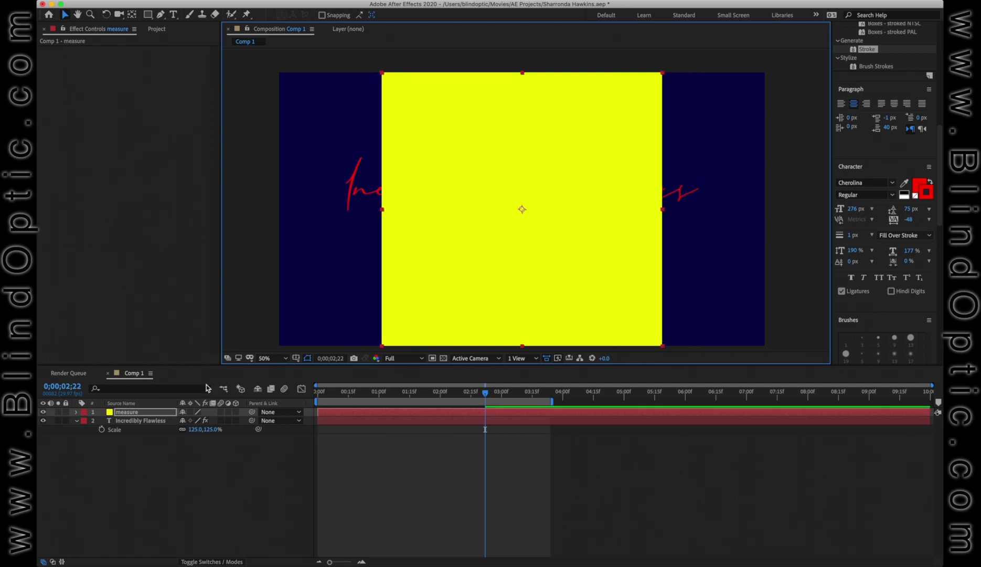
{"action": "left_click", "coordinate": [43, 412]}
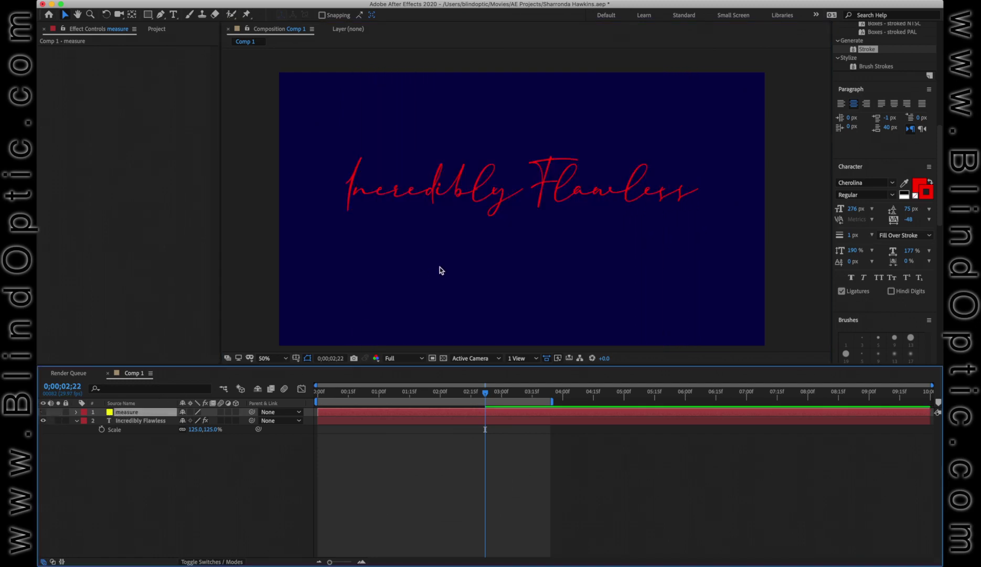
- Save the project
{"action": "key", "text": "comma"}
{"action": "left_click", "coordinate": [709, 222]}
{"action": "key", "text": "period"}
{"action": "key", "text": "comma"}
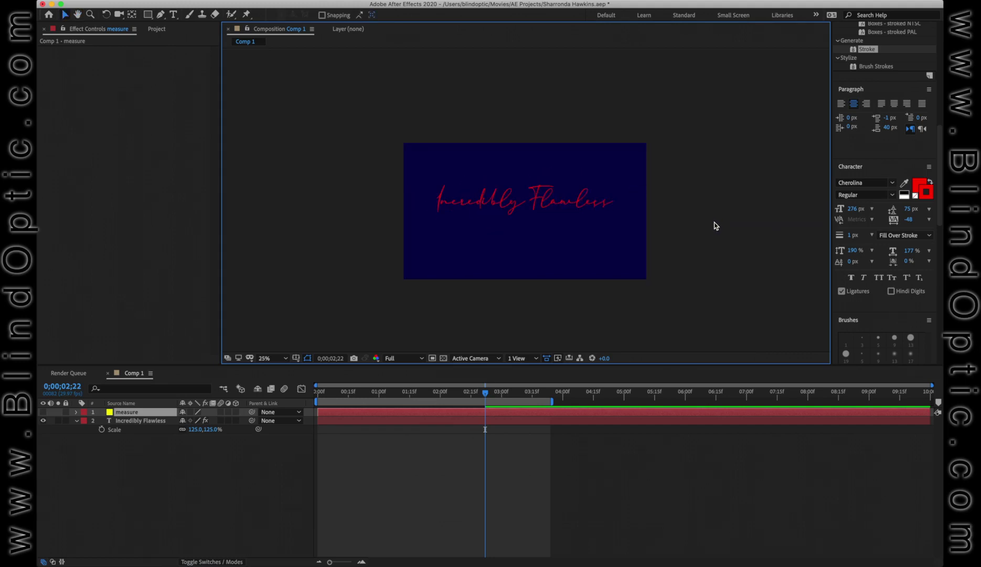
{"action": "key", "text": "super+s"}
{"action": "left_click_drag", "start_coordinate": [717, 221], "coordinate": [709, 220]}
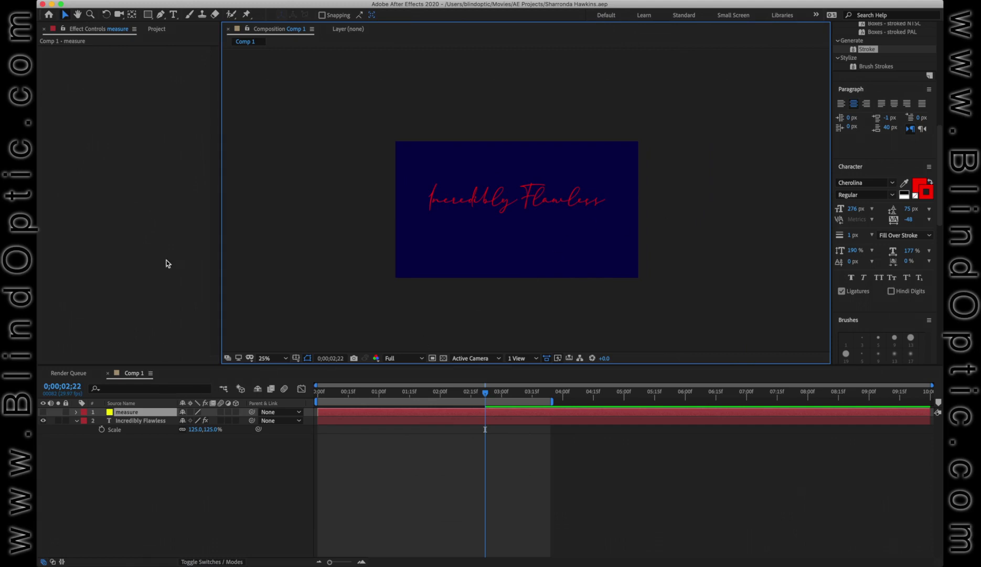
- Create a new text layer reading "Beauty, Fashion, and Lifestyle Vlog"
{"action": "left_click", "coordinate": [218, 6]}
{"action": "mouse_move", "coordinate": [263, 18]}
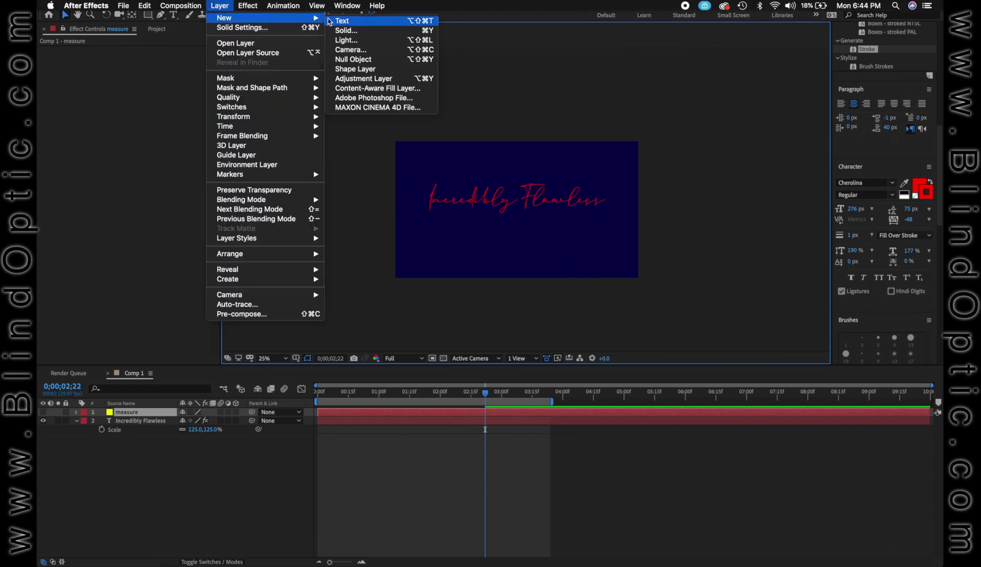
{"action": "left_click", "coordinate": [338, 21]}
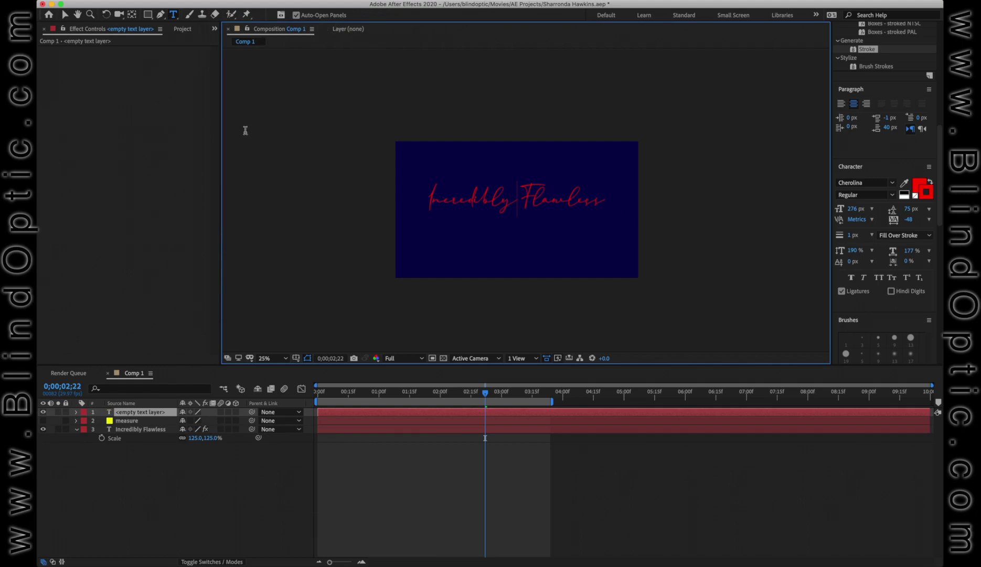
{"action": "type", "text": "Beauty"}
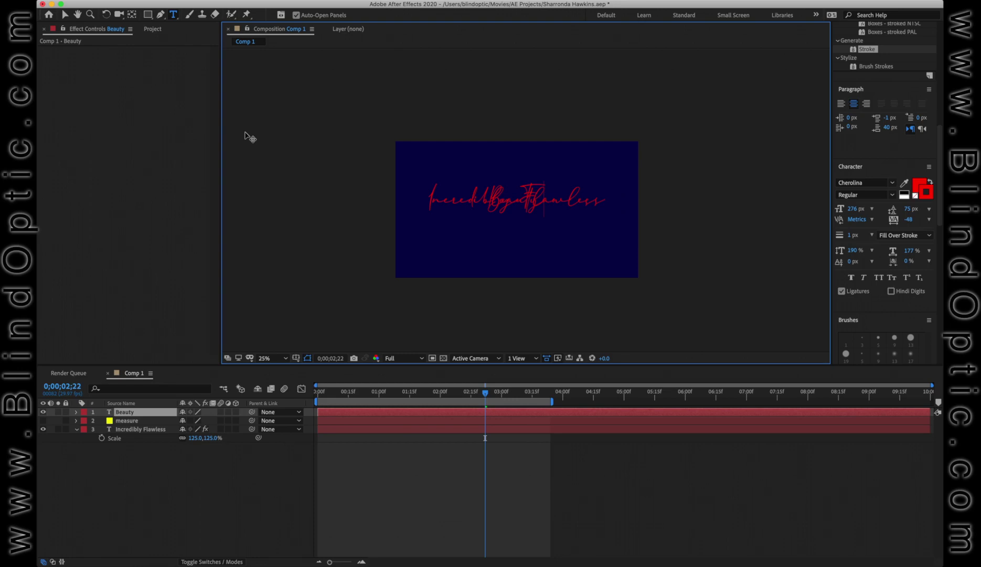
{"action": "type", "text": ", Fashion, and"}
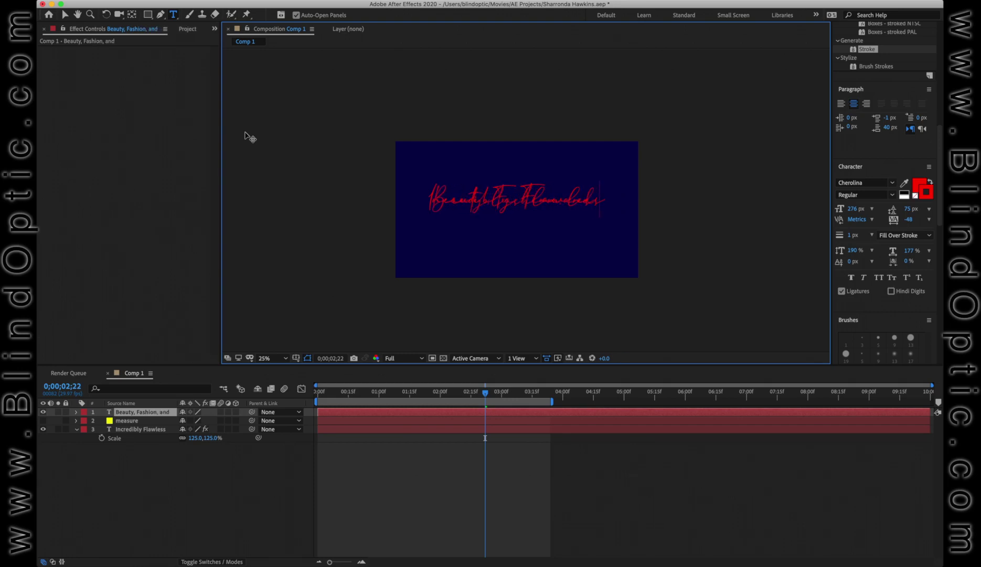
{"action": "type", "text": " Lifestyle Vlog"}
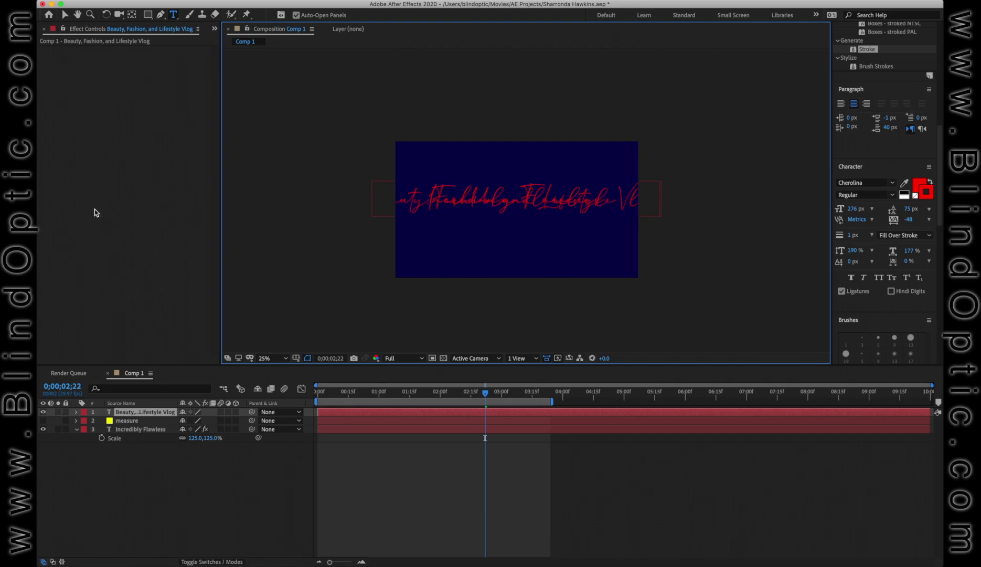
- Reduce the tagline's font size to 187 px and place it directly beneath "Incredibly Flawless"
{"action": "left_click", "coordinate": [133, 412]}
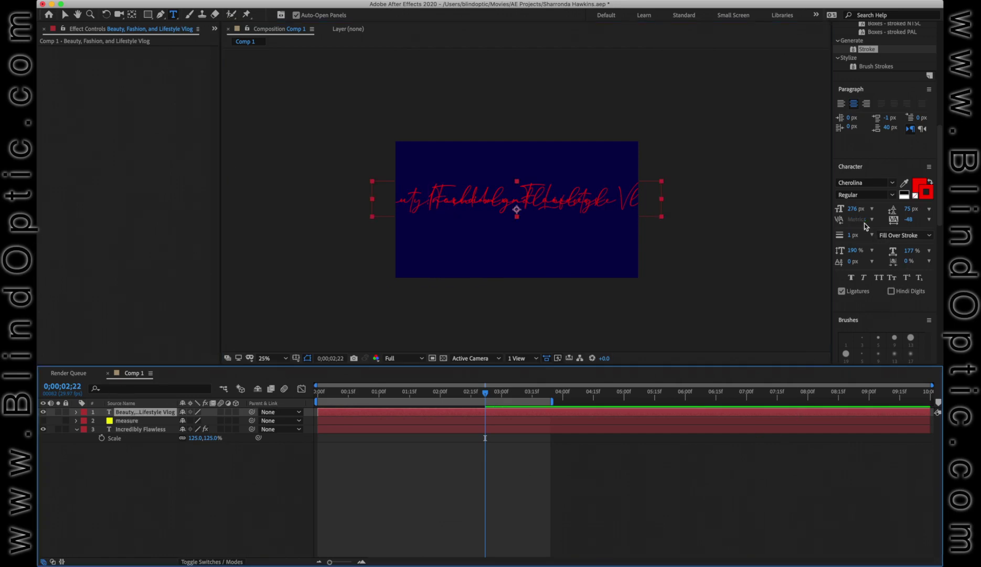
{"action": "left_click_drag", "start_coordinate": [855, 209], "coordinate": [822, 232]}
{"action": "key", "text": "v"}
{"action": "left_click_drag", "start_coordinate": [590, 205], "coordinate": [601, 234]}
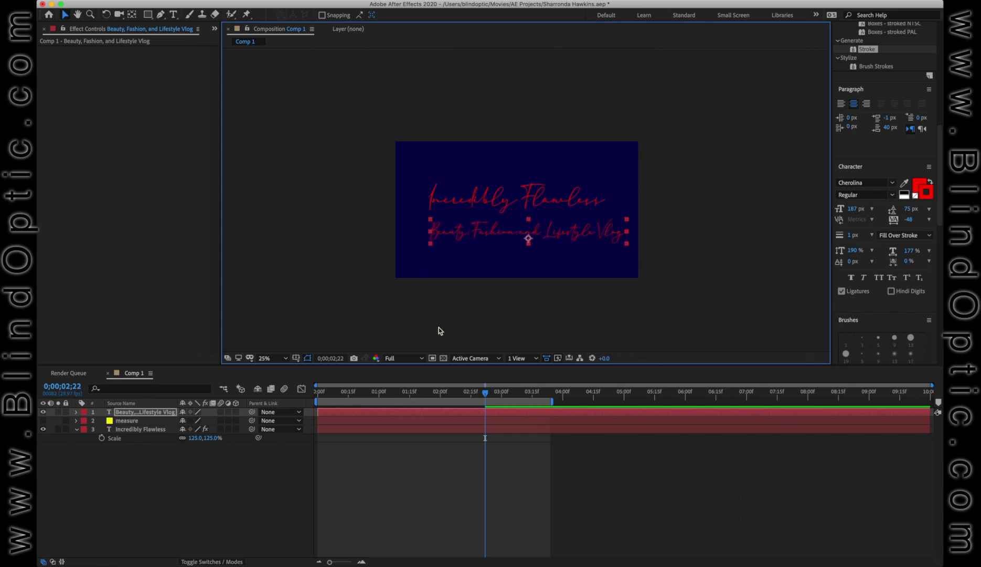
- Change the tagline's fill color to white and save the project
{"action": "left_click", "coordinate": [917, 184]}
{"action": "left_click", "coordinate": [917, 185]}
{"action": "left_click_drag", "start_coordinate": [534, 415], "coordinate": [156, 181]}
{"action": "left_click", "coordinate": [694, 404]}
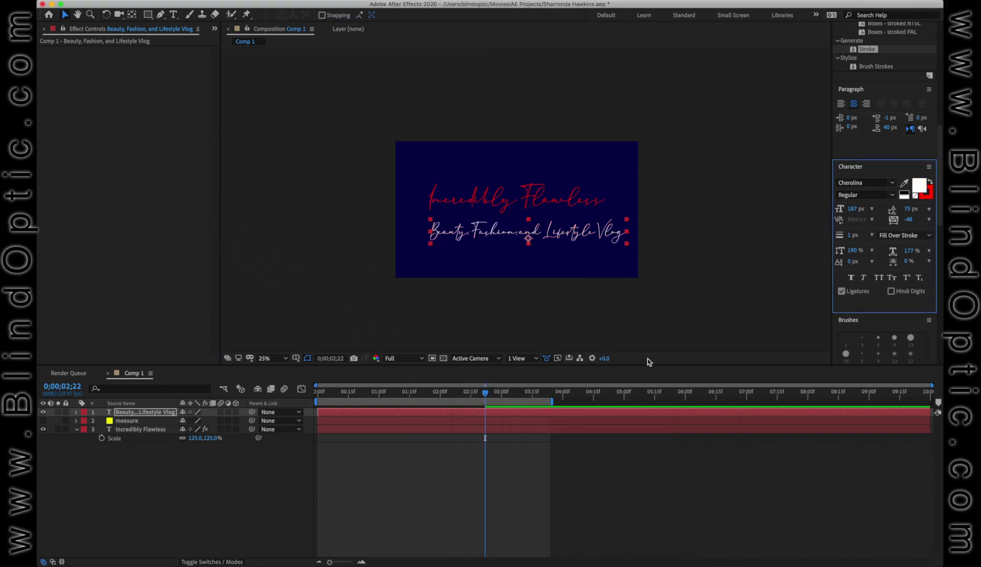
{"action": "key", "text": "super+s"}
- Set the font size of the "Beauty, Fashion, and Lifestyle Vlog" layer to 100 px
{"action": "scroll", "coordinate": [632, 275], "scroll_direction": "up", "scroll_amount": 2}
{"action": "key", "text": "space"}
{"action": "left_click_drag", "start_coordinate": [769, 237], "coordinate": [755, 233]}
{"action": "left_click", "coordinate": [160, 413]}
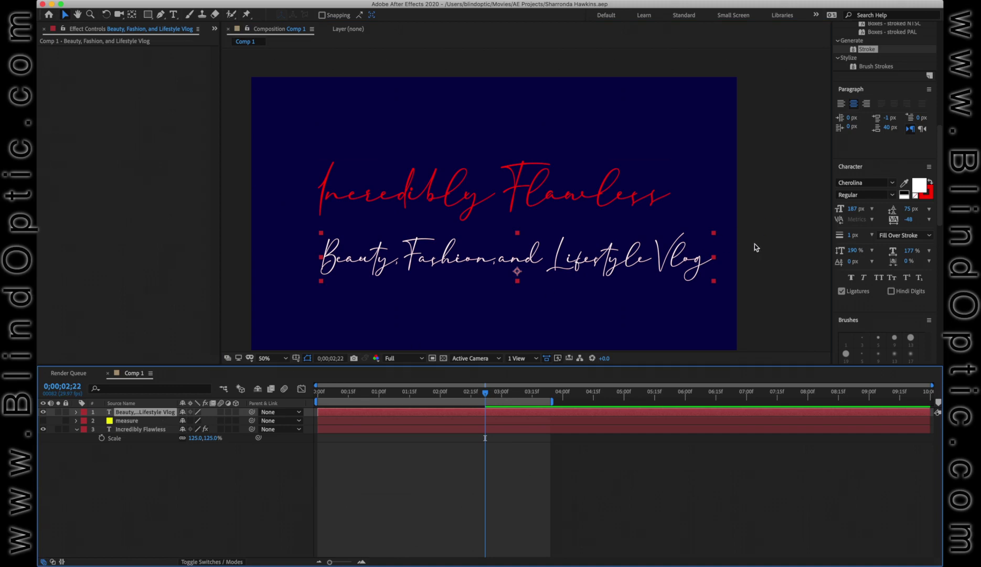
{"action": "left_click_drag", "start_coordinate": [853, 209], "coordinate": [824, 231]}
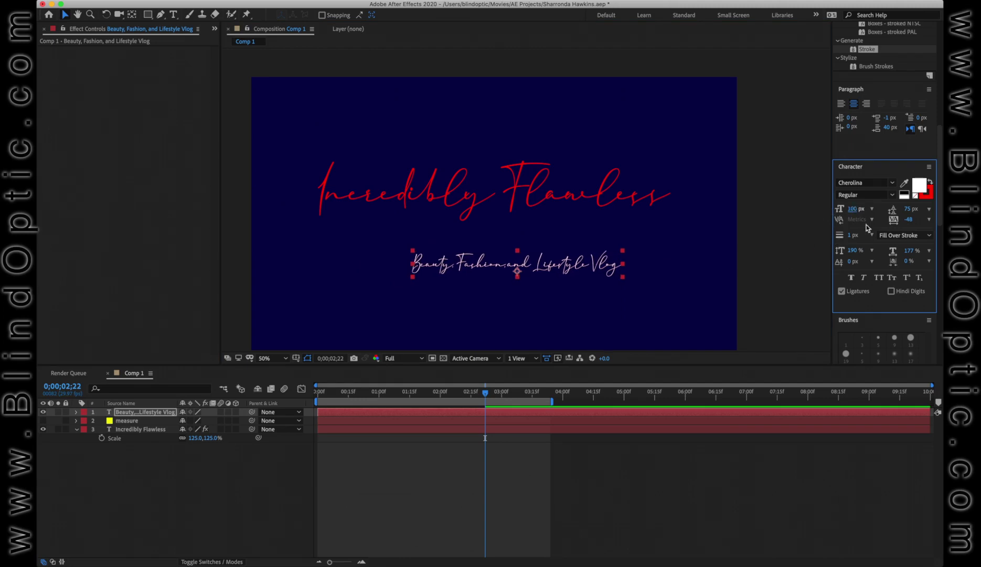
- Set the tagline's font to American Typewriter Condensed Light
{"action": "left_click", "coordinate": [876, 181]}
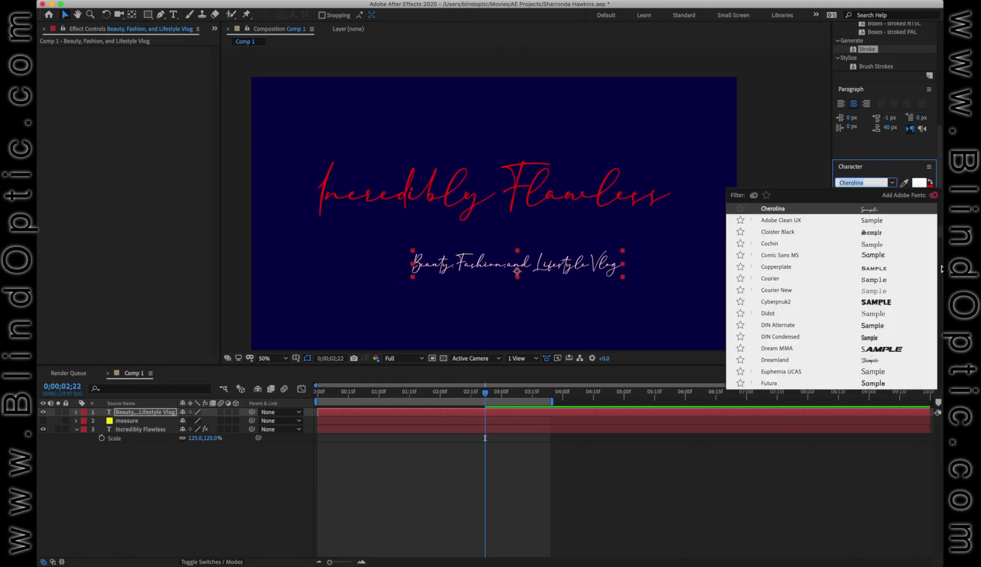
{"action": "scroll", "coordinate": [831, 287], "scroll_direction": "up", "scroll_amount": 10}
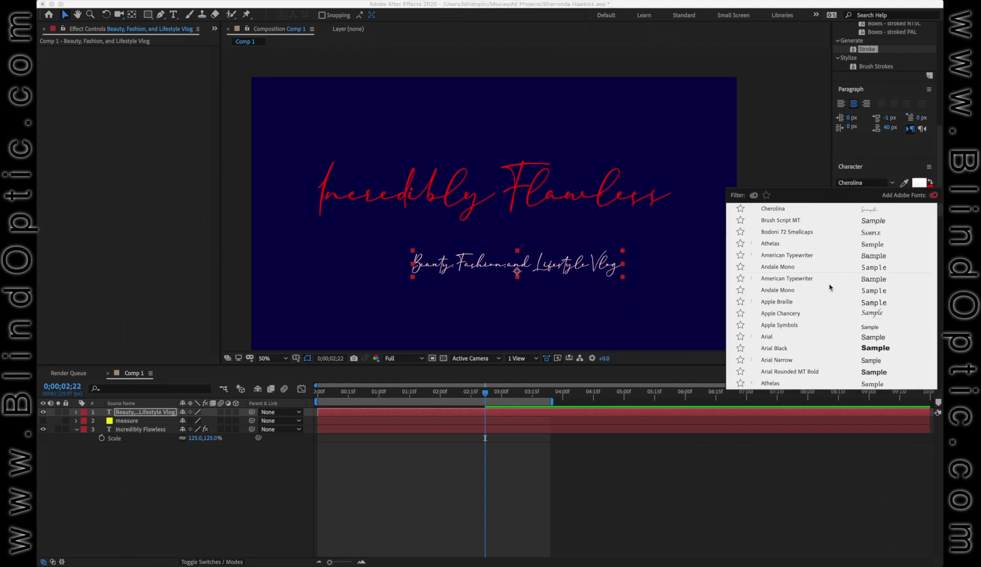
{"action": "left_click", "coordinate": [830, 277]}
- Try the American Typewriter styles on the tagline and switch its font to Apple Braille Outline 6 Dot
{"action": "left_click", "coordinate": [146, 411]}
{"action": "left_click", "coordinate": [862, 183]}
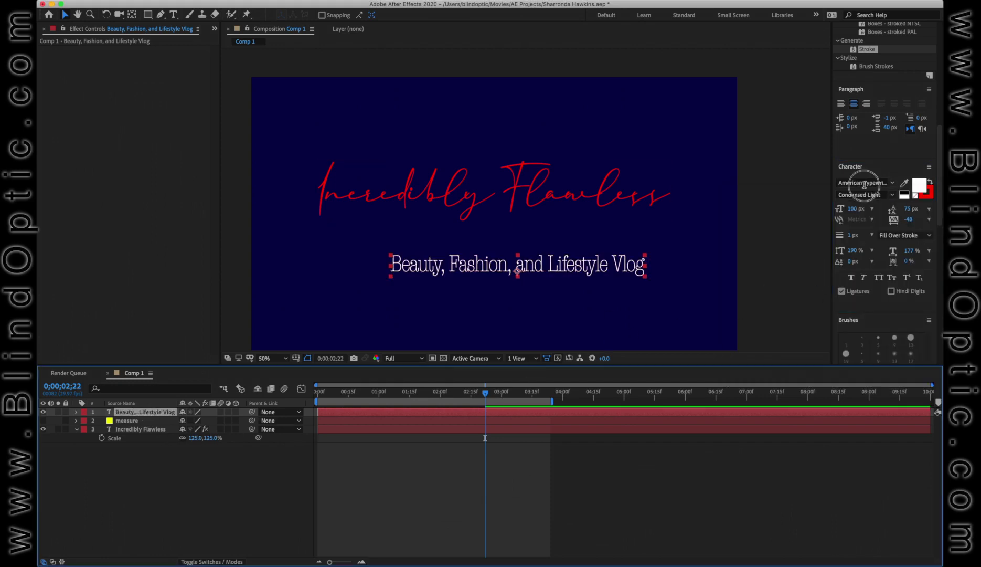
{"action": "key", "text": "Down"}
{"action": "key", "text": "Down"}
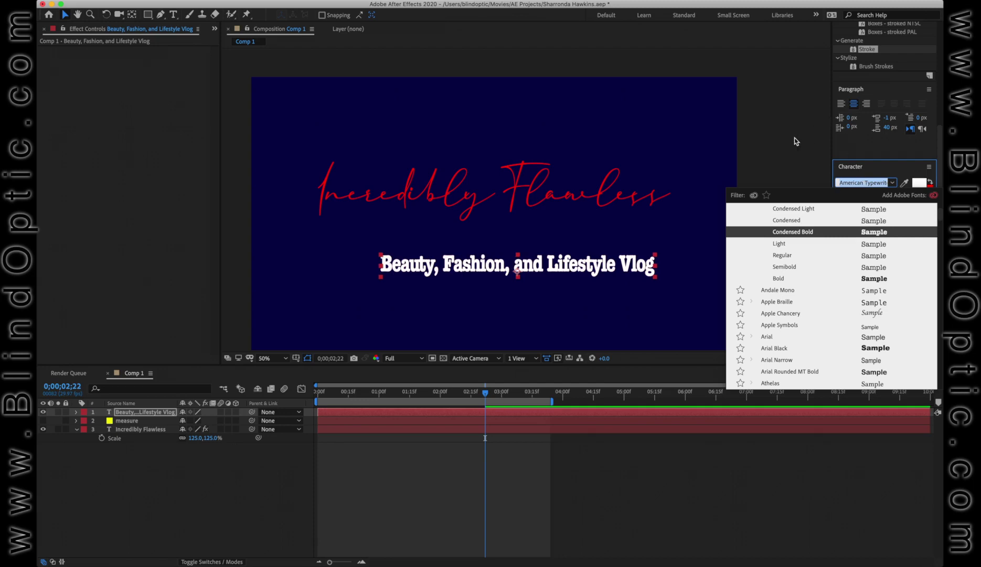
{"action": "key", "text": "Down"}
{"action": "key", "text": "Down"}
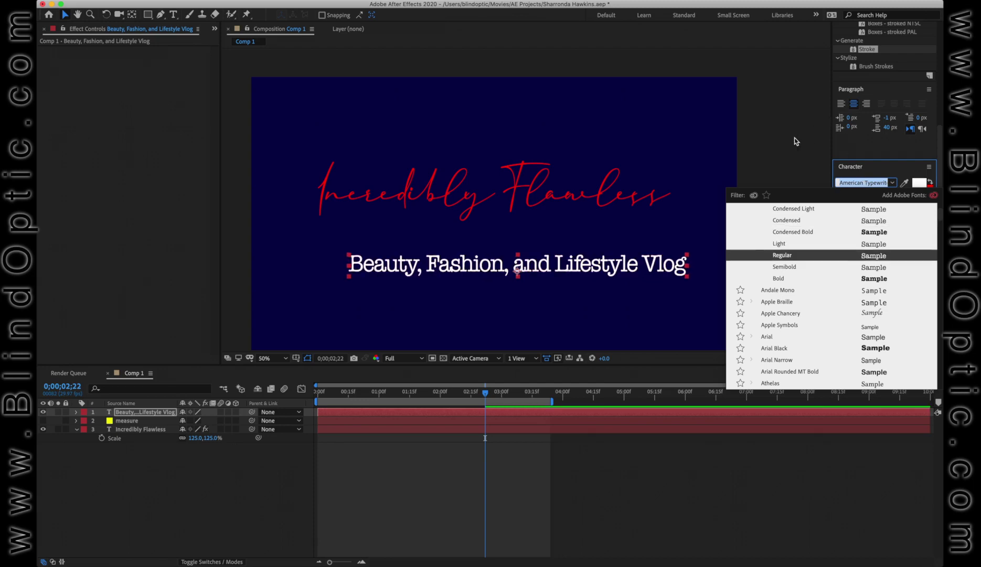
{"action": "key", "text": "Down"}
{"action": "key", "text": "Down"}
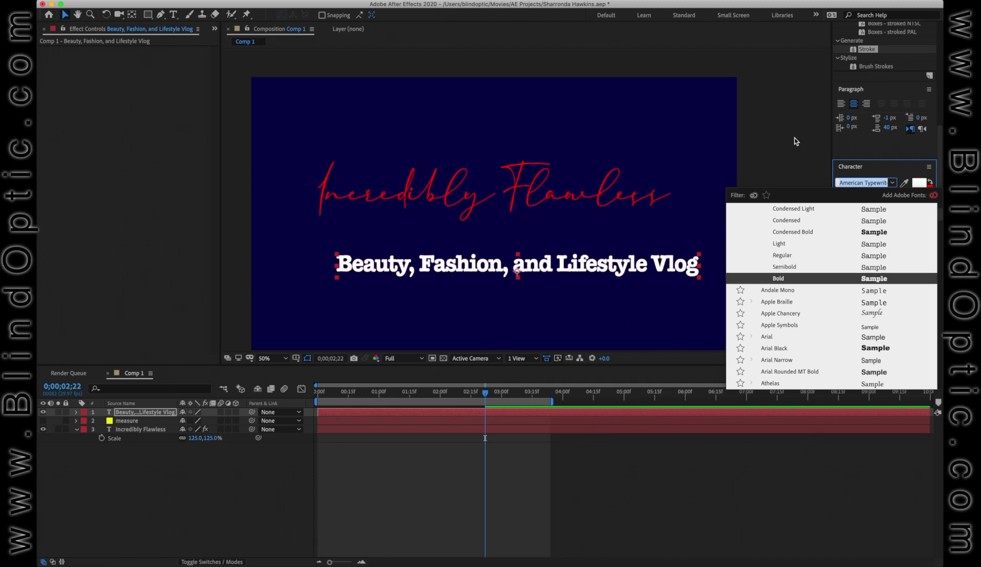
{"action": "key", "text": "Down"}
{"action": "key", "text": "Down"}
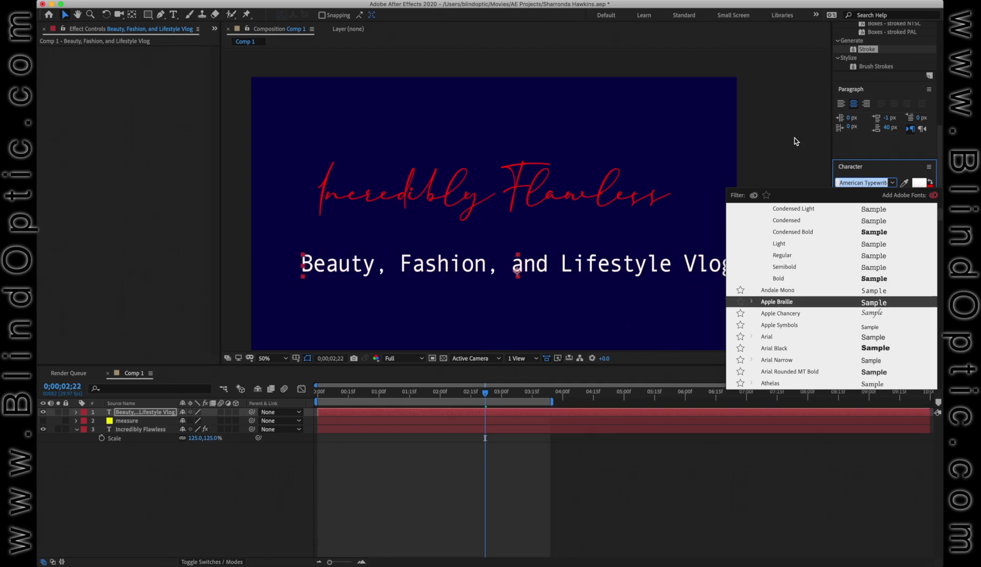
{"action": "left_click", "coordinate": [794, 137]}
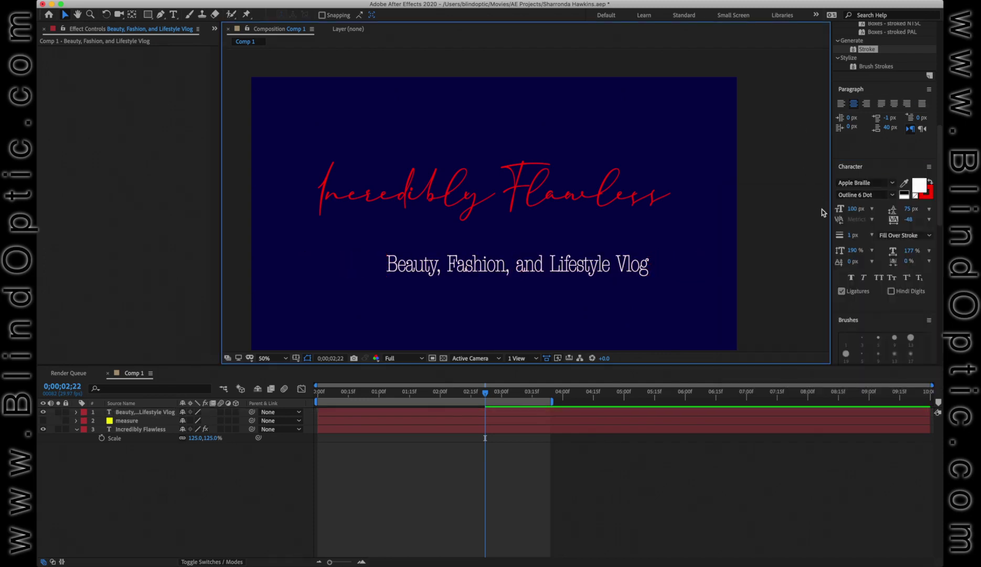
- Squash the tagline text slightly in height and move it up close beneath the word "Flawless"
{"action": "left_click", "coordinate": [151, 414]}
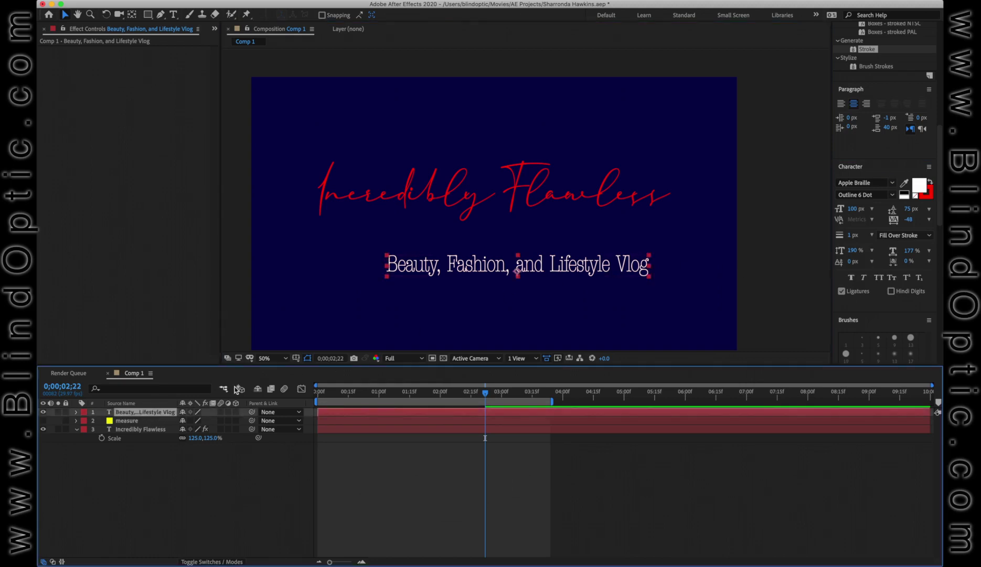
{"action": "left_click", "coordinate": [519, 257]}
{"action": "left_click_drag", "start_coordinate": [520, 256], "coordinate": [520, 261]}
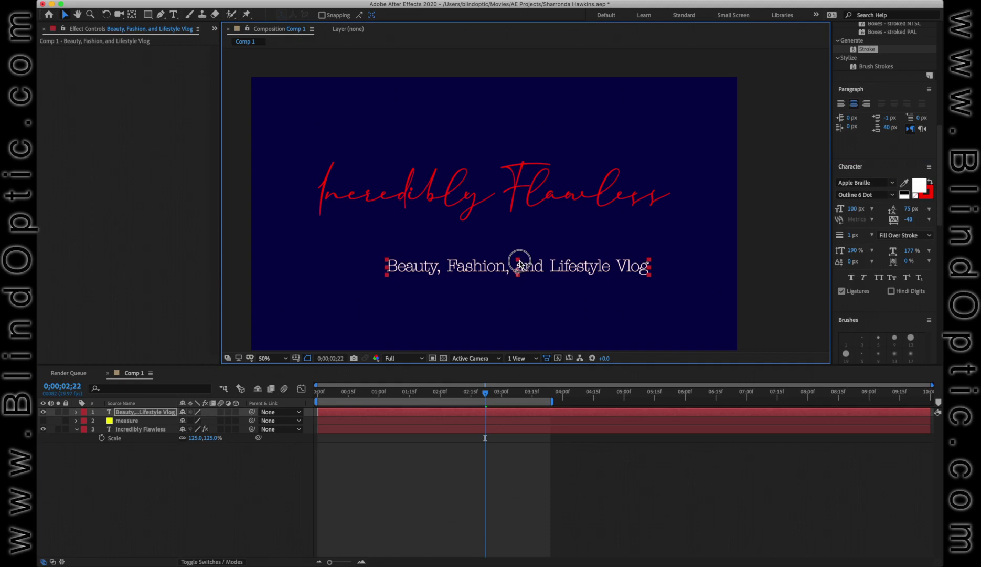
{"action": "left_click_drag", "start_coordinate": [596, 264], "coordinate": [627, 236]}
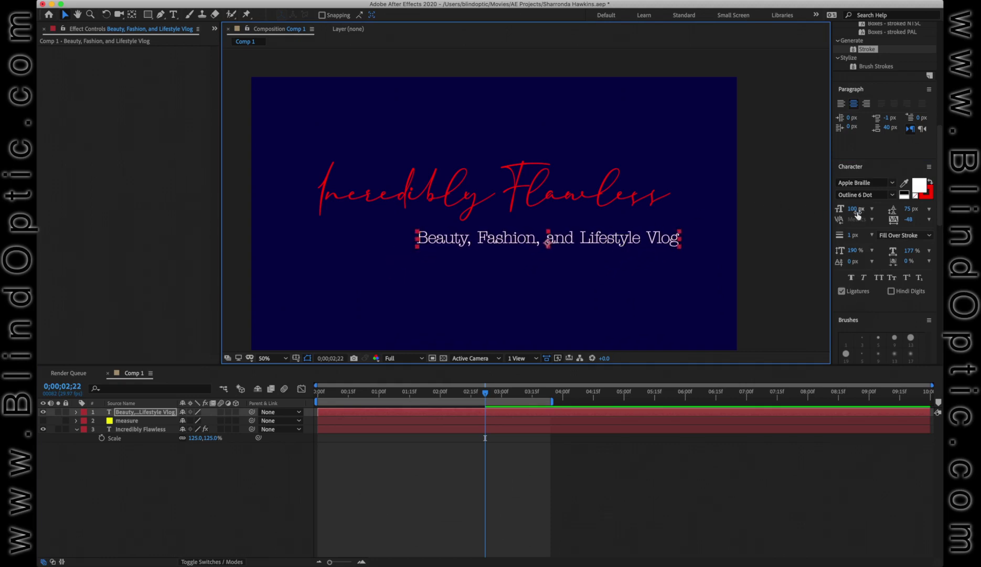
- Reduce the tagline's font size to 85 px, hide the layer controls, and save the project
{"action": "left_click_drag", "start_coordinate": [857, 211], "coordinate": [848, 212]}
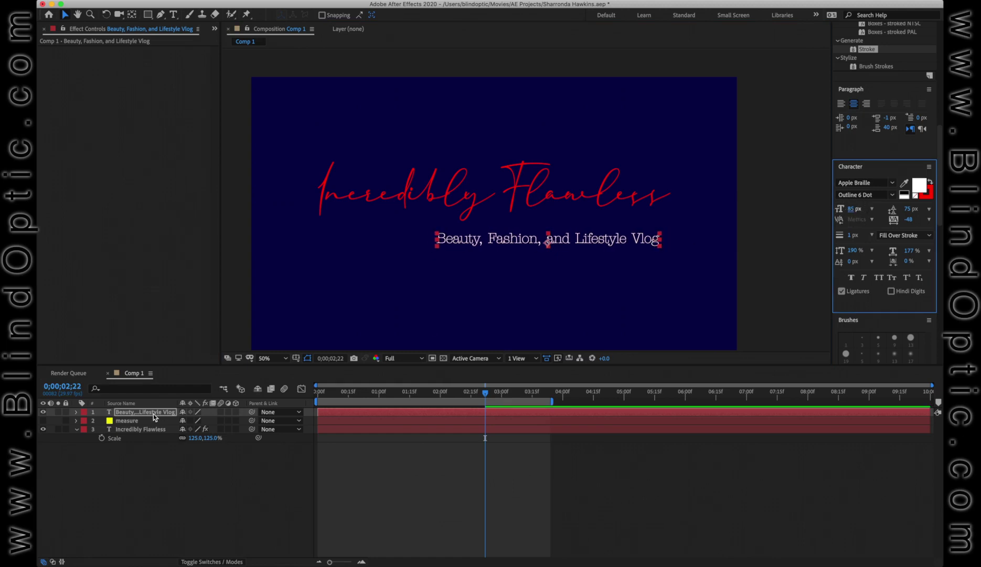
{"action": "key", "text": "super+shift+h"}
{"action": "key", "text": "super+s"}
- Preview further fonts on the tagline, from Apple Braille through Apple Symbols to Arial Black
{"action": "left_click", "coordinate": [865, 181]}
{"action": "key", "text": "Down"}
{"action": "key", "text": "Down"}
{"action": "key", "text": "Down"}
{"action": "key", "text": "Down"}
{"action": "key", "text": "Down"}
{"action": "key", "text": "Down"}
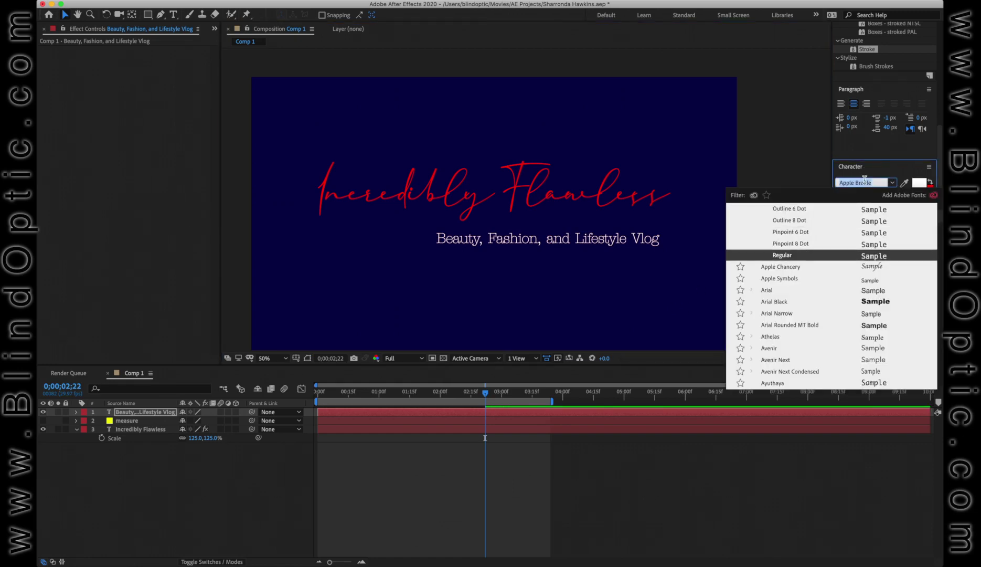
{"action": "key", "text": "Down"}
{"action": "key", "text": "Up"}
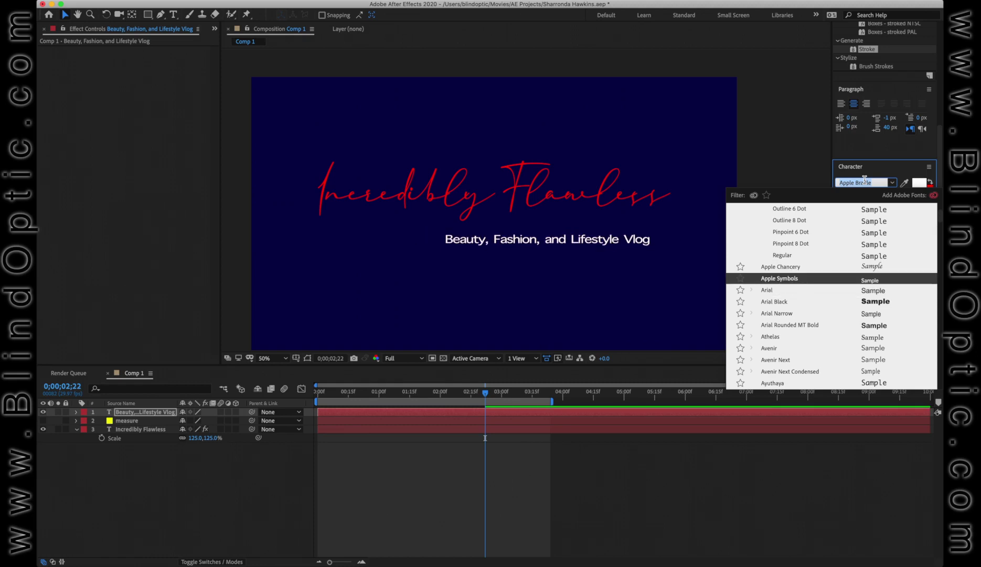
{"action": "key", "text": "Down"}
{"action": "key", "text": "Down"}
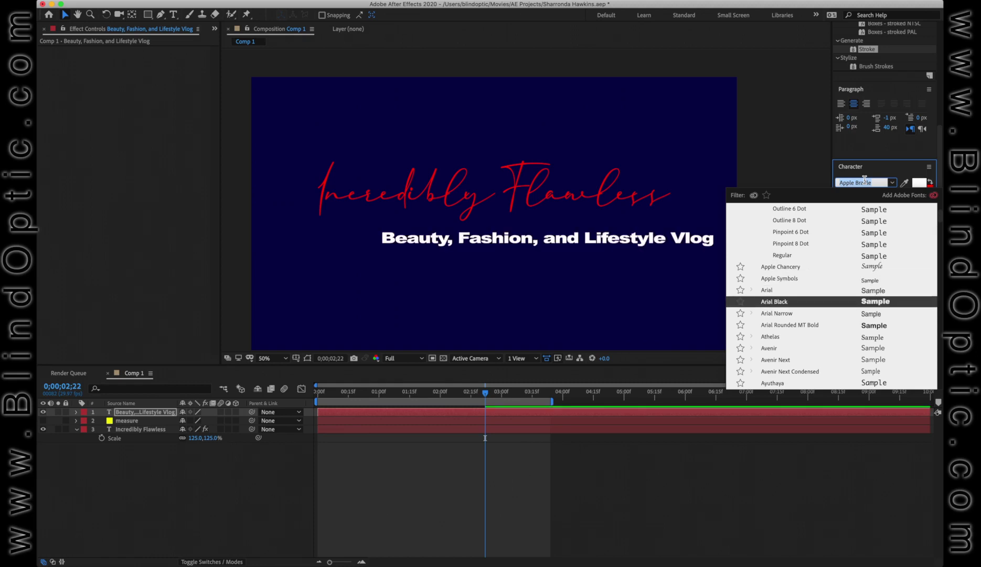
{"action": "key", "text": "Escape"}
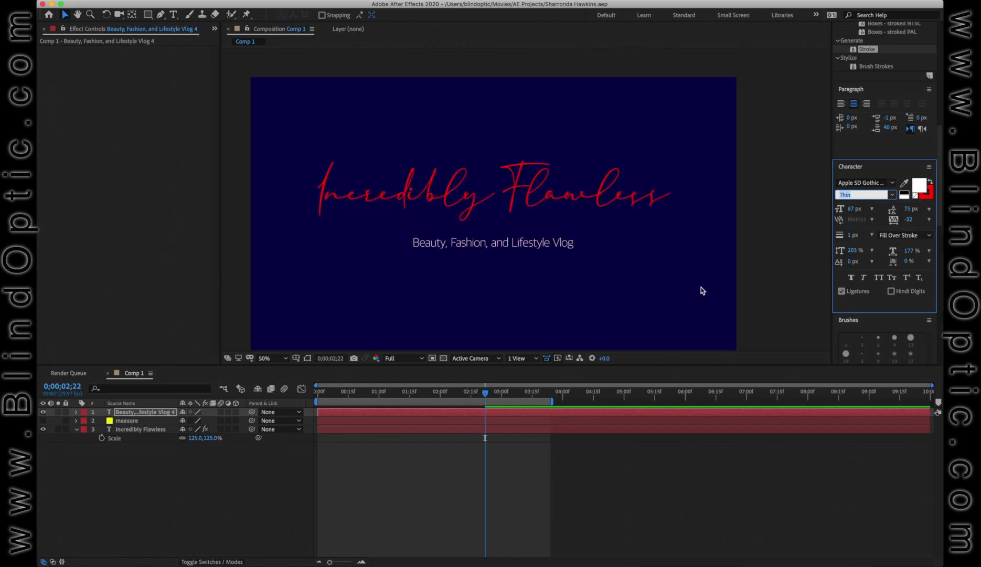
- Change the fill color of the "Incredibly Flawless" text layer to black (000000)
{"action": "key", "text": "comma"}
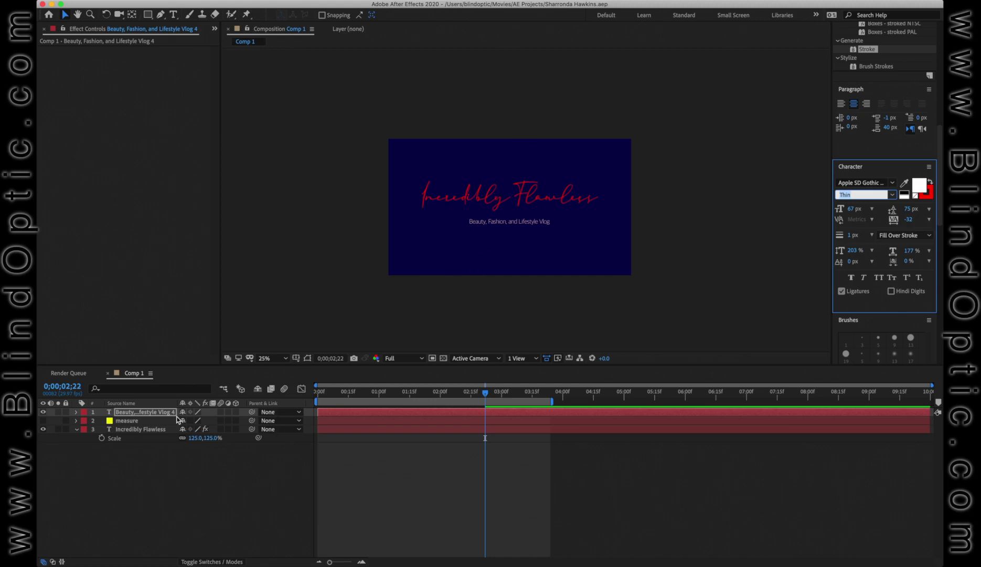
{"action": "left_click", "coordinate": [151, 429]}
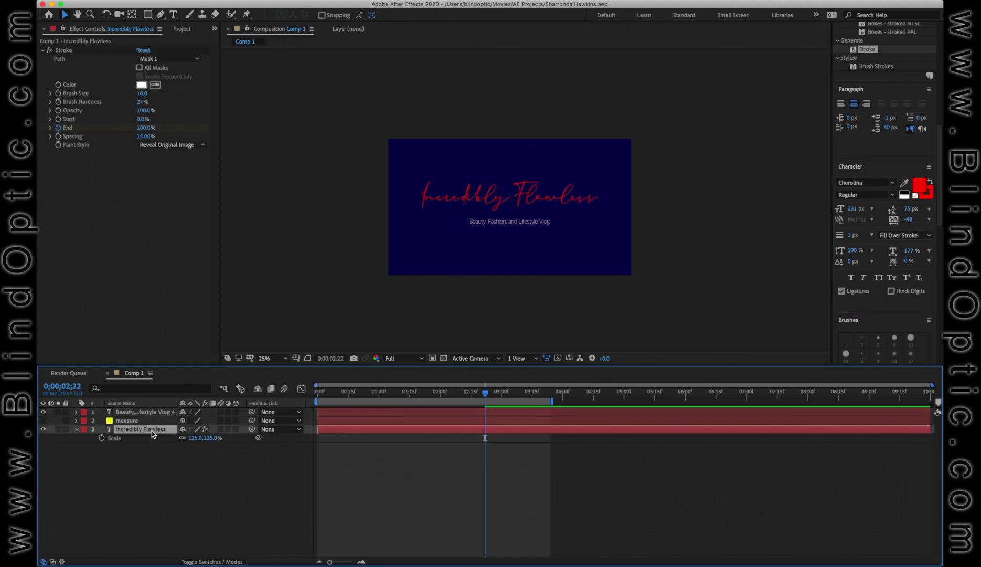
{"action": "left_click", "coordinate": [921, 188]}
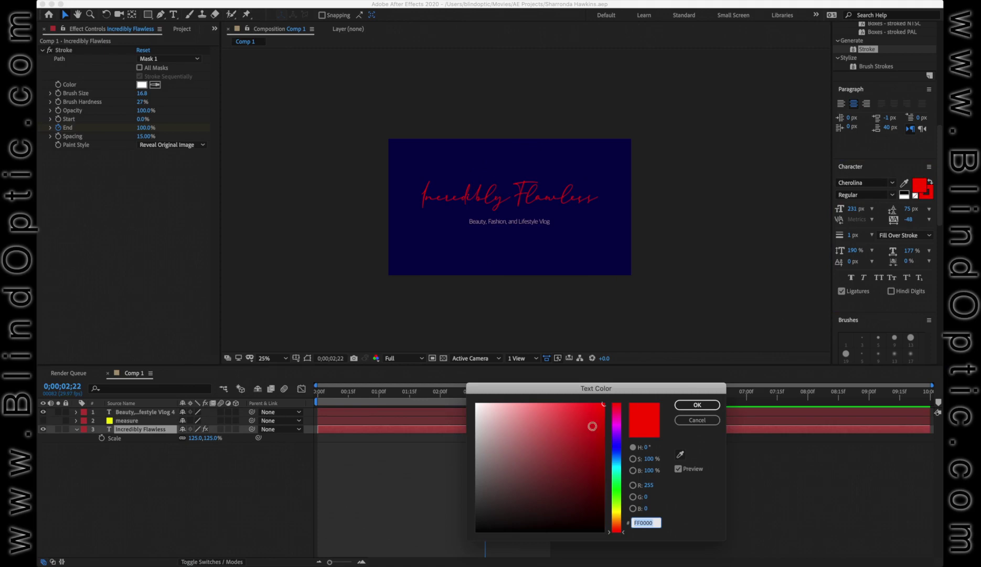
{"action": "left_click_drag", "start_coordinate": [450, 565], "coordinate": [223, 564]}
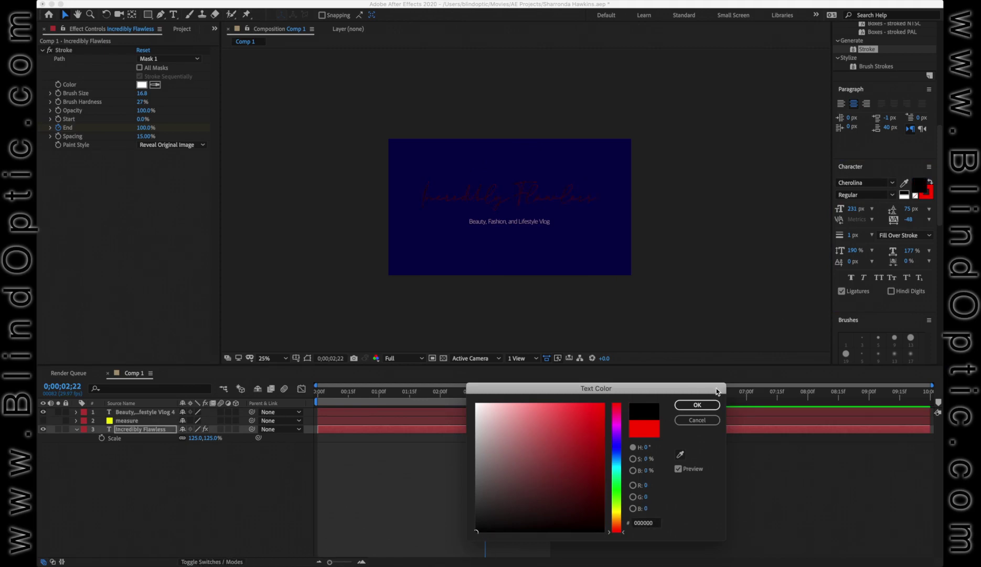
{"action": "left_click", "coordinate": [703, 406]}
- Change the stroke color of the "Incredibly Flawless" text to black (000000)
{"action": "left_click", "coordinate": [928, 193]}
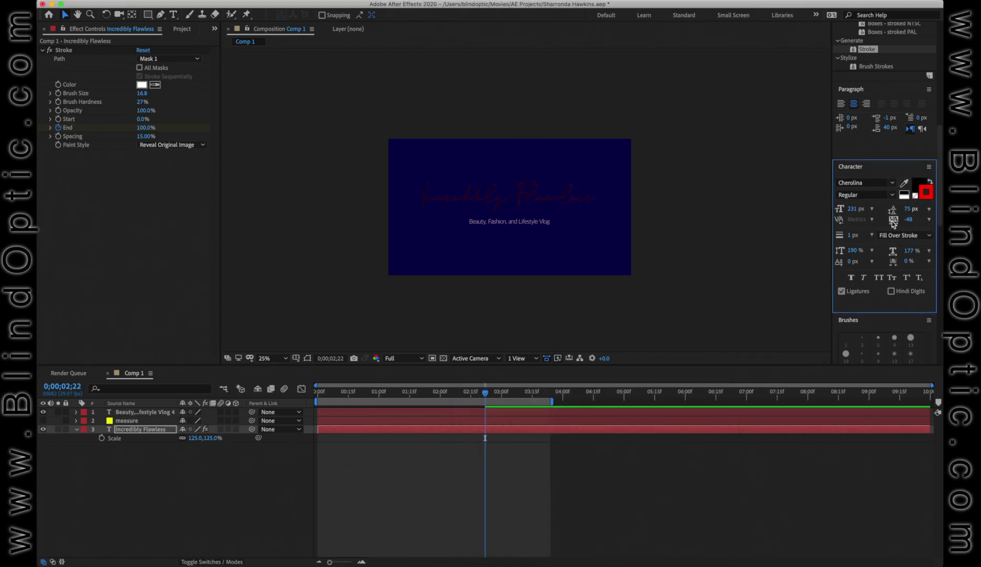
{"action": "left_click", "coordinate": [923, 196]}
{"action": "mouse_move", "coordinate": [455, 509]}
{"action": "left_mouse_down"}
{"action": "mouse_move", "coordinate": [473, 533]}
{"action": "mouse_move", "coordinate": [262, 561]}
{"action": "left_mouse_up"}
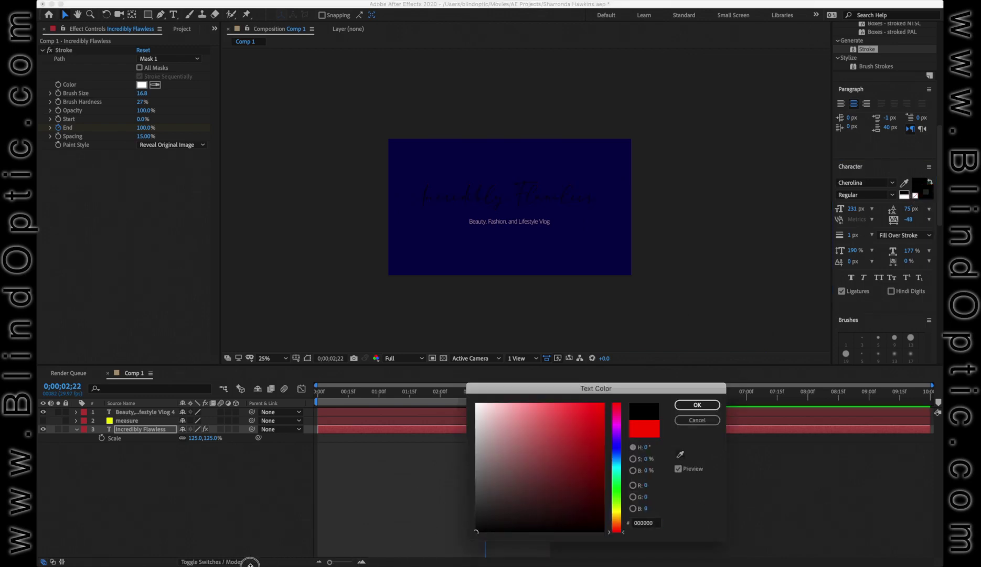
{"action": "left_click", "coordinate": [700, 404]}
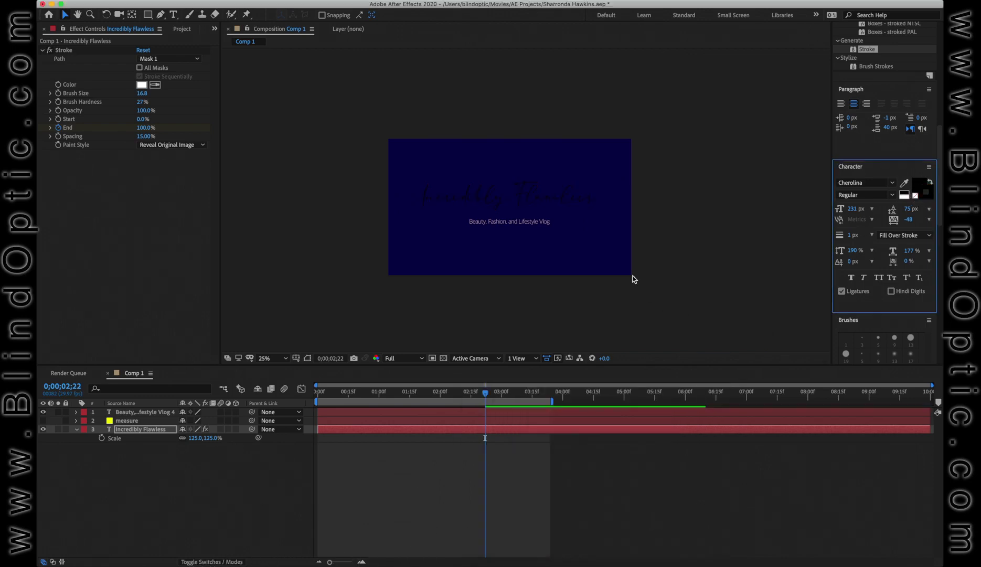
- Create a comp-size solid layer named "background" in a pale cream color (E6E7D0)
{"action": "left_click", "coordinate": [219, 5]}
{"action": "mouse_move", "coordinate": [231, 19]}
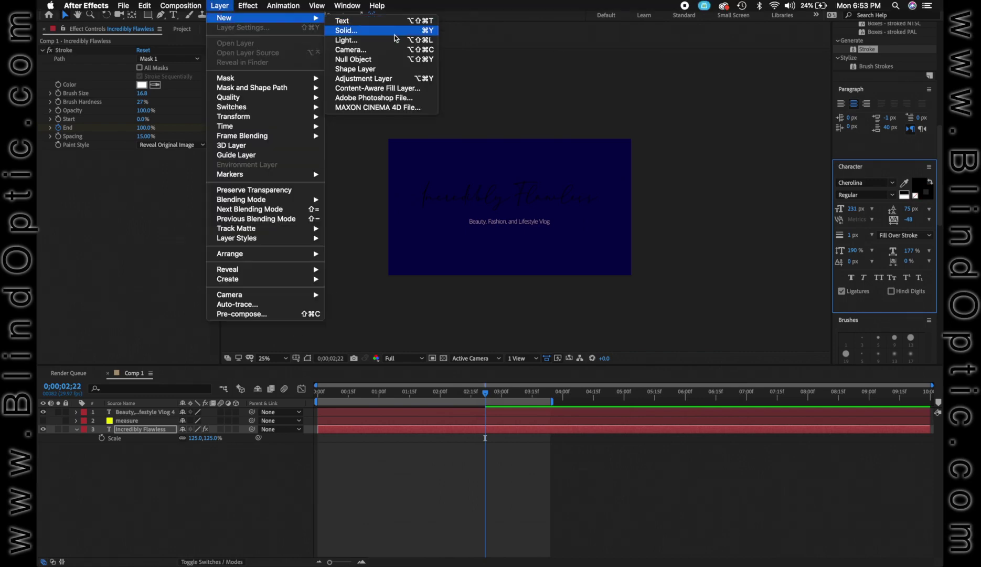
{"action": "left_click", "coordinate": [394, 31]}
{"action": "left_click", "coordinate": [305, 306]}
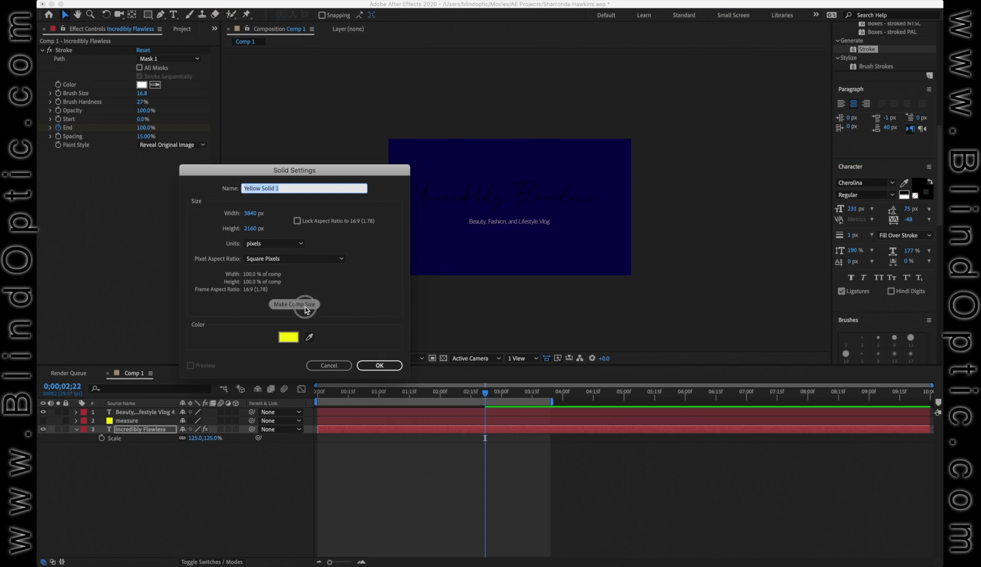
{"action": "left_click", "coordinate": [281, 189]}
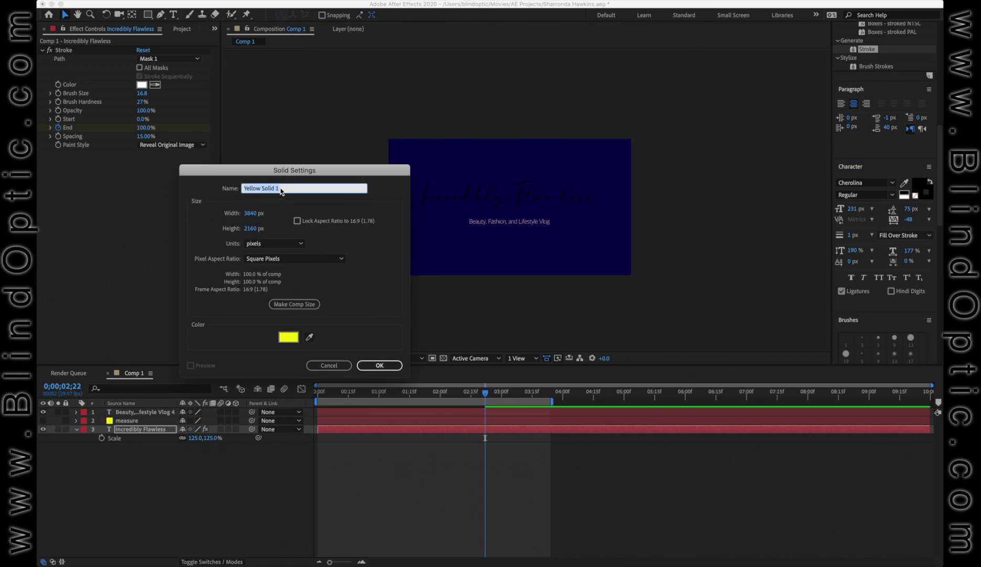
{"action": "type", "text": "background"}
{"action": "left_click", "coordinate": [291, 306]}
{"action": "left_click", "coordinate": [289, 337]}
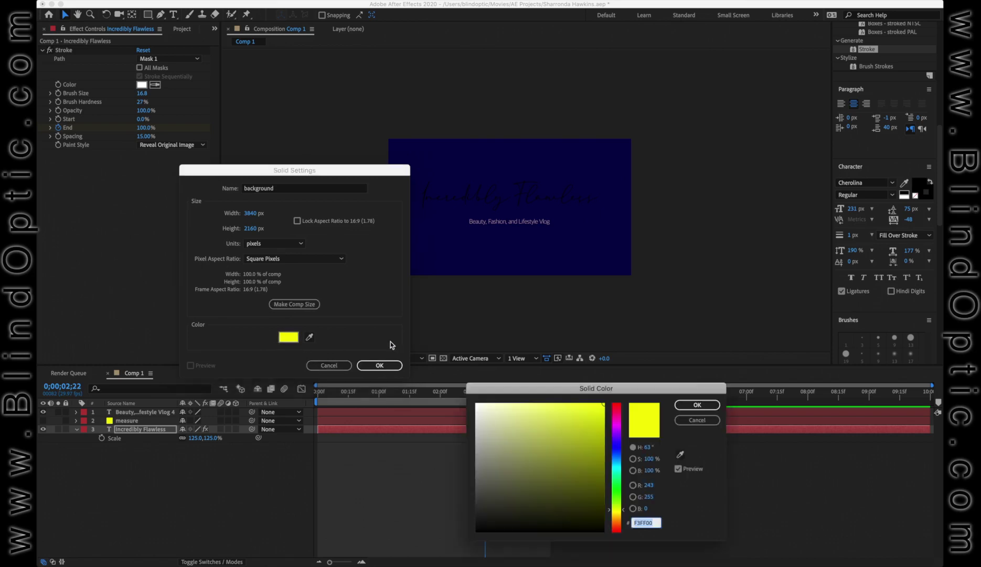
{"action": "left_click_drag", "start_coordinate": [503, 437], "coordinate": [489, 415]}
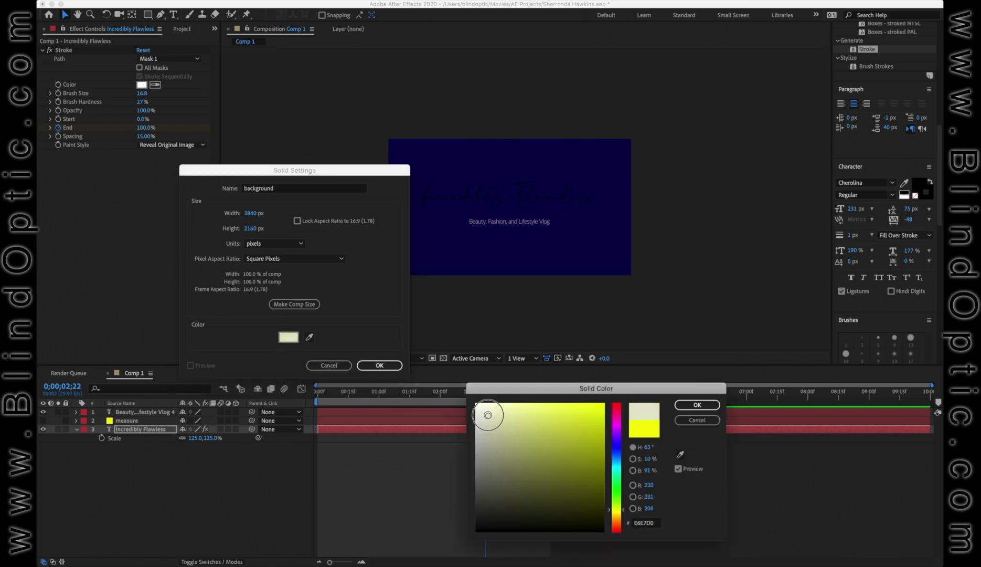
{"action": "left_click", "coordinate": [696, 404]}
{"action": "left_click", "coordinate": [382, 365]}
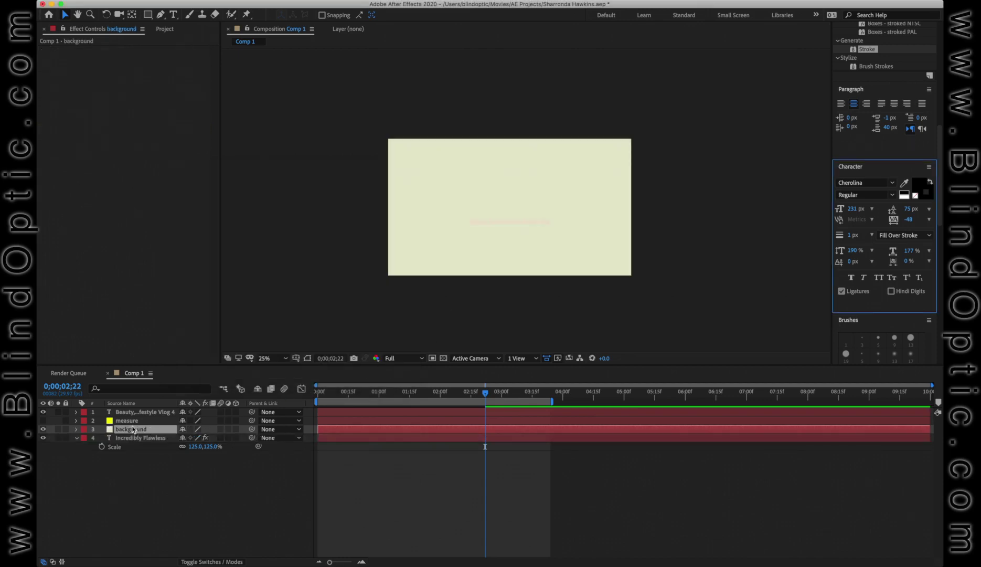
- Move the "background" solid beneath all other layers in the stack and save the project
{"action": "left_click_drag", "start_coordinate": [131, 428], "coordinate": [135, 449]}
{"action": "key", "text": "super+s"}
{"action": "scroll", "coordinate": [497, 242], "scroll_direction": "up", "scroll_amount": 1}
{"action": "scroll", "coordinate": [498, 241], "scroll_direction": "down", "scroll_amount": 1}
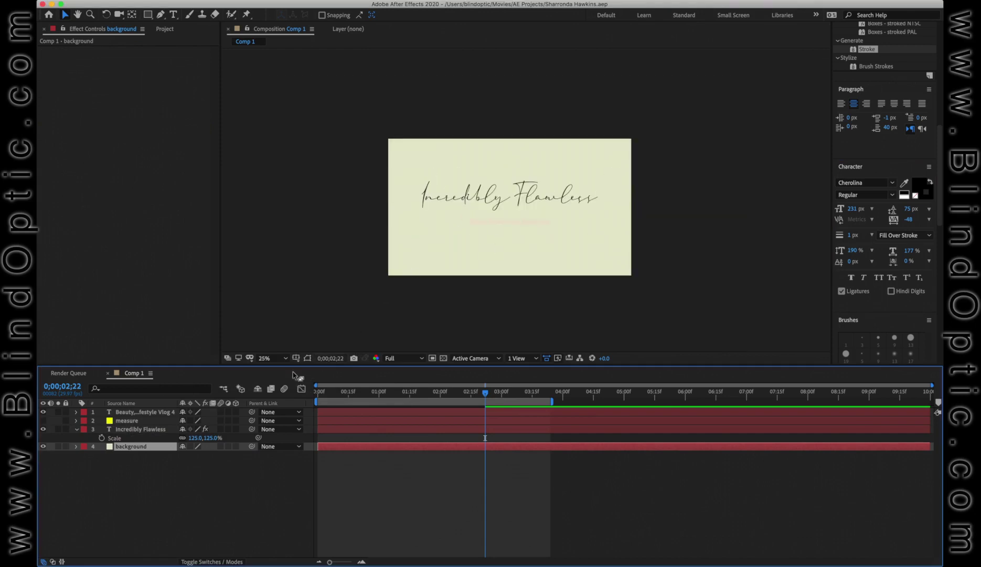
- Change the fill color of the "Beauty, Fashion, and Lifestyle Vlog" text layer to magenta (FF00F8)
{"action": "left_click", "coordinate": [159, 412]}
{"action": "scroll", "coordinate": [418, 287], "scroll_direction": "up", "scroll_amount": 1}
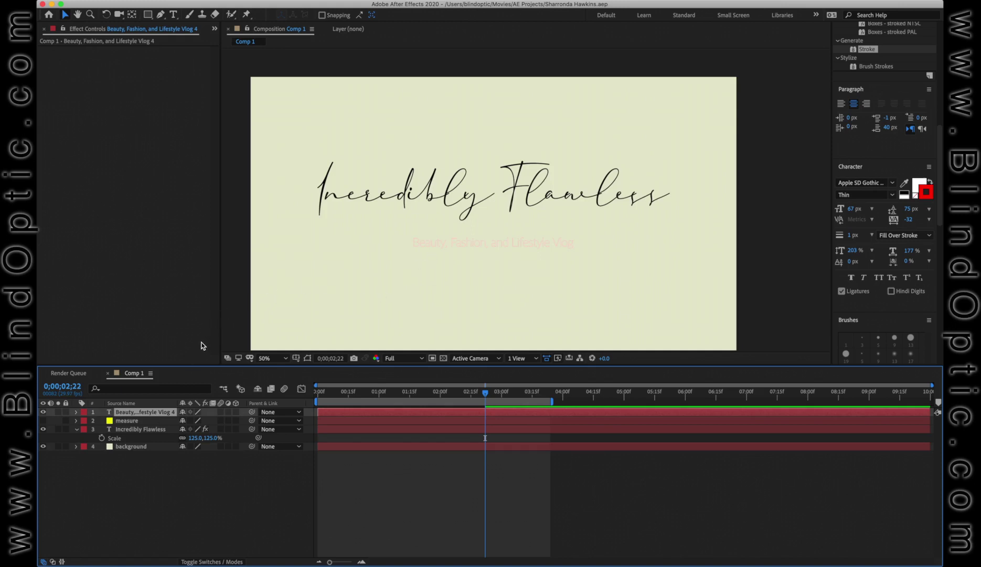
{"action": "left_click", "coordinate": [125, 421]}
{"action": "left_click", "coordinate": [127, 413]}
{"action": "left_click", "coordinate": [918, 183]}
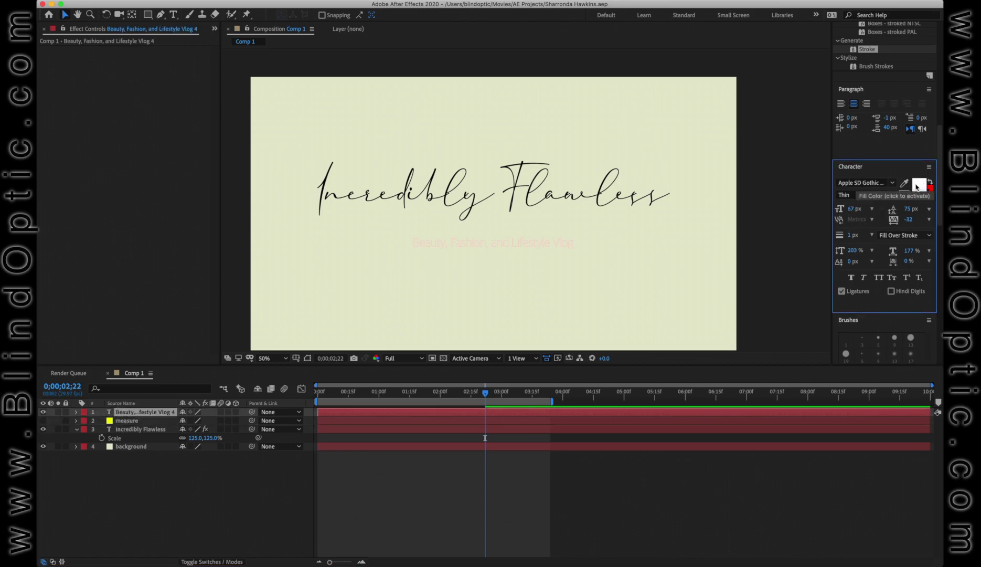
{"action": "left_click", "coordinate": [918, 184]}
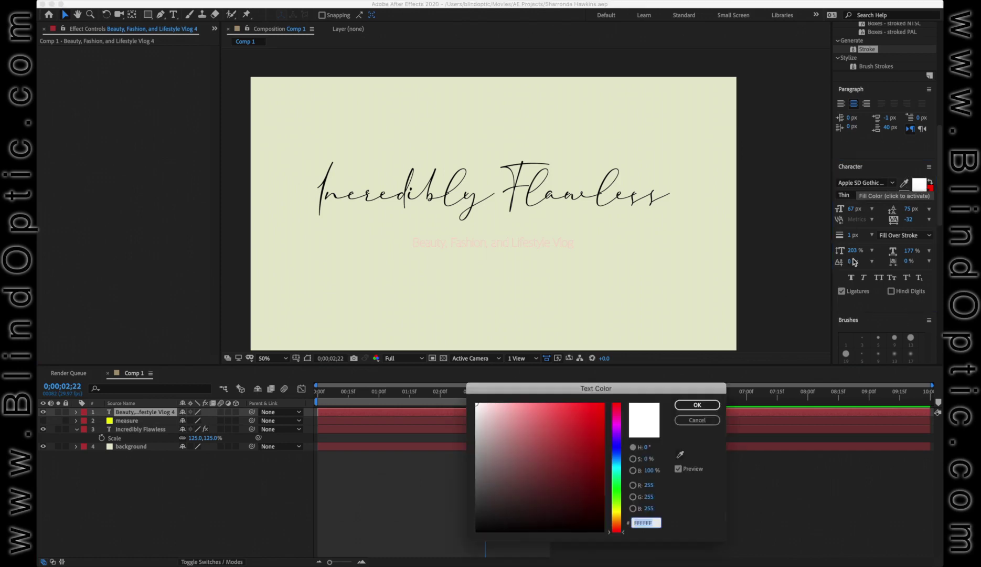
{"action": "left_click", "coordinate": [604, 403]}
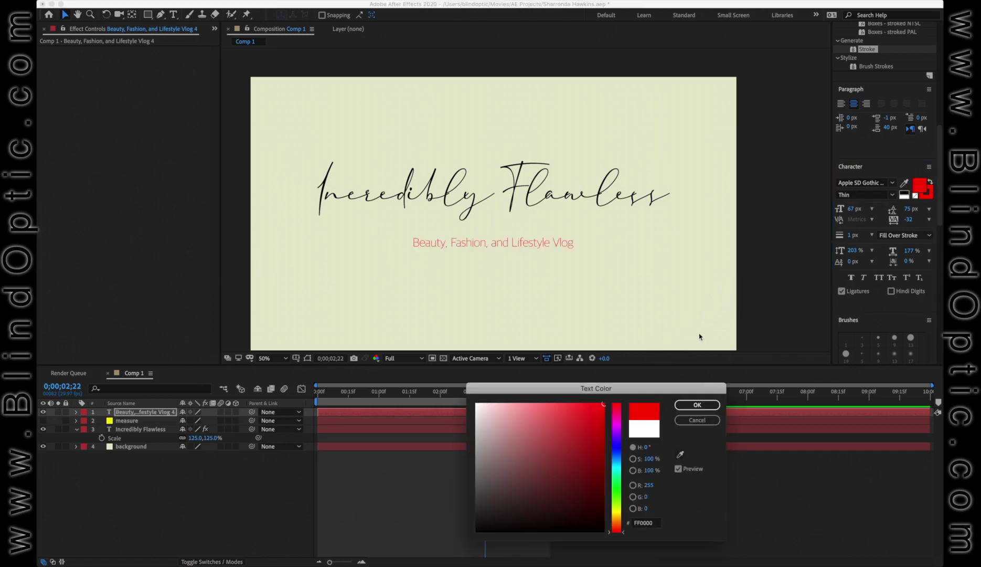
{"action": "left_click", "coordinate": [619, 424]}
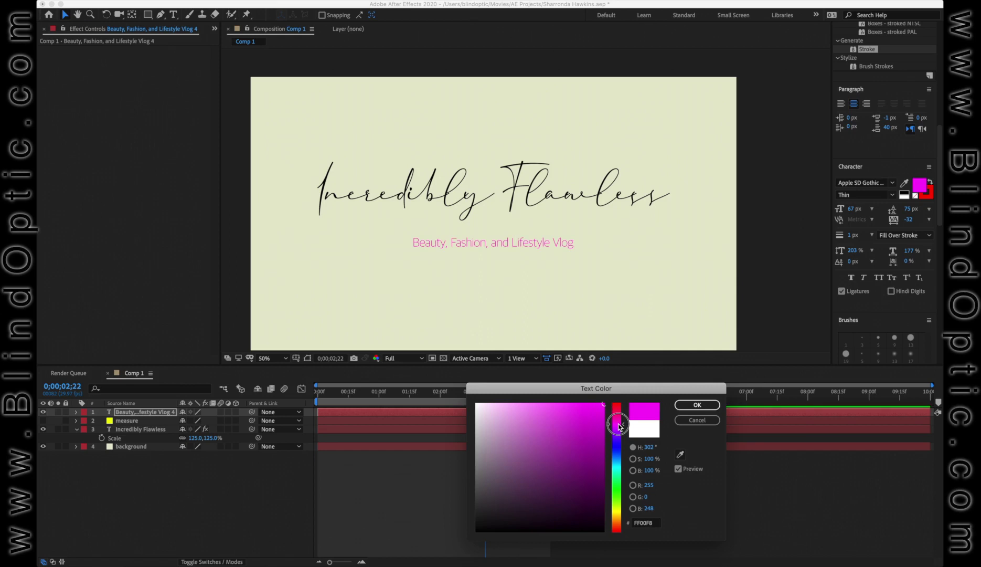
{"action": "left_click", "coordinate": [696, 404]}
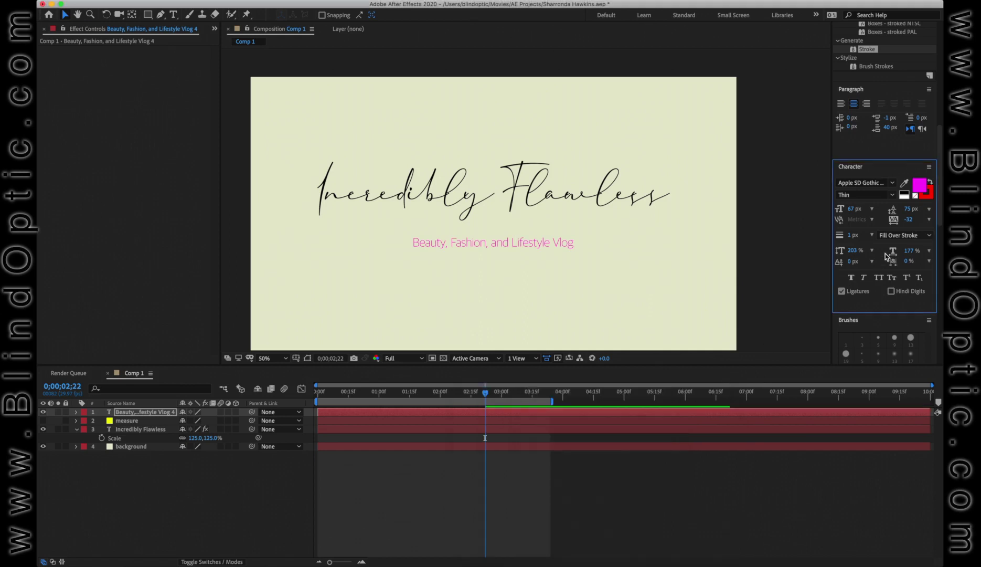
{"action": "left_click", "coordinate": [916, 196]}
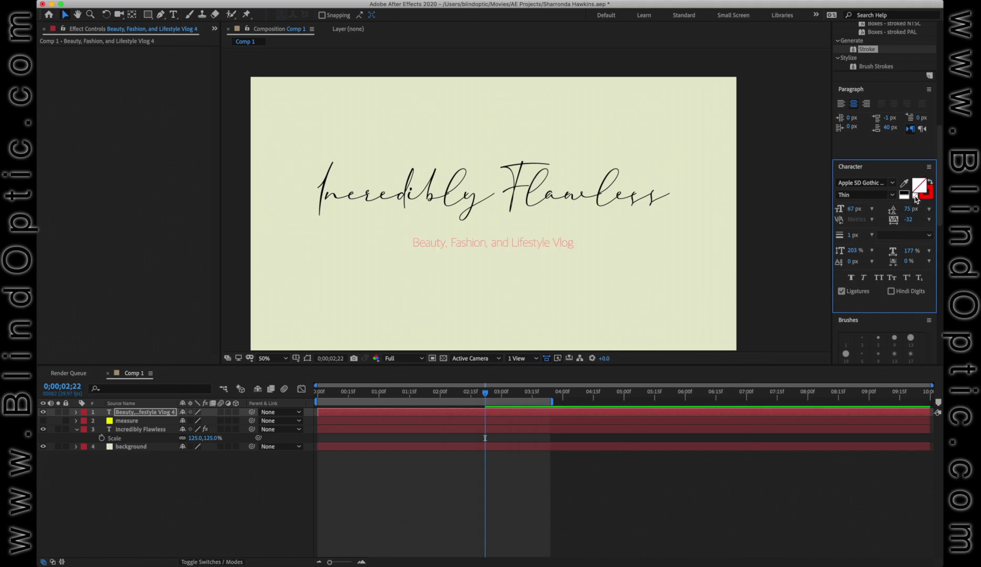
{"action": "left_click", "coordinate": [918, 191]}
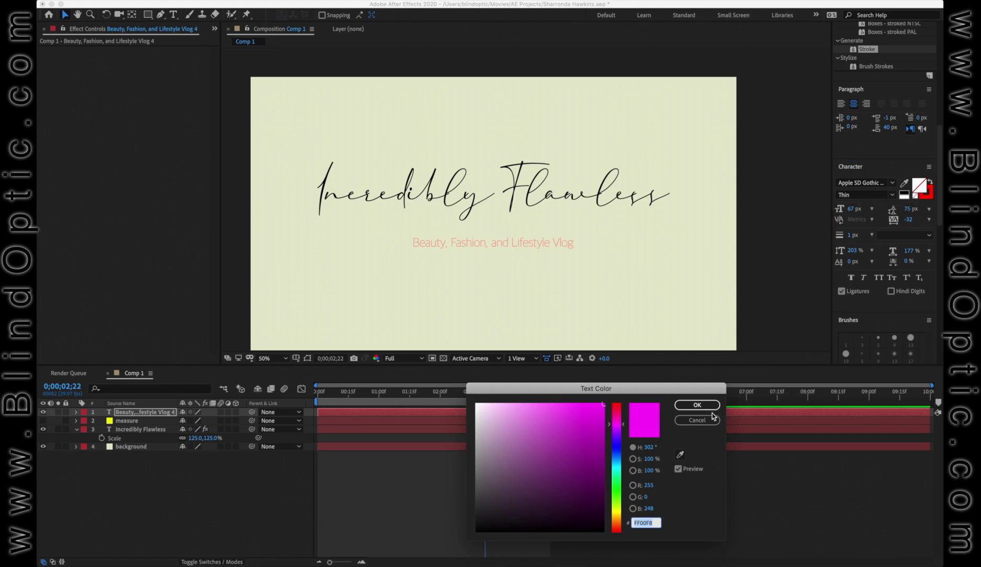
{"action": "key", "text": "Return"}
- Match the tagline's stroke color to its magenta fill (FF00F8) and save the project
{"action": "left_click", "coordinate": [929, 198]}
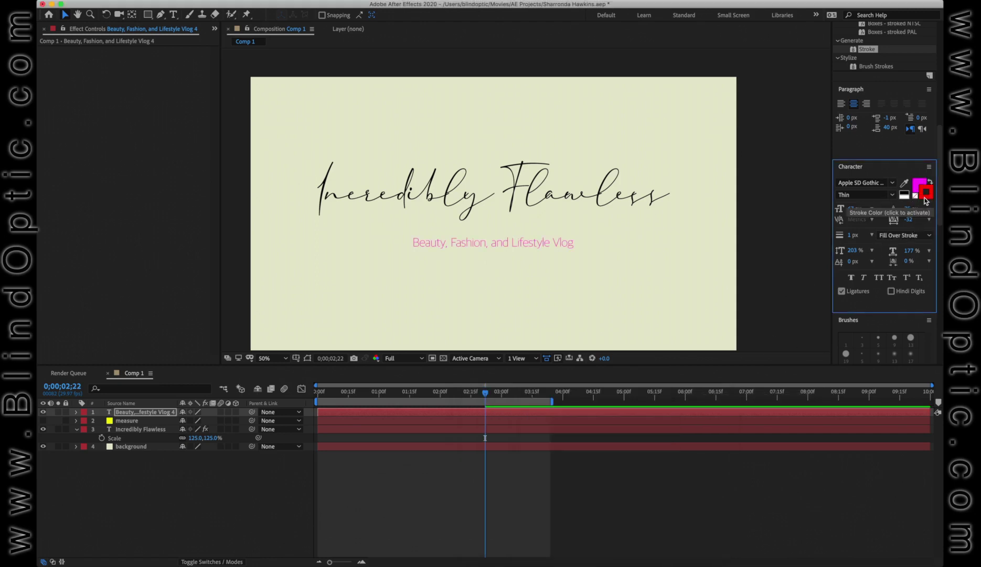
{"action": "left_click", "coordinate": [925, 195]}
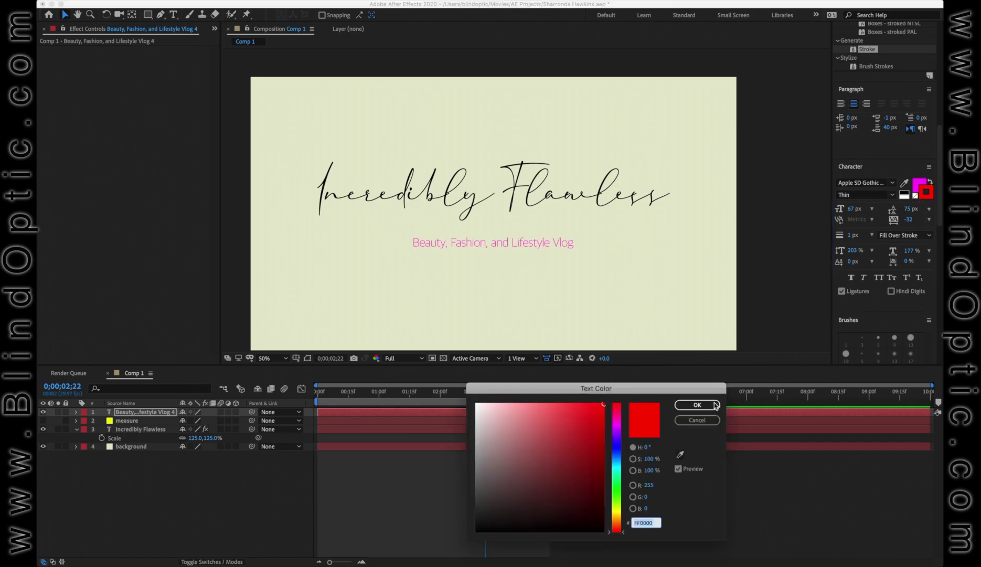
{"action": "left_click", "coordinate": [678, 454]}
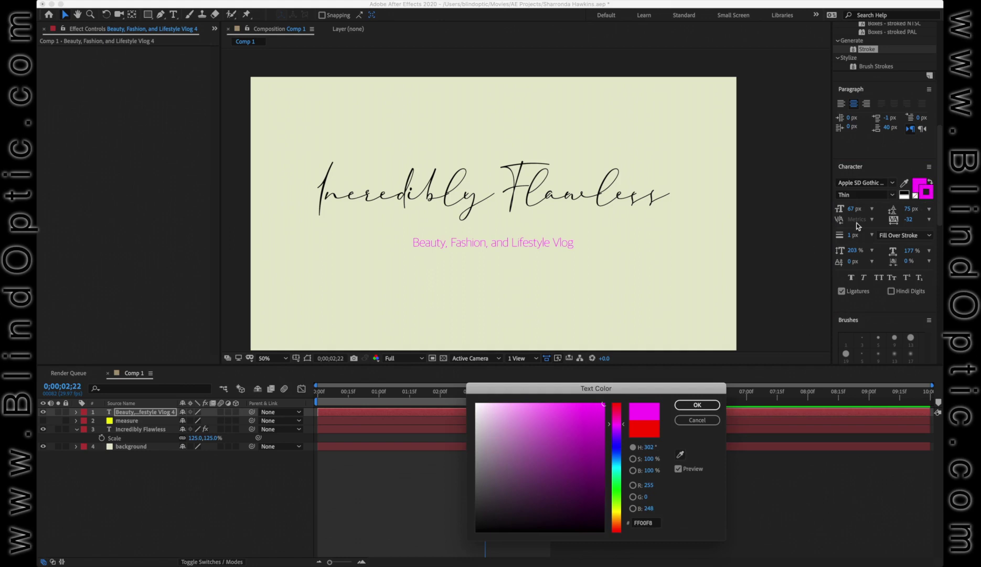
{"action": "left_click", "coordinate": [916, 197]}
{"action": "left_click", "coordinate": [698, 404]}
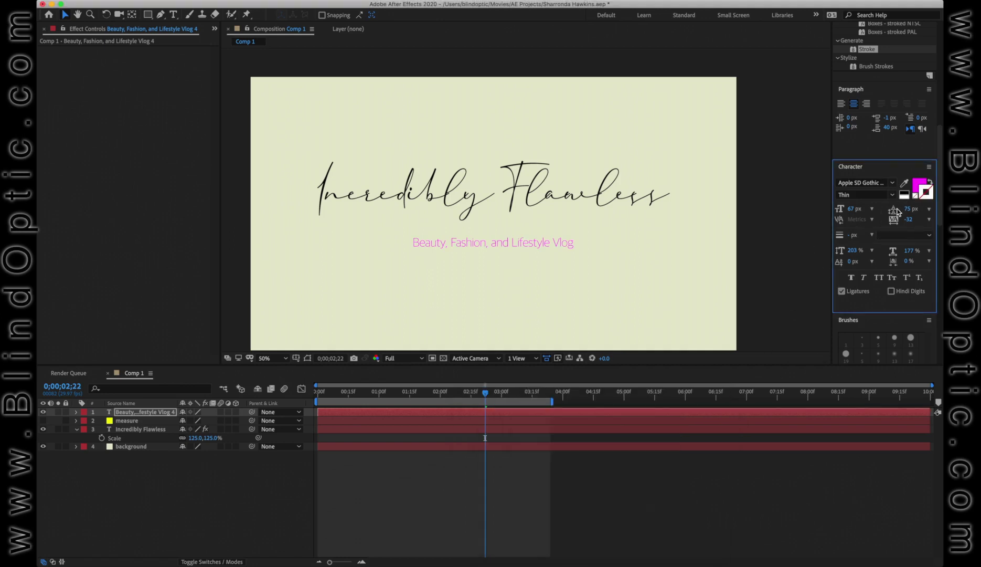
{"action": "left_click", "coordinate": [920, 189]}
{"action": "left_click", "coordinate": [698, 405]}
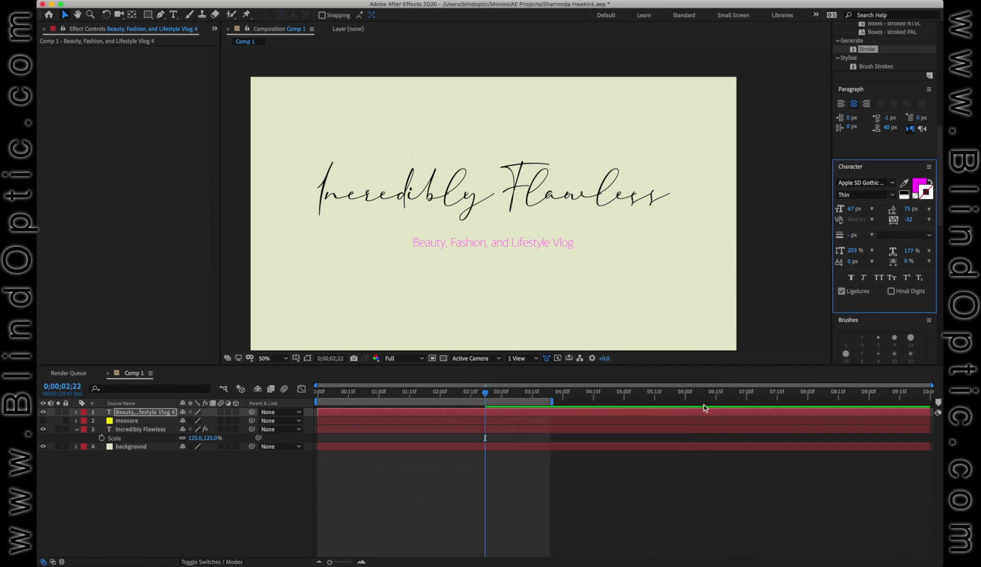
{"action": "left_click", "coordinate": [547, 372]}
{"action": "key", "text": "super+s"}
- Inspect the recolored tagline up close and play a preview of the composition
{"action": "scroll", "coordinate": [574, 265], "scroll_direction": "down", "scroll_amount": 2}
{"action": "scroll", "coordinate": [574, 265], "scroll_direction": "down", "scroll_amount": 1}
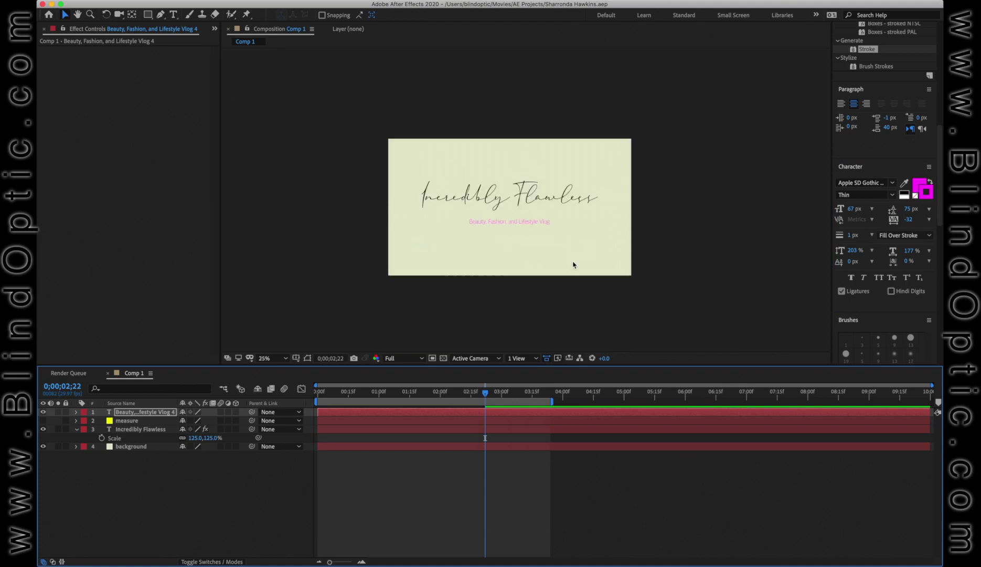
{"action": "scroll", "coordinate": [574, 264], "scroll_direction": "up", "scroll_amount": 2}
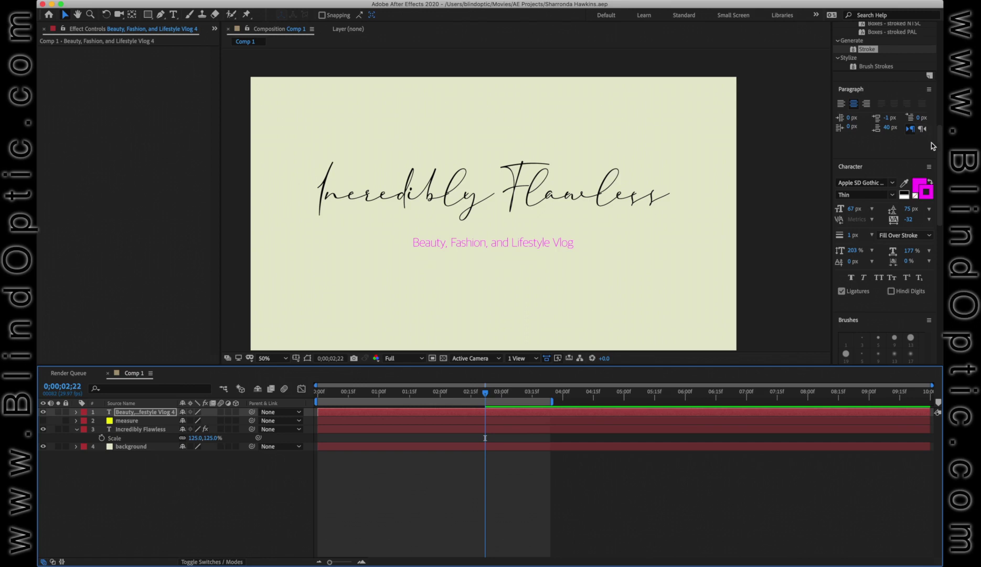
{"action": "scroll", "coordinate": [905, 90], "scroll_direction": "up", "scroll_amount": 5}
{"action": "left_click", "coordinate": [883, 110]}
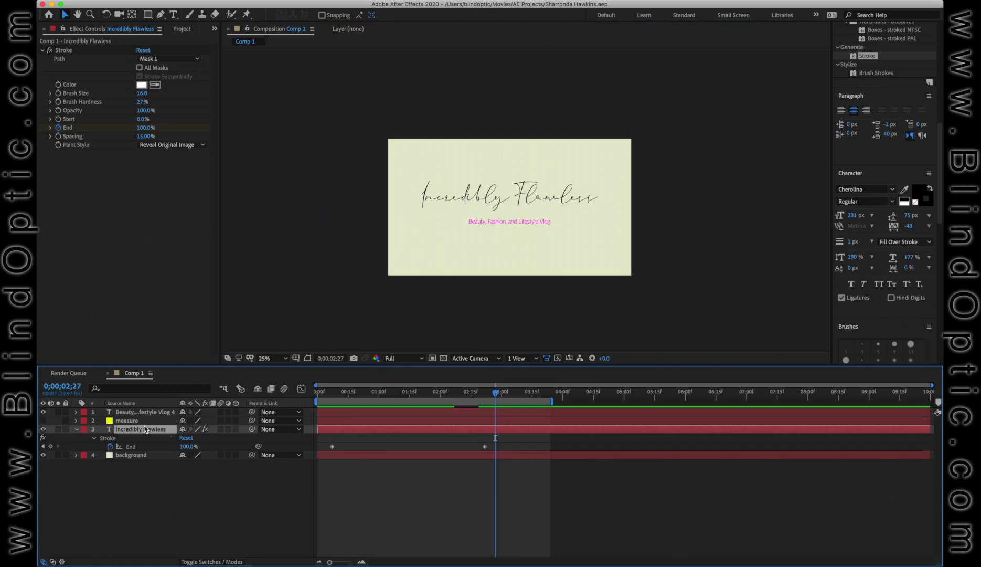
- Keyframe the tagline's opacity from 0% at 0;00;02;27 to 100% at 0;00;03;09, and save the project
{"action": "left_click", "coordinate": [145, 412]}
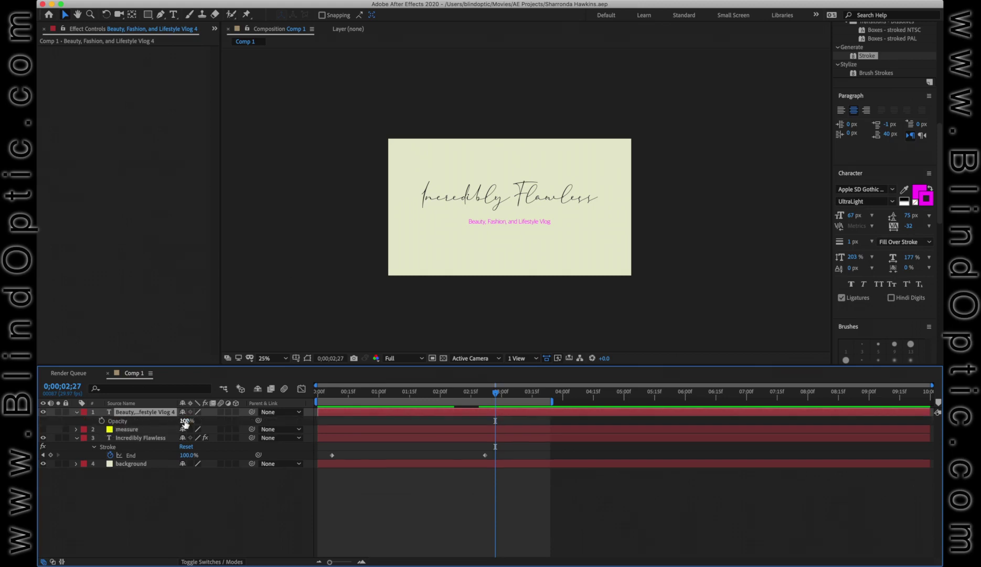
{"action": "key", "text": "t"}
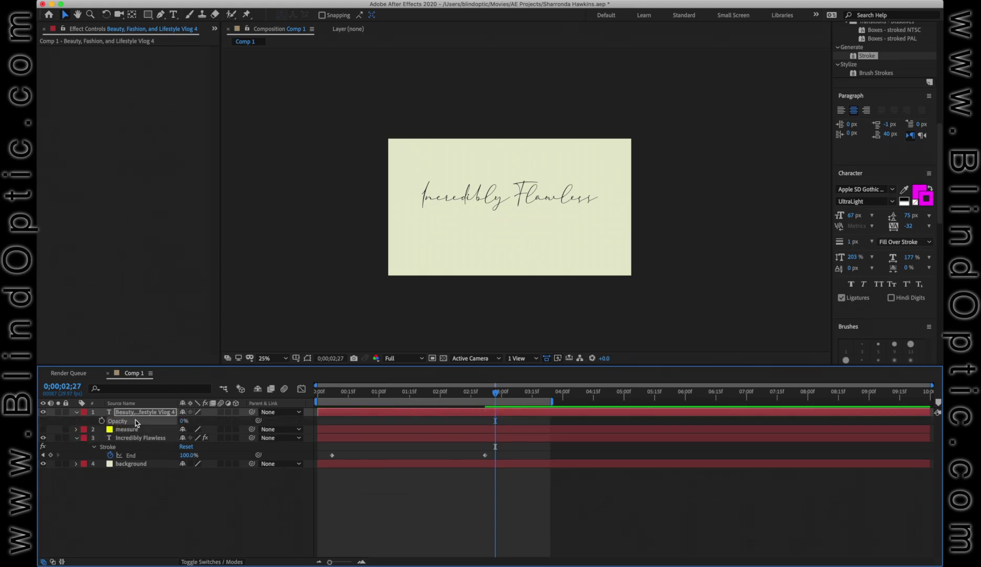
{"action": "left_click", "coordinate": [102, 421]}
{"action": "left_click_drag", "start_coordinate": [512, 393], "coordinate": [520, 393]}
{"action": "left_click_drag", "start_coordinate": [181, 420], "coordinate": [372, 419]}
{"action": "key", "text": "super+s"}
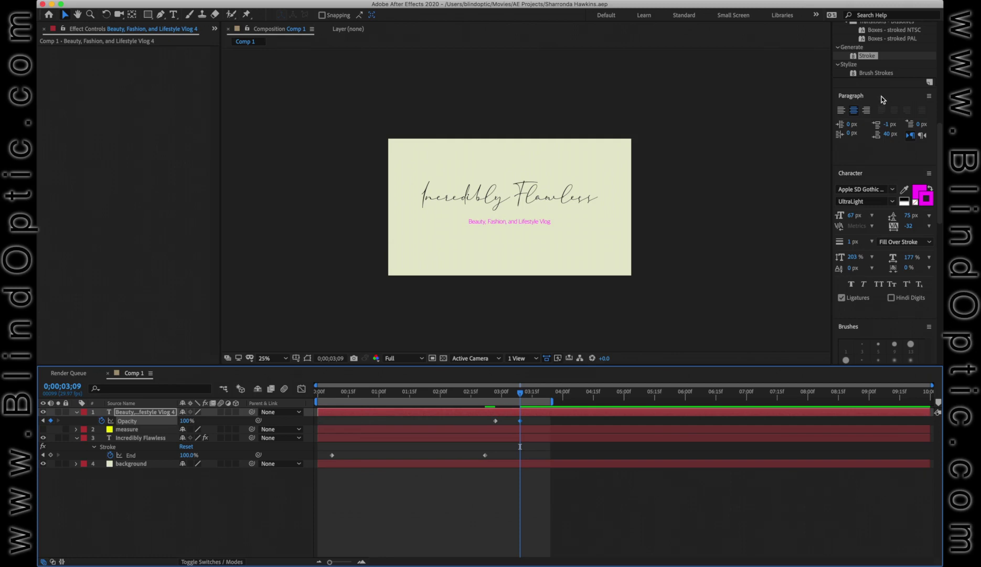
- Preview the write-on animation together with the tagline fade-in
{"action": "left_click_drag", "start_coordinate": [939, 147], "coordinate": [938, 72]}
{"action": "left_click", "coordinate": [883, 30]}
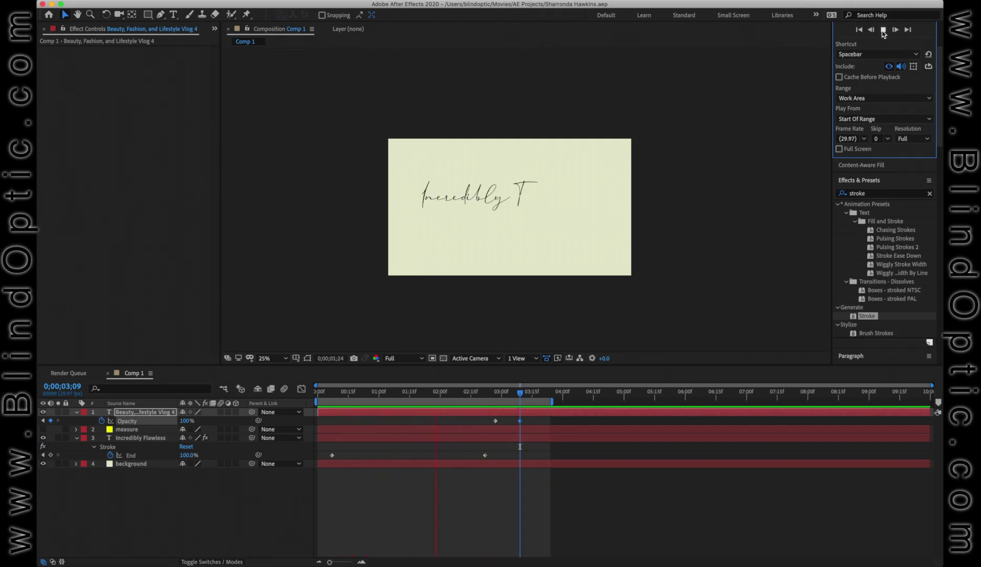
{"action": "key", "text": "space"}
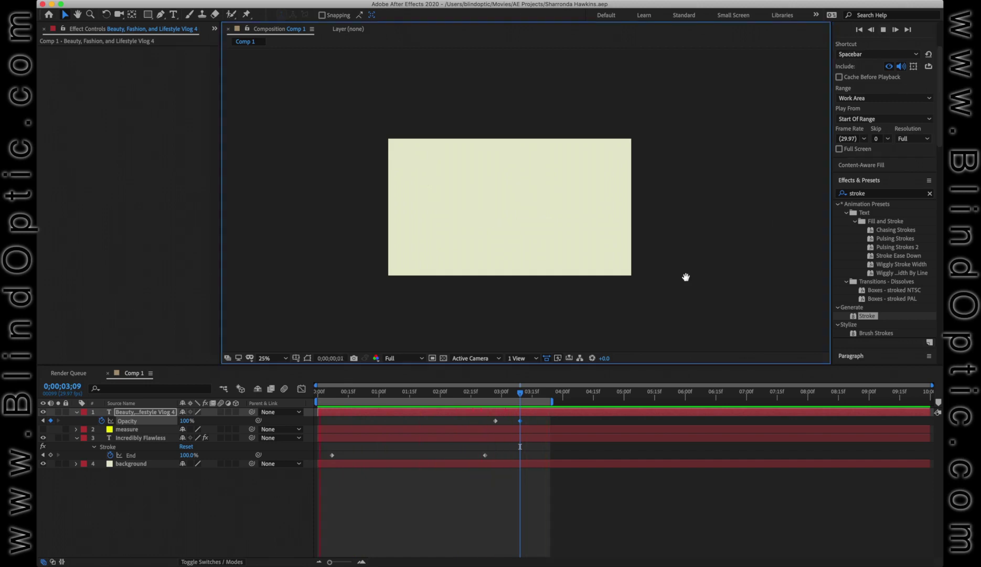
- Shift the tagline's opacity keyframes to about 0;00;03;04 and 0;00;03;23, extend the work area to about 04:15, and preview the timing
{"action": "left_click_drag", "start_coordinate": [487, 419], "coordinate": [532, 424]}
{"action": "left_click_drag", "start_coordinate": [521, 420], "coordinate": [593, 402]}
{"action": "left_click", "coordinate": [549, 423]}
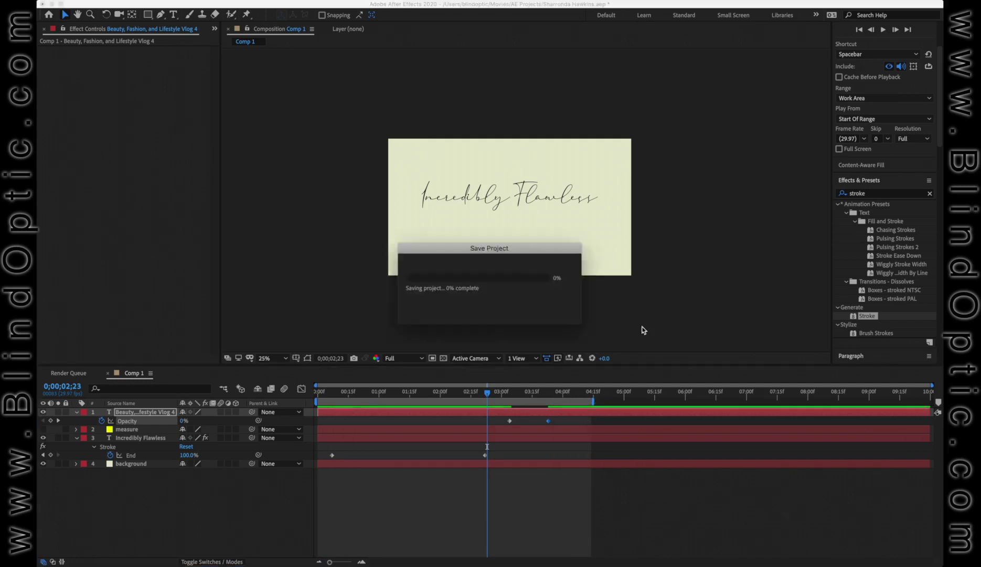
{"action": "left_click", "coordinate": [884, 30]}
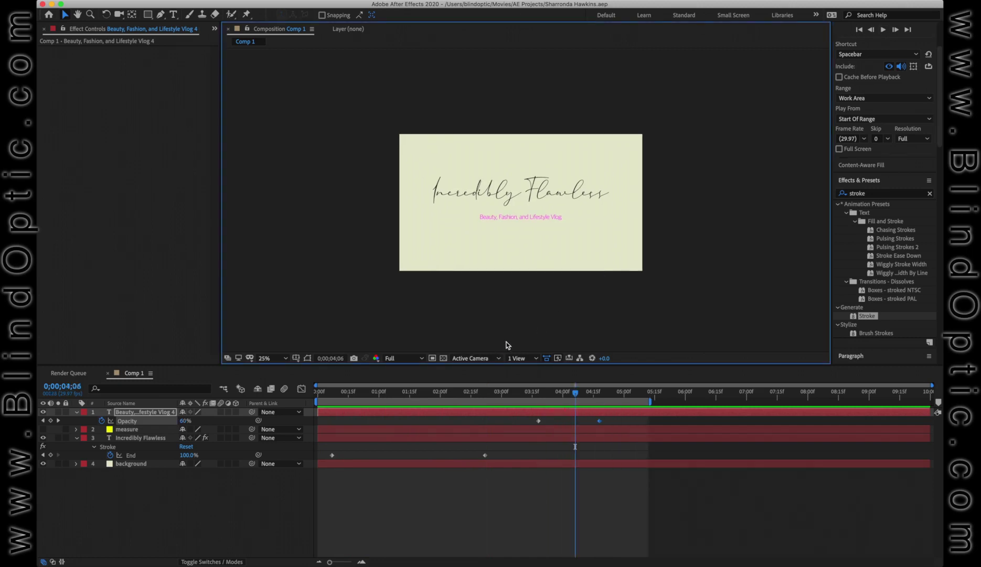
- Duplicate the "background" solid and apply the Fill effect to the copy
{"action": "left_click", "coordinate": [142, 464]}
{"action": "key", "text": "super+d"}
{"action": "left_click", "coordinate": [877, 198]}
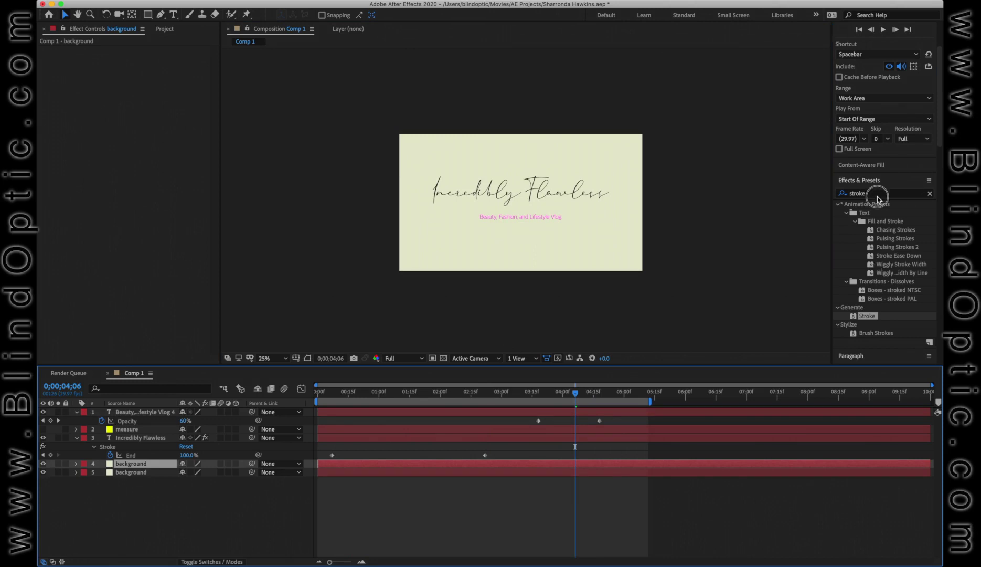
{"action": "type", "text": "fill"}
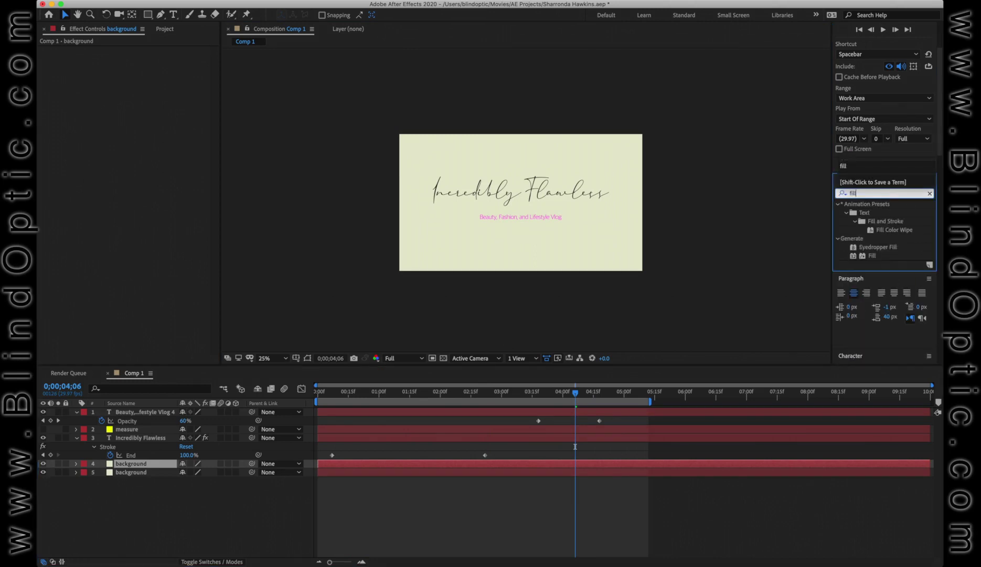
{"action": "double_click", "coordinate": [873, 256]}
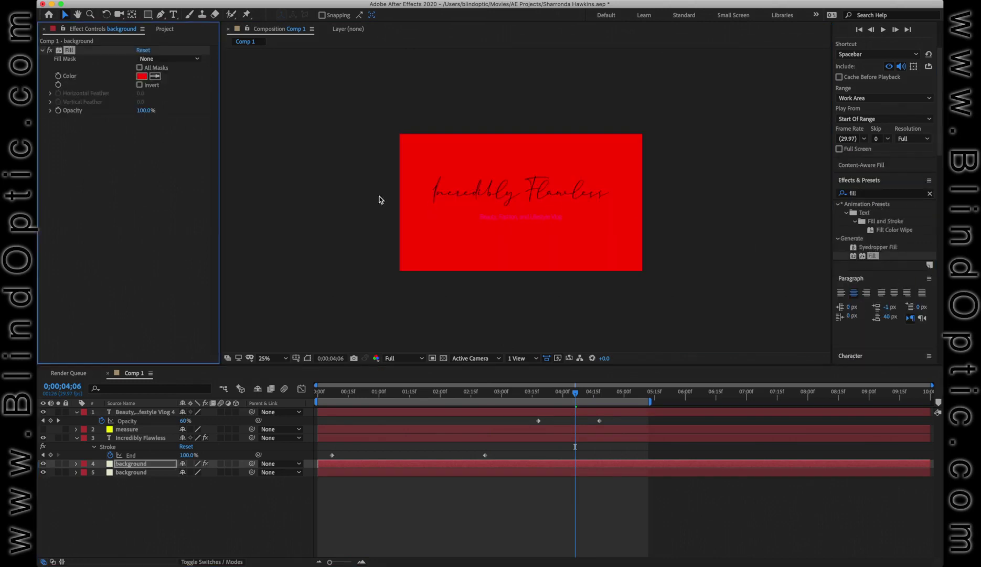
- Set the Fill effect's color on the duplicated background layer to a very pale pink
{"action": "left_click", "coordinate": [141, 76]}
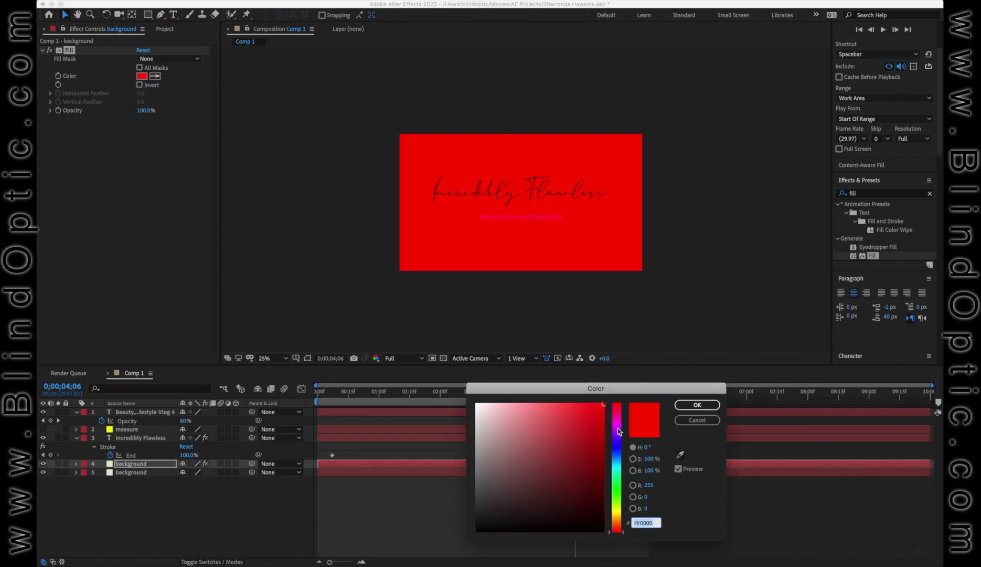
{"action": "left_click", "coordinate": [618, 431]}
{"action": "left_click_drag", "start_coordinate": [528, 436], "coordinate": [484, 405]}
{"action": "left_click", "coordinate": [708, 405]}
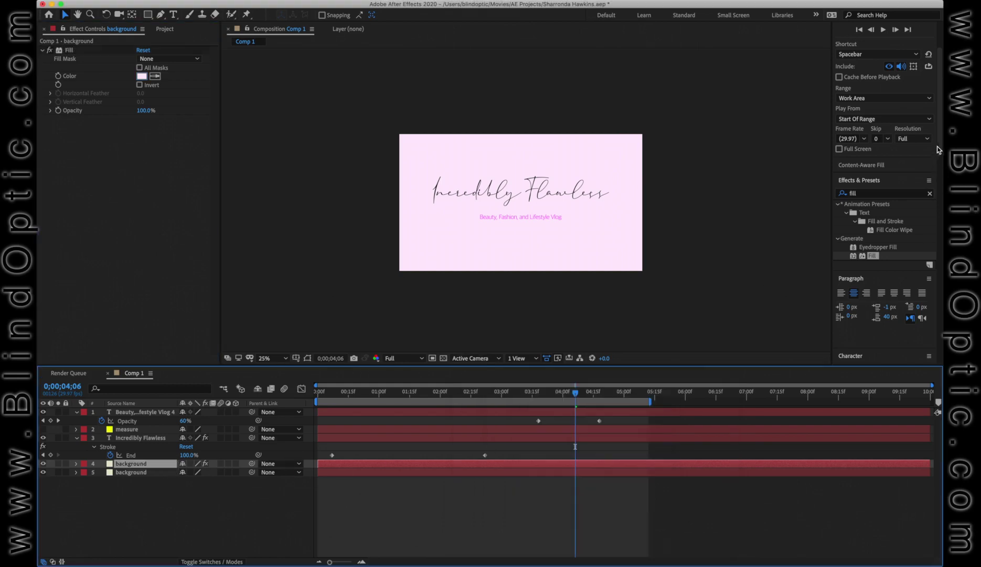
- Clear the effects search and expand the Backgrounds folder of the animation presets
{"action": "scroll", "coordinate": [939, 150], "scroll_direction": "down", "scroll_amount": 5}
{"action": "scroll", "coordinate": [939, 131], "scroll_direction": "up", "scroll_amount": 8}
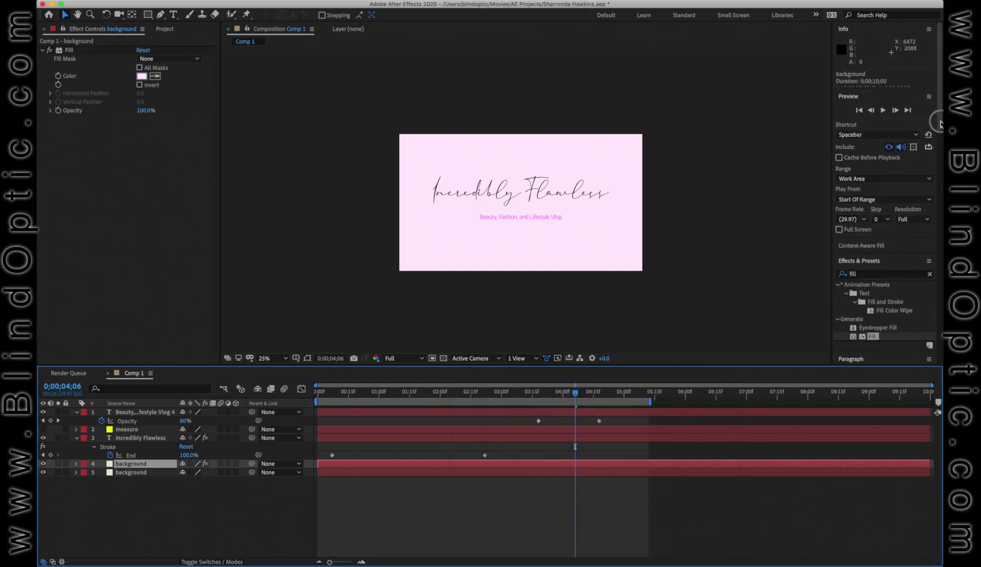
{"action": "scroll", "coordinate": [939, 116], "scroll_direction": "down", "scroll_amount": 2}
{"action": "left_click", "coordinate": [929, 196]}
{"action": "left_click", "coordinate": [838, 207]}
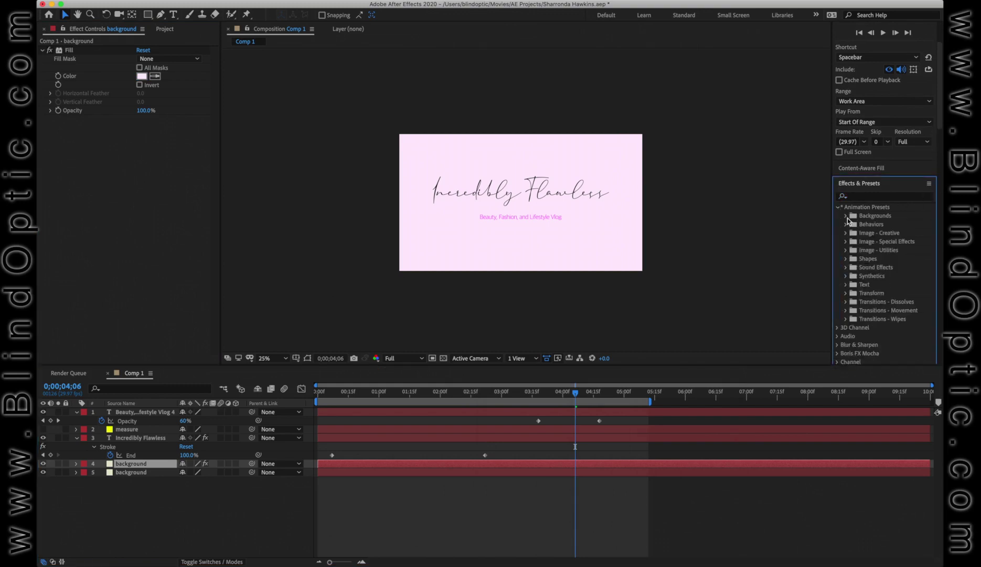
{"action": "left_click", "coordinate": [846, 216]}
- Try the Apparition background preset on the duplicated background layer, undo it, and apply the Blocks preset instead
{"action": "double_click", "coordinate": [875, 224]}
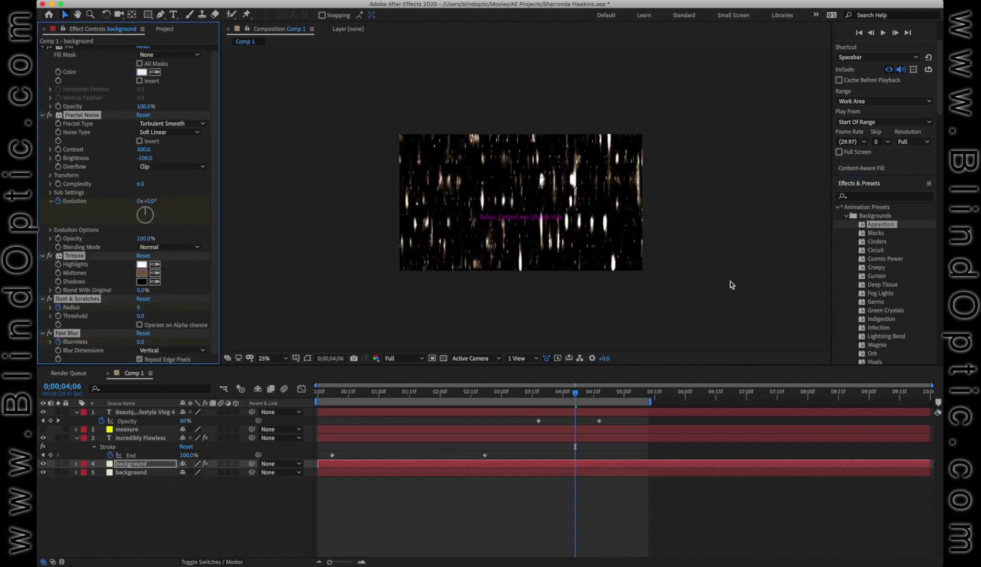
{"action": "key", "text": "super+z"}
{"action": "double_click", "coordinate": [874, 233]}
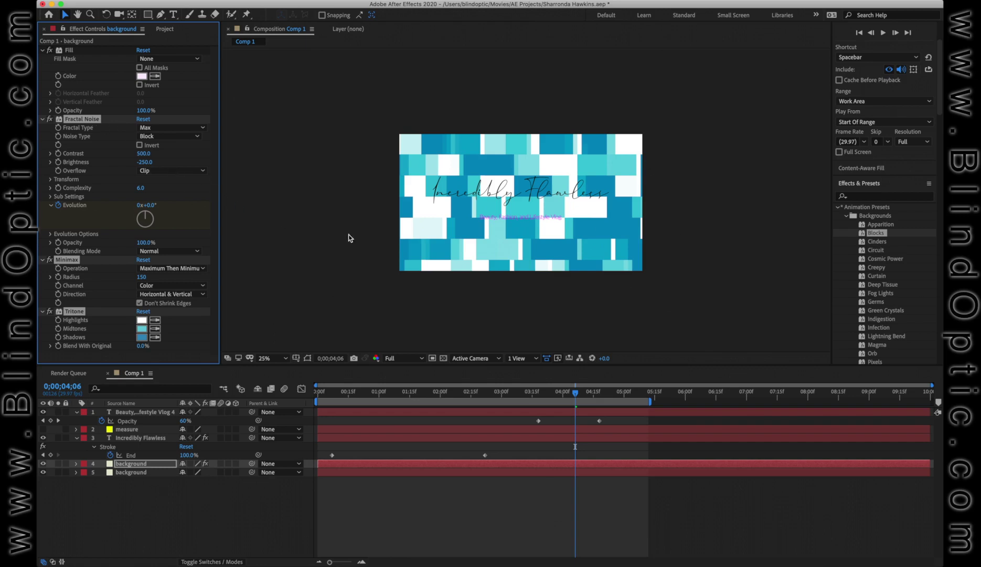
- Lower the opacity of the duplicated background layer to 7% and save the project
{"action": "key", "text": "t"}
{"action": "left_click_drag", "start_coordinate": [185, 473], "coordinate": [149, 481]}
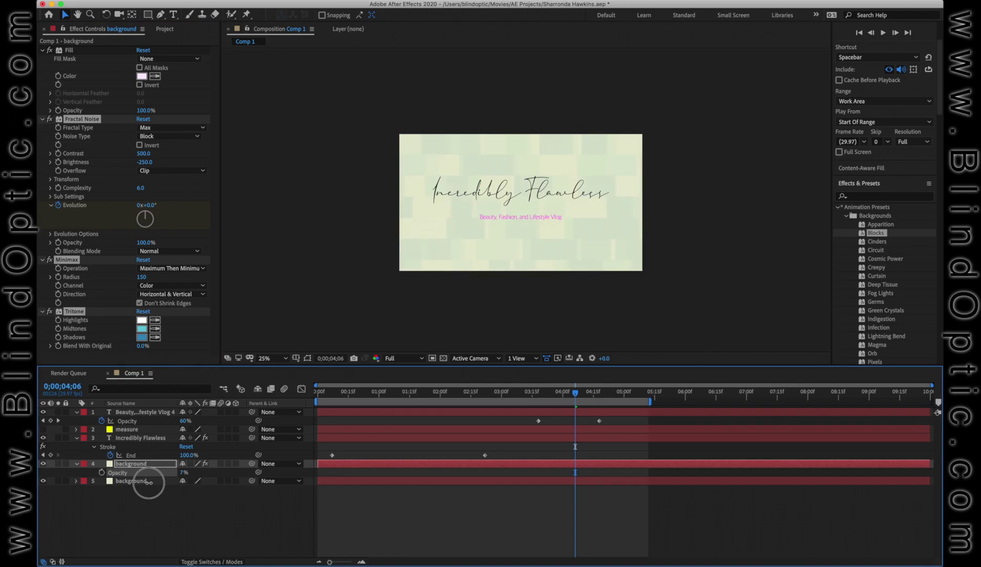
{"action": "key", "text": "super+s"}
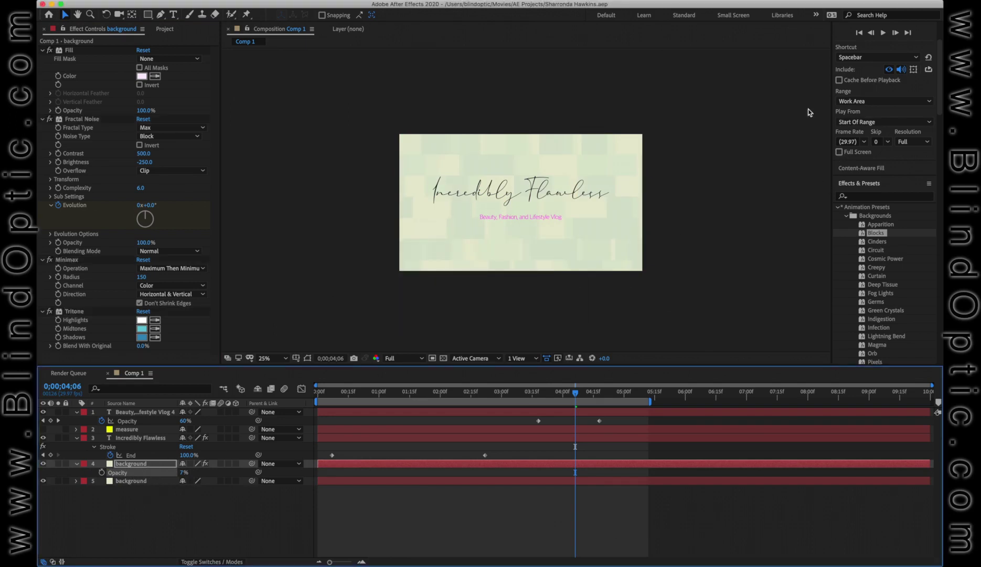
- Shift the Blocks layer's Fractal Noise keyframes to start at the composition's beginning and move the end keyframes to about 9 seconds
{"action": "key", "text": "u"}
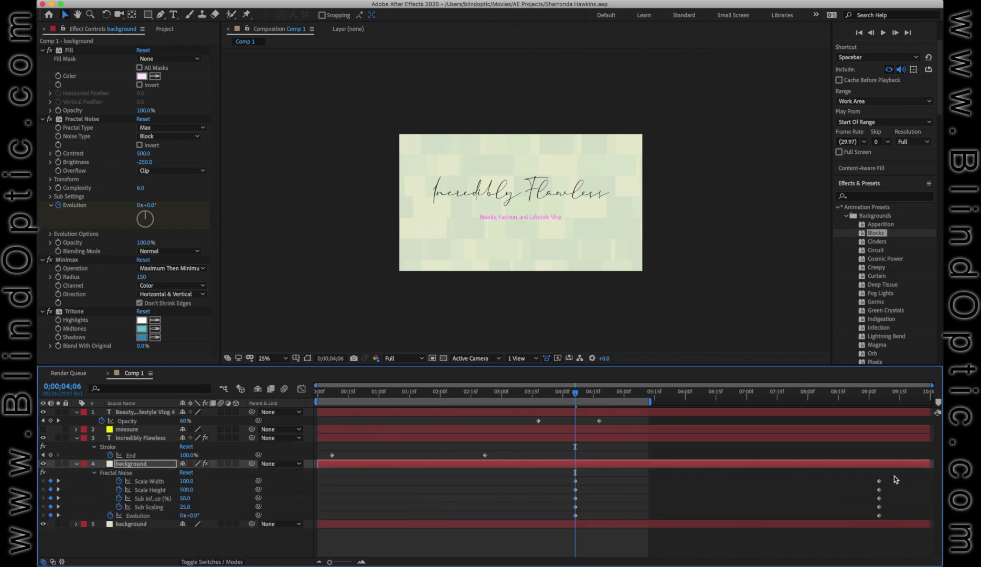
{"action": "left_click_drag", "start_coordinate": [902, 473], "coordinate": [318, 515]}
{"action": "left_click_drag", "start_coordinate": [708, 475], "coordinate": [865, 519]}
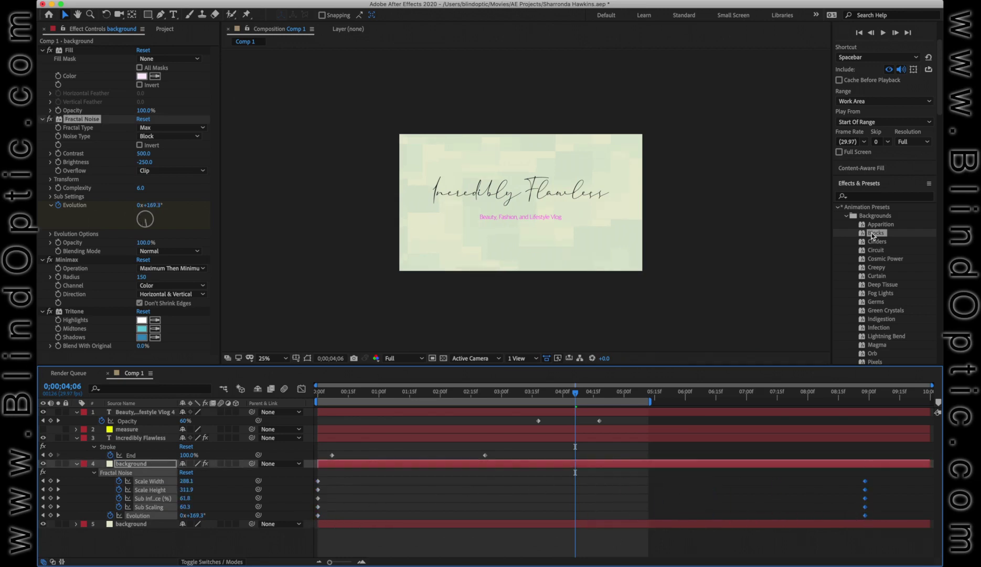
- Set the preview resolution to Third and the frame skip to 1, and play back the composition
{"action": "left_click", "coordinate": [884, 33]}
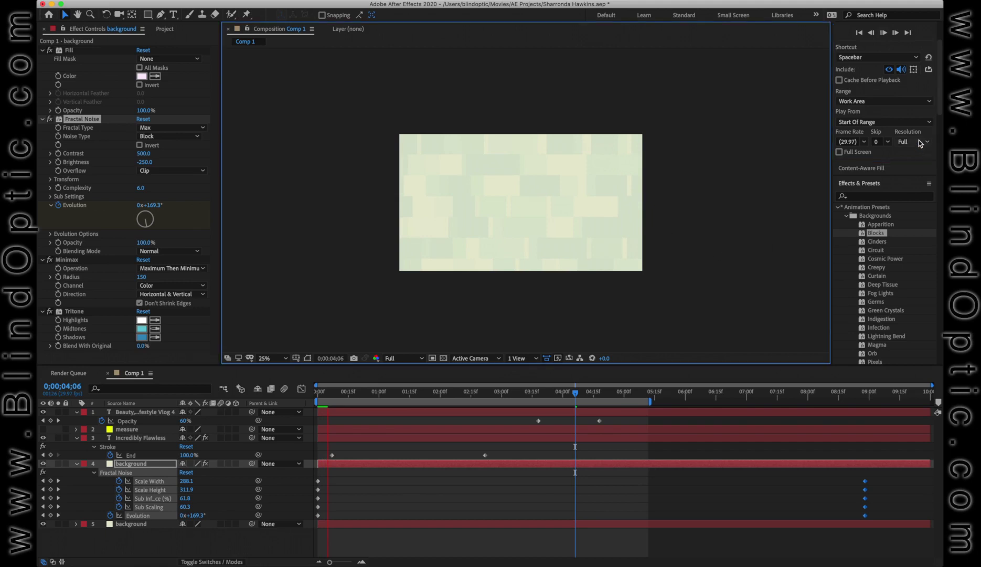
{"action": "left_click", "coordinate": [918, 142]}
{"action": "left_click", "coordinate": [911, 188]}
{"action": "left_click", "coordinate": [887, 142]}
{"action": "left_click", "coordinate": [890, 153]}
{"action": "left_click", "coordinate": [884, 33]}
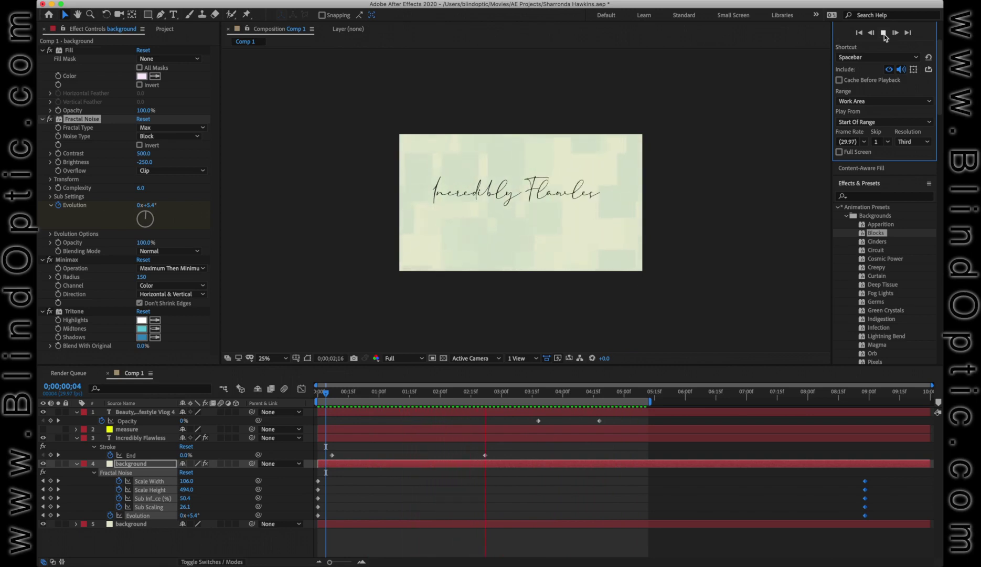
{"action": "left_click", "coordinate": [508, 164]}
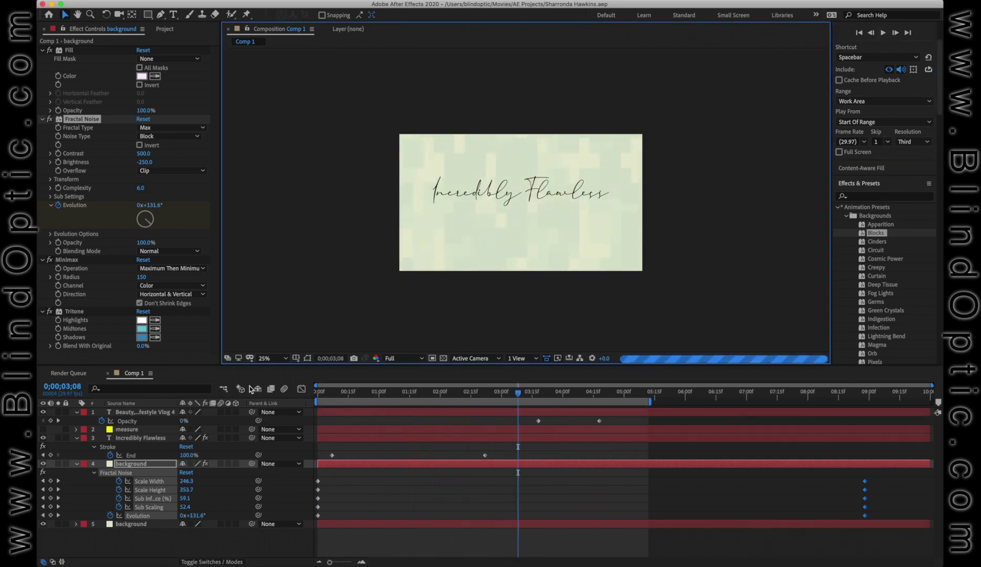
- Duplicate the Blocks background layer and delete the Fractal Noise, Minimax and Tritone effects from the copy
{"action": "left_click", "coordinate": [134, 464]}
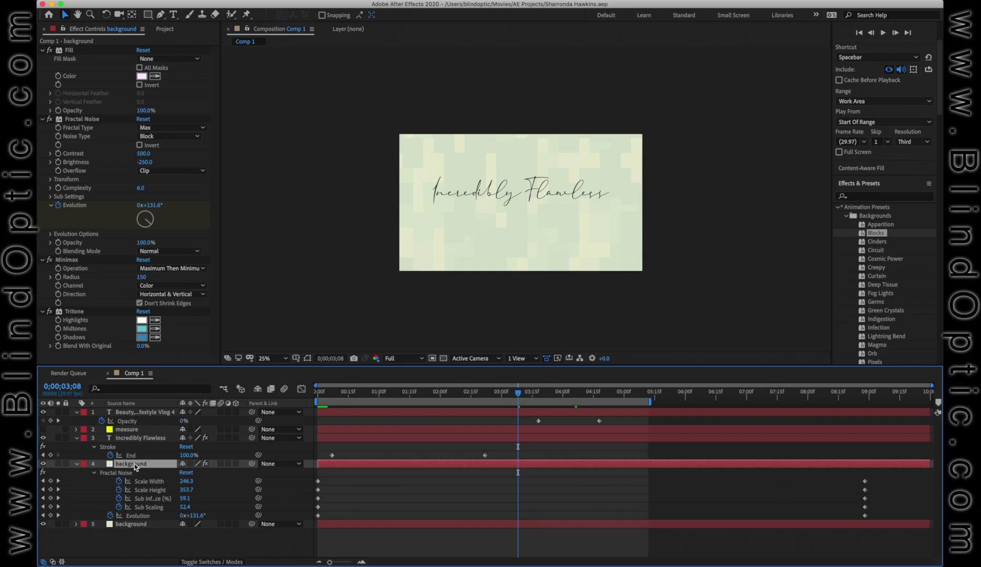
{"action": "key", "text": "super+d"}
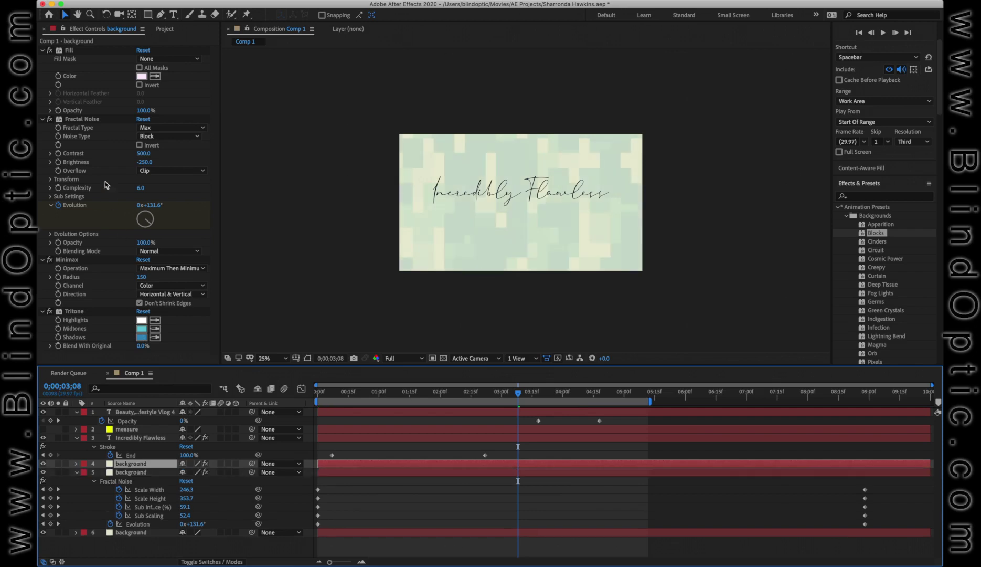
{"action": "left_click", "coordinate": [81, 119]}
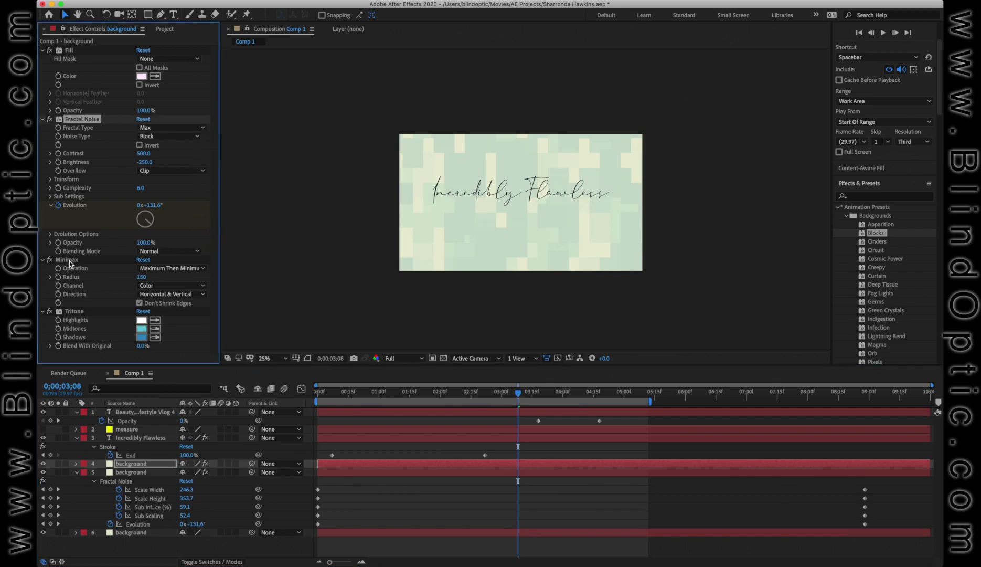
{"action": "left_click", "coordinate": [72, 312], "text": "shift"}
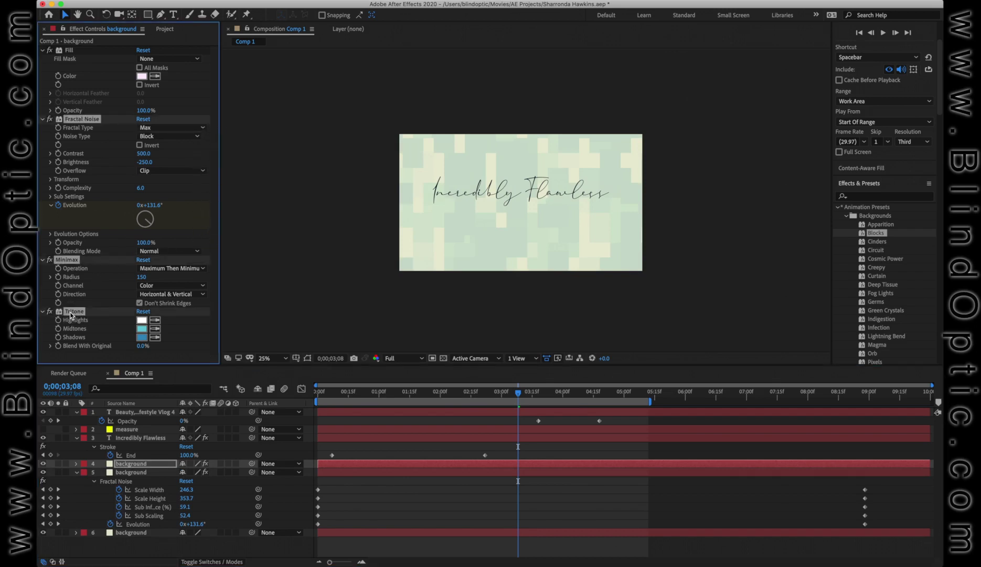
{"action": "key", "text": "Delete"}
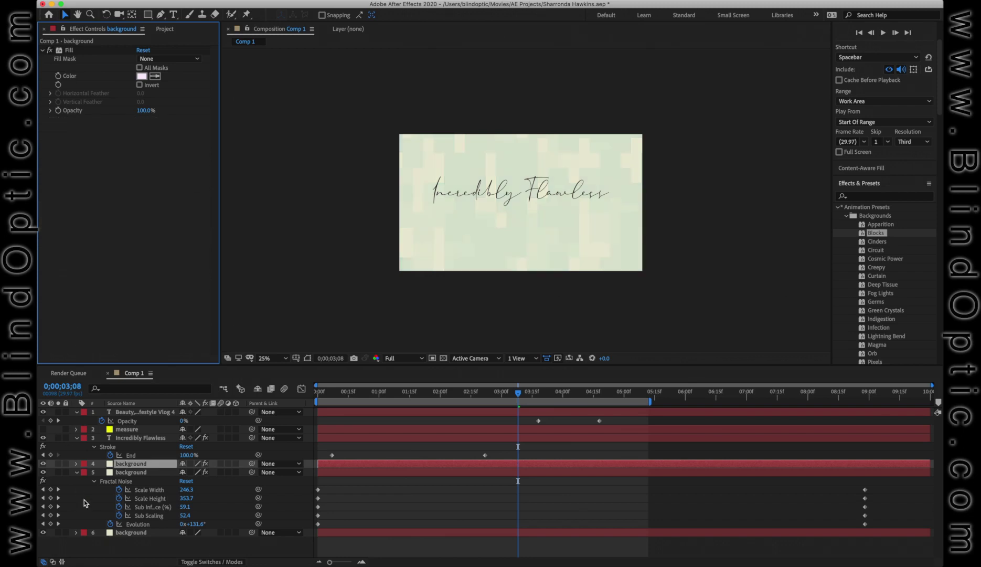
- Hide the Blocks background layer, apply the Cinders preset to the upper copy, and save the project
{"action": "left_click", "coordinate": [114, 472]}
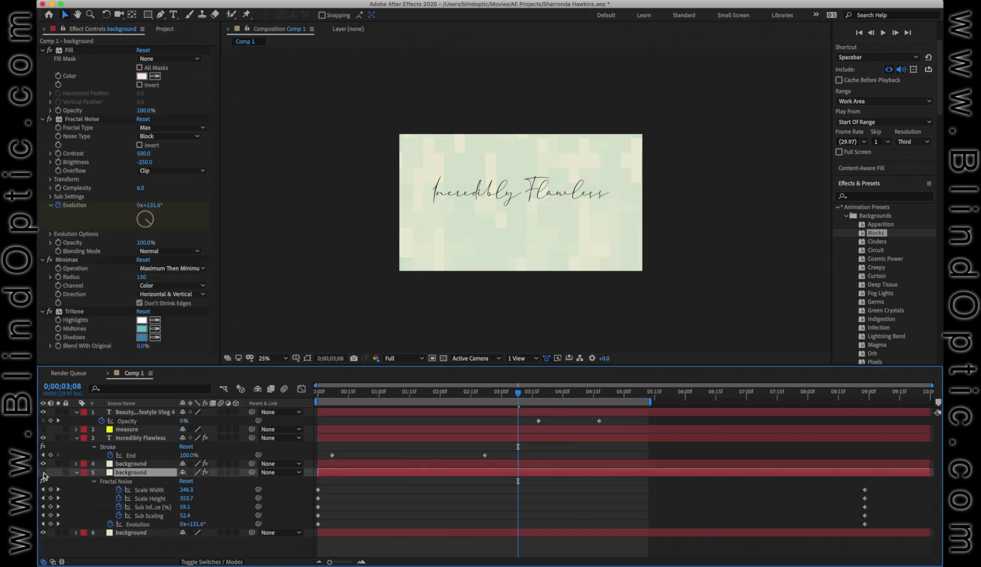
{"action": "key", "text": "super+s"}
{"action": "left_click", "coordinate": [125, 466]}
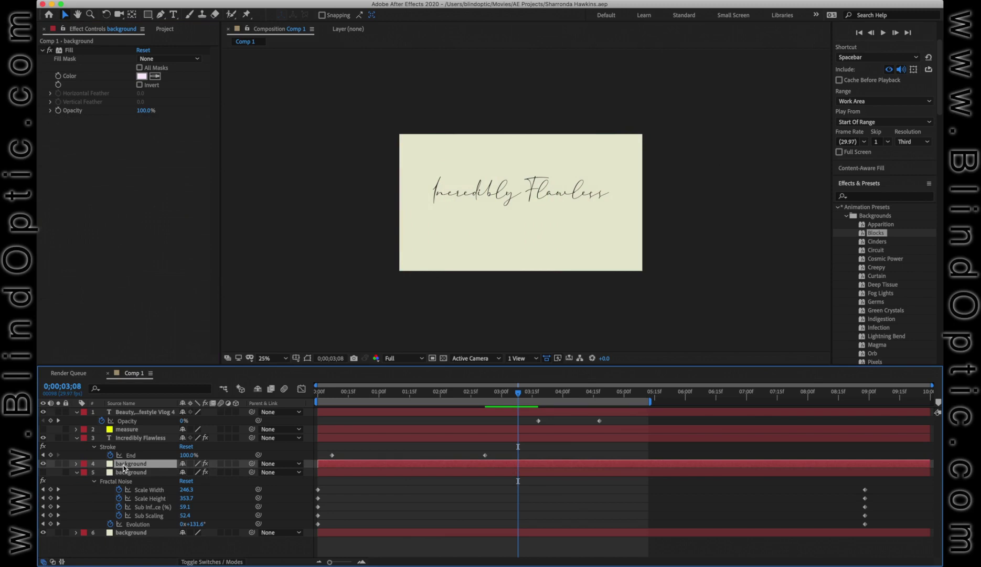
{"action": "double_click", "coordinate": [874, 243]}
{"action": "key", "text": "super+s"}
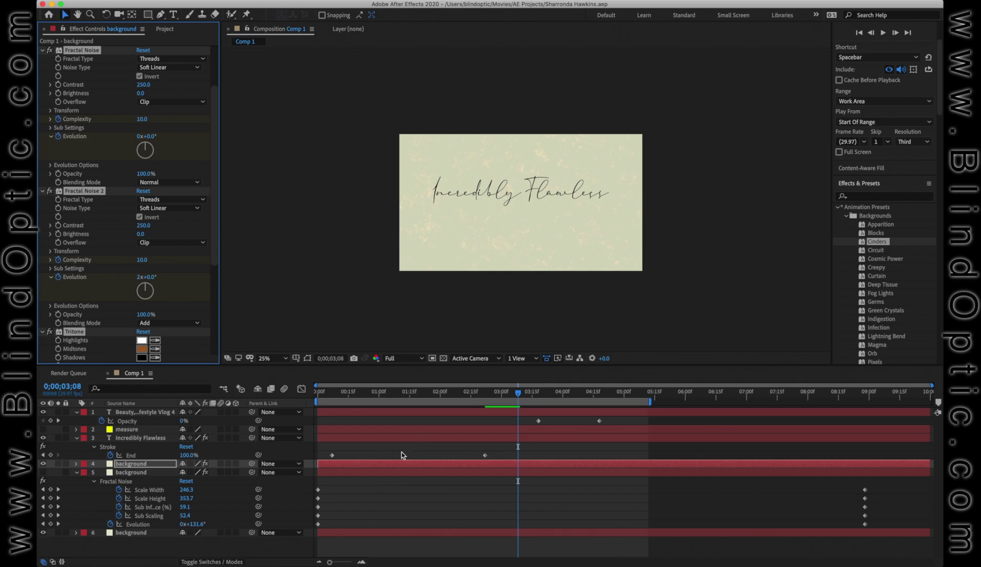
- Shift the Cinders keyframes to the composition's start, move the Evolution end keyframes to about 6.5 seconds, and preview the animation
{"action": "left_click", "coordinate": [77, 472]}
{"action": "key", "text": "u"}
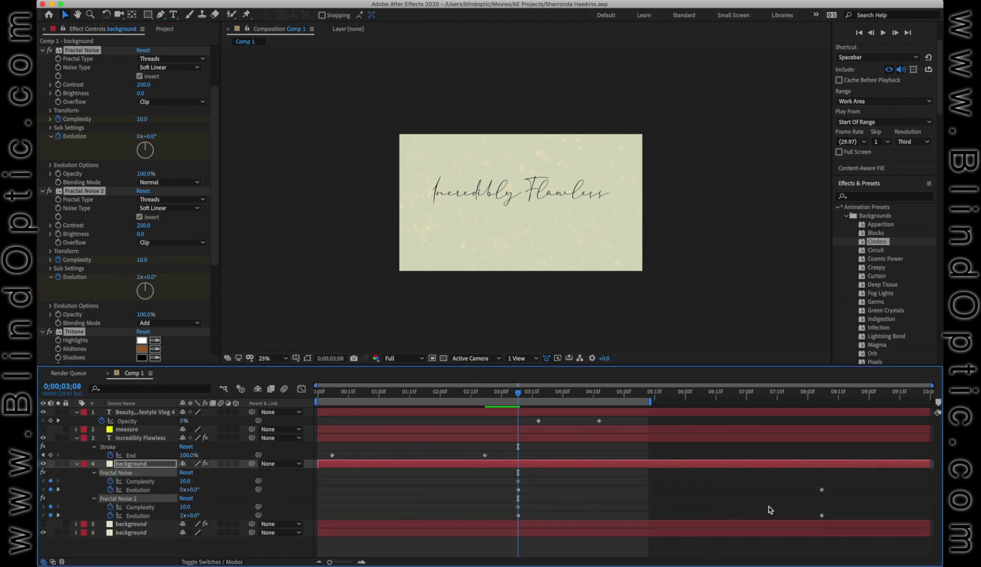
{"action": "left_click_drag", "start_coordinate": [859, 475], "coordinate": [318, 530]}
{"action": "left_click_drag", "start_coordinate": [687, 469], "coordinate": [724, 519]}
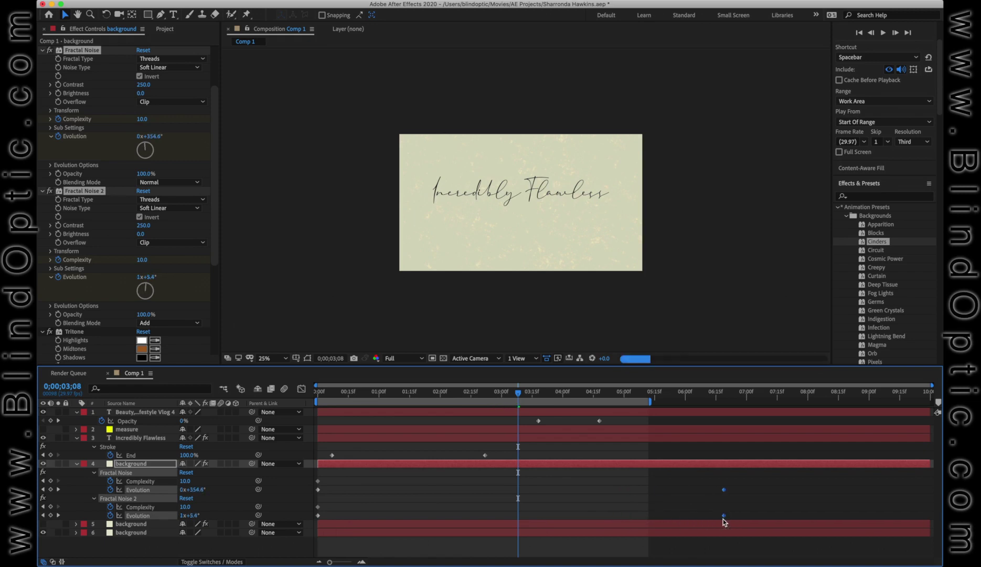
{"action": "left_click", "coordinate": [884, 33]}
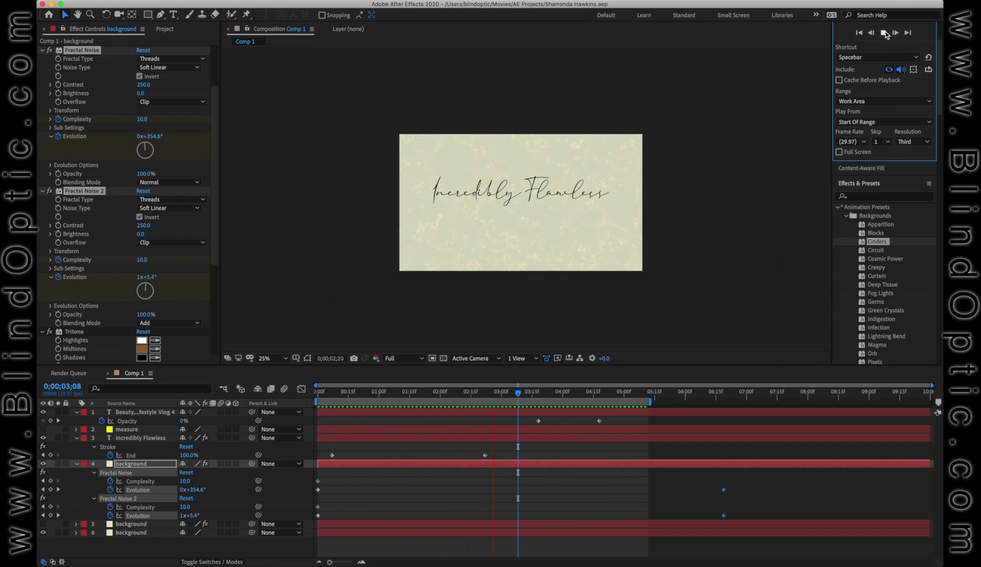
{"action": "left_click", "coordinate": [885, 33]}
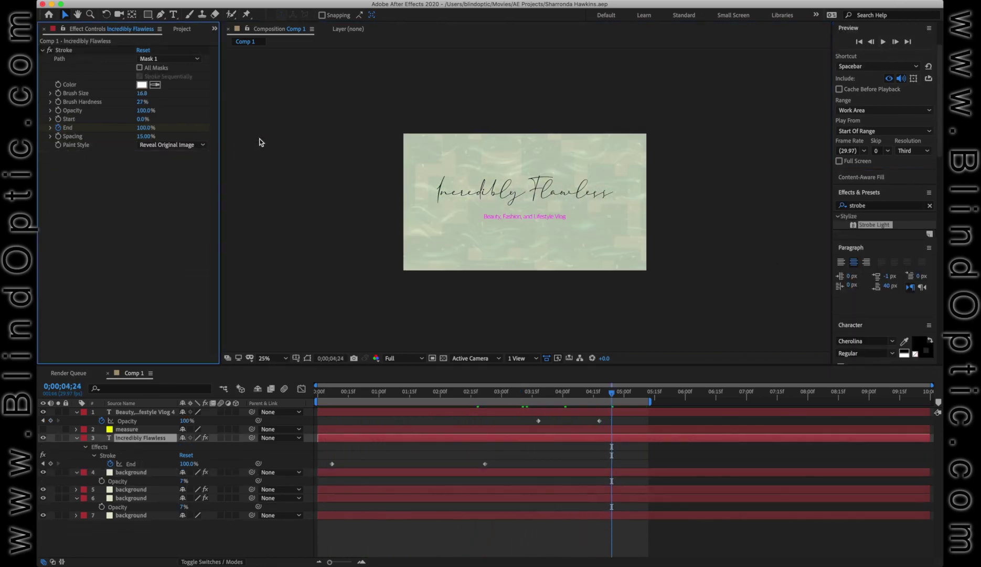
- Preview the composition with the layered background patterns at 50% and 25% magnification
{"action": "key", "text": "period"}
{"action": "left_click", "coordinate": [886, 42]}
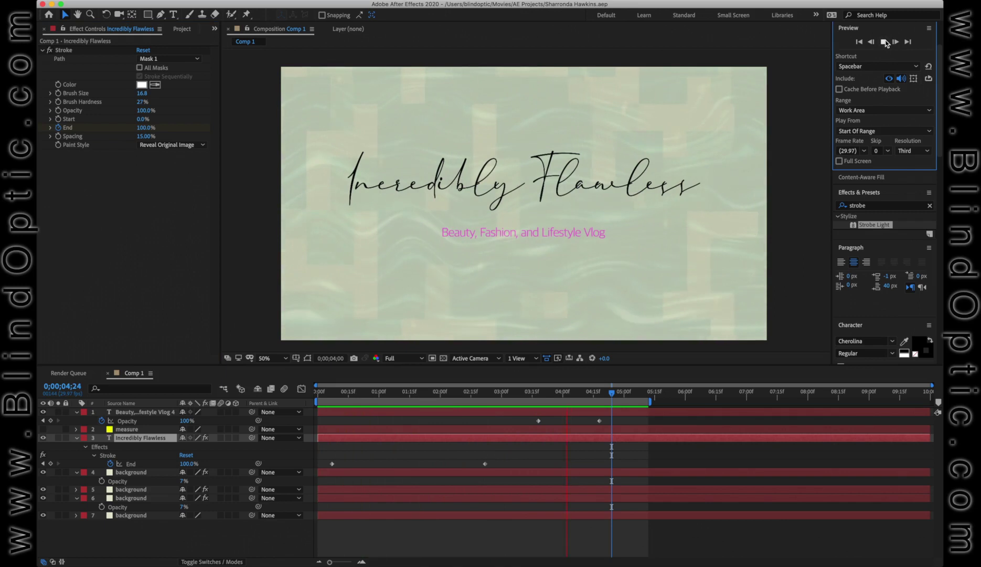
{"action": "key", "text": "comma"}
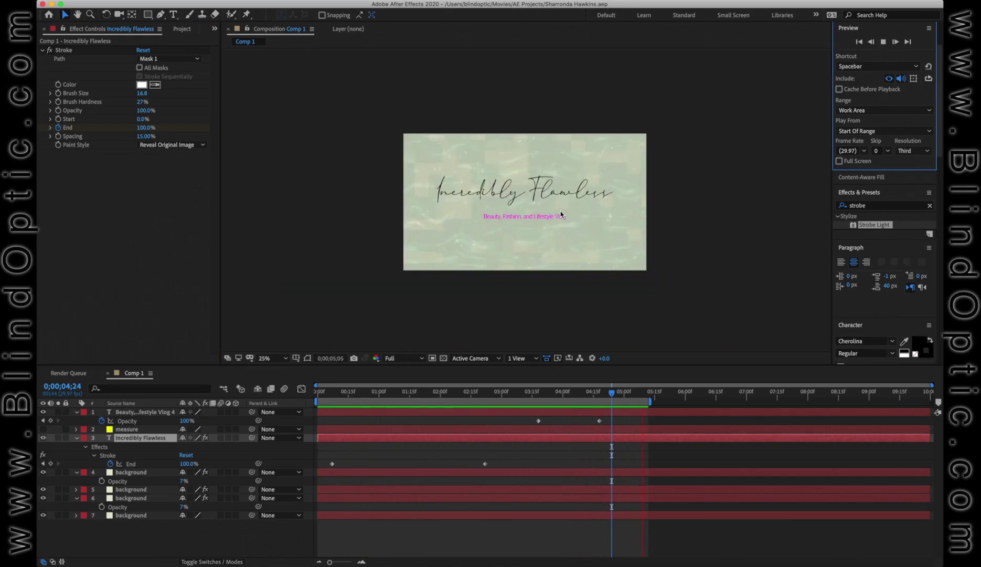
{"action": "left_click", "coordinate": [684, 166]}
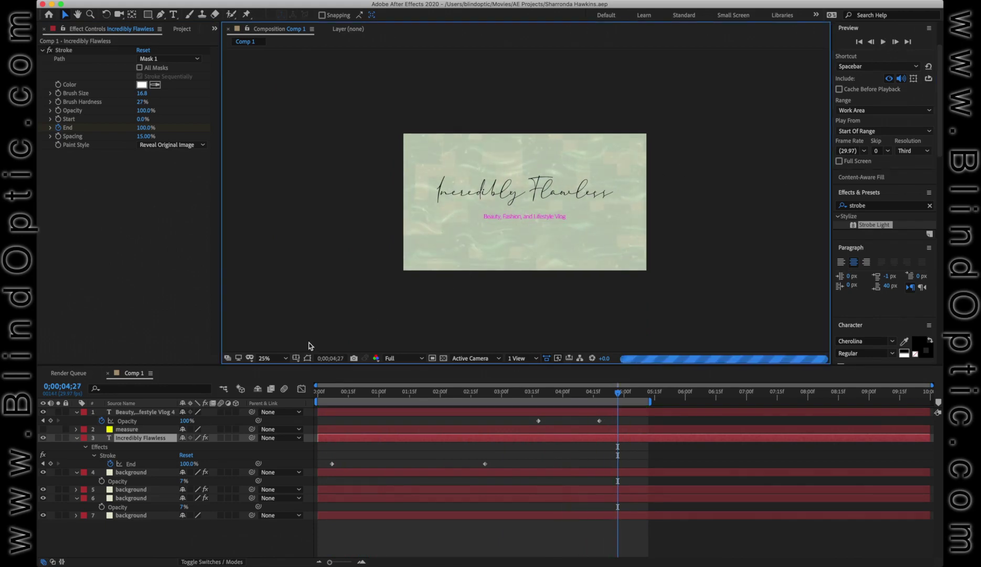
- Add an adjustment layer above the tagline text layer and apply the Stylize Glow effect to it
{"action": "left_click", "coordinate": [142, 412]}
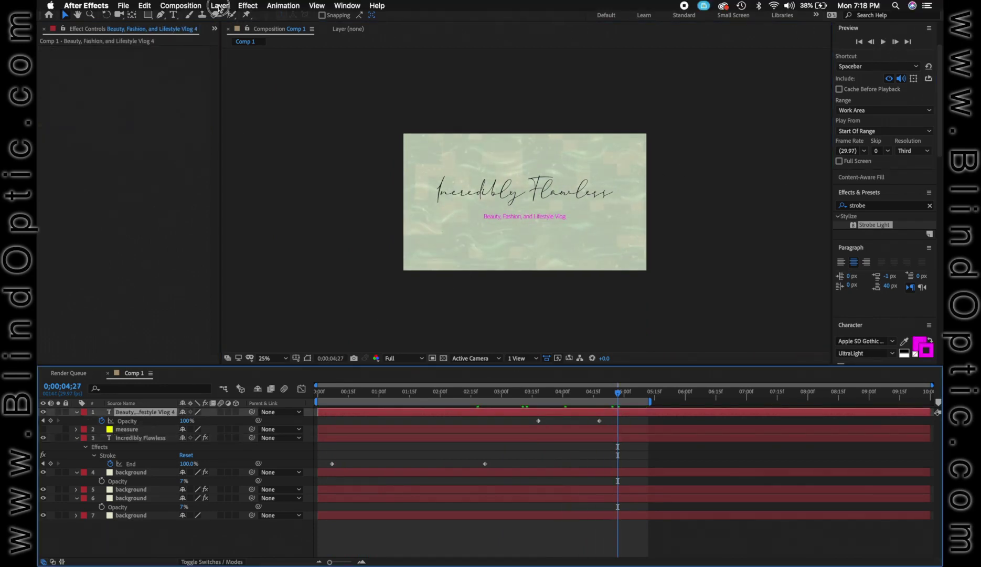
{"action": "left_click", "coordinate": [220, 5]}
{"action": "mouse_move", "coordinate": [260, 18]}
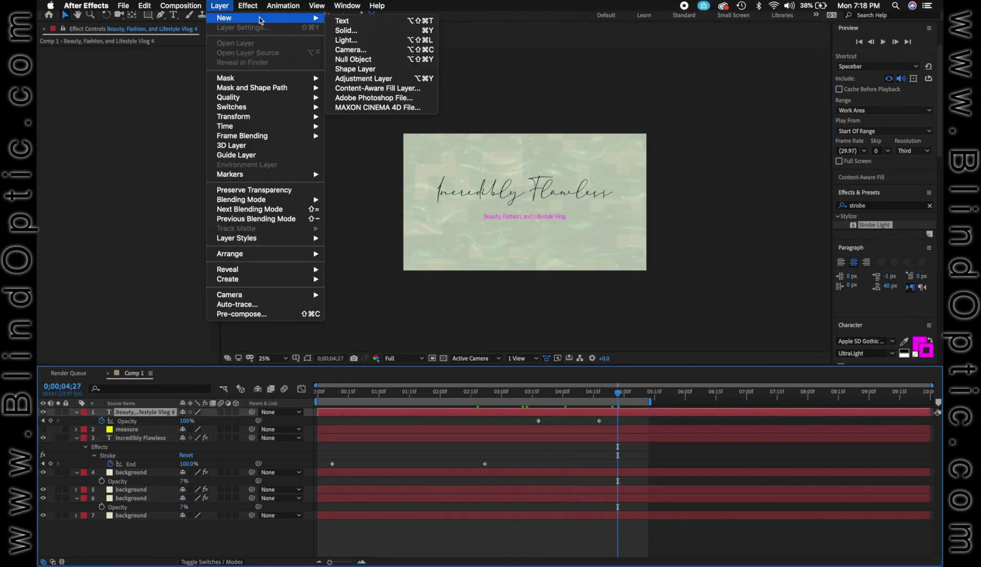
{"action": "left_click", "coordinate": [336, 79]}
{"action": "left_click", "coordinate": [903, 208]}
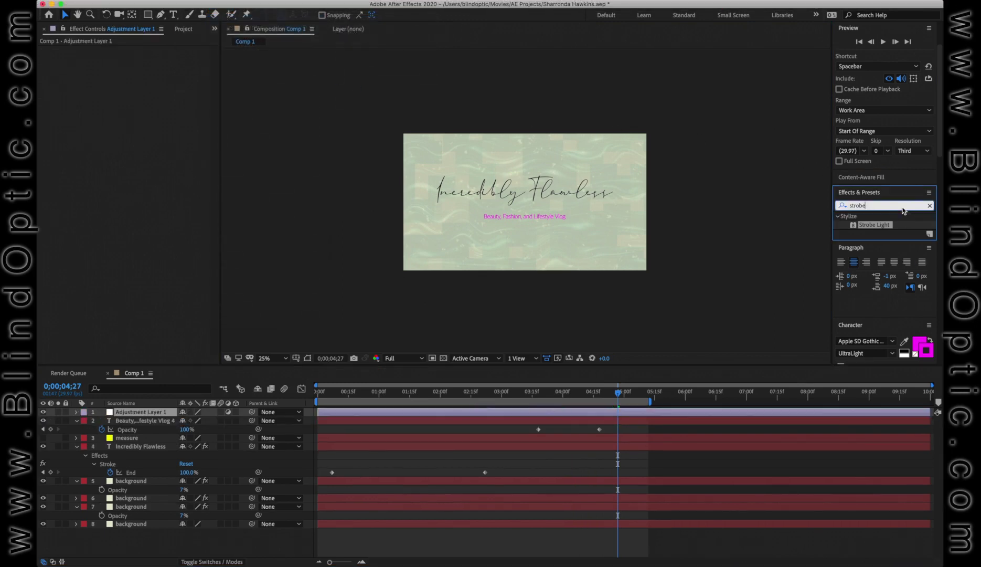
{"action": "type", "text": "glow"}
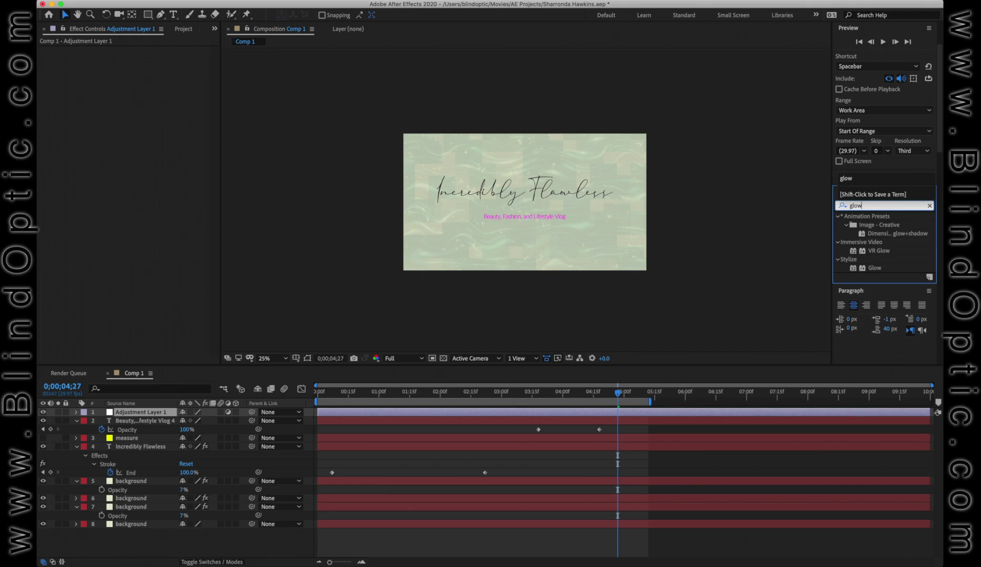
{"action": "double_click", "coordinate": [875, 268]}
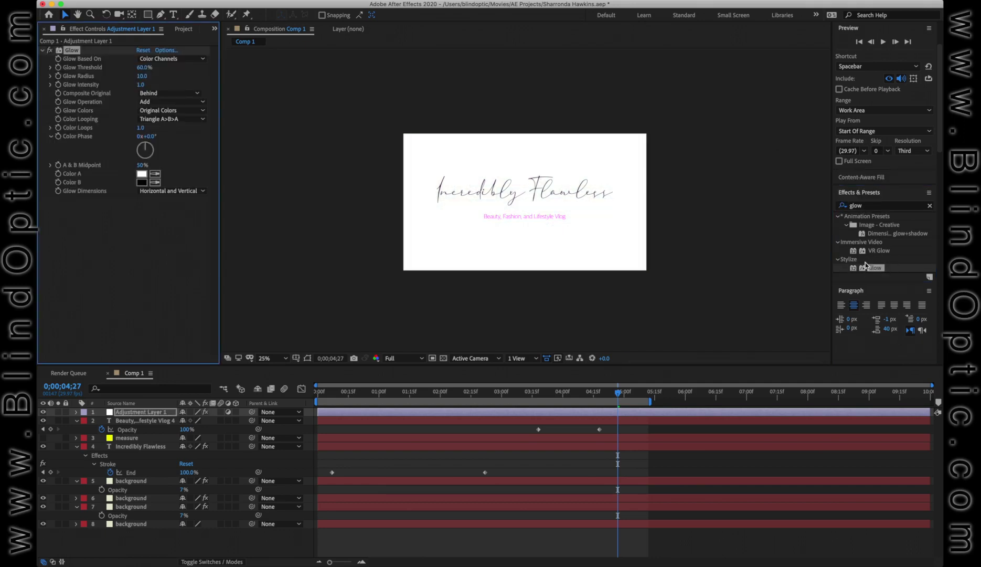
- Set the Glow Threshold on the adjustment layer to 91% and save the project
{"action": "left_click_drag", "start_coordinate": [142, 78], "coordinate": [278, 85]}
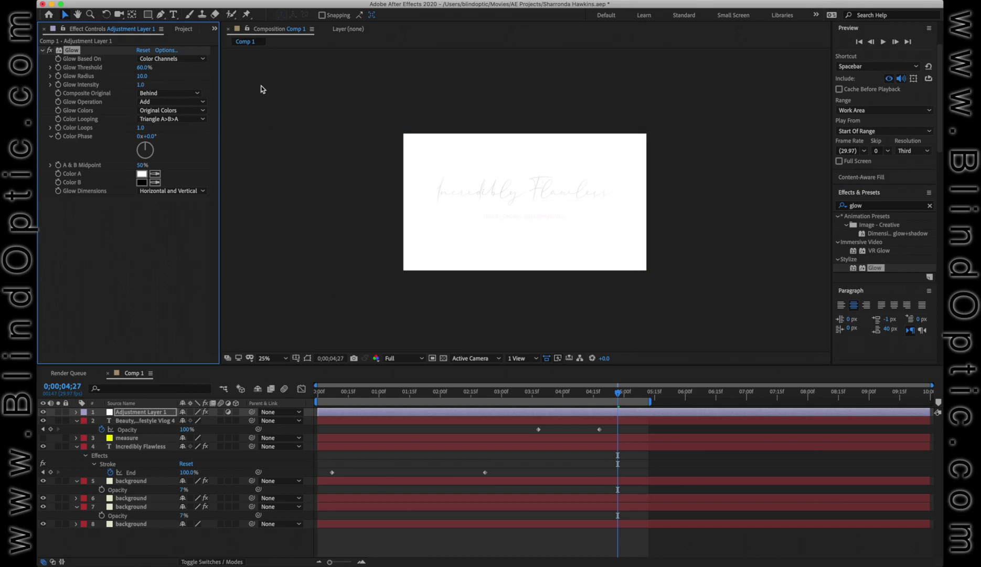
{"action": "mouse_move", "coordinate": [151, 72]}
{"action": "left_mouse_down"}
{"action": "mouse_move", "coordinate": [256, 74]}
{"action": "mouse_move", "coordinate": [221, 78]}
{"action": "mouse_move", "coordinate": [247, 76]}
{"action": "left_mouse_up"}
{"action": "left_click", "coordinate": [52, 50]}
{"action": "left_click", "coordinate": [52, 51]}
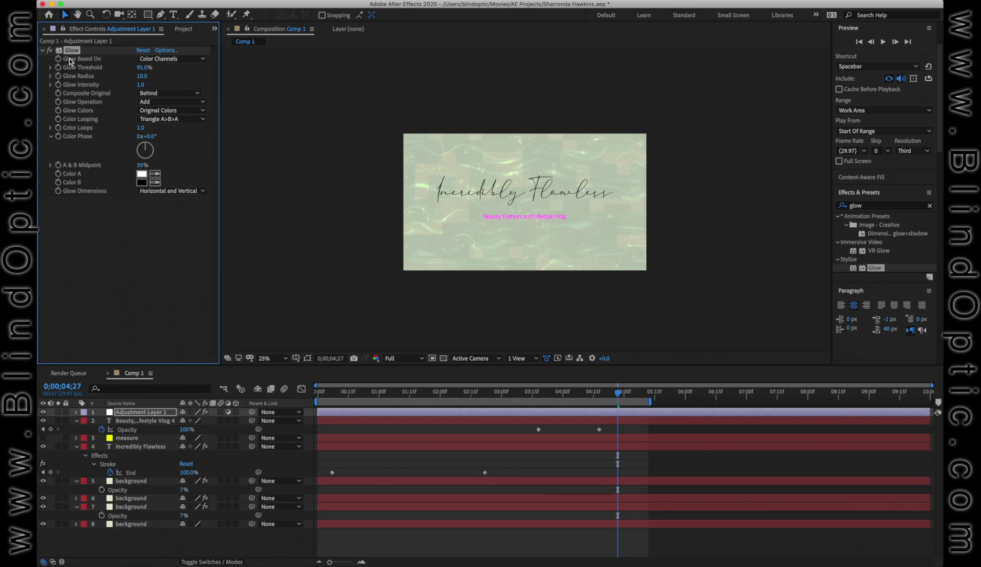
{"action": "left_click_drag", "start_coordinate": [141, 85], "coordinate": [114, 92]}
{"action": "key", "text": "super+s"}
- Preview the glow and toggle the Blocks background layer's visibility to compare its contribution
{"action": "left_click", "coordinate": [883, 43]}
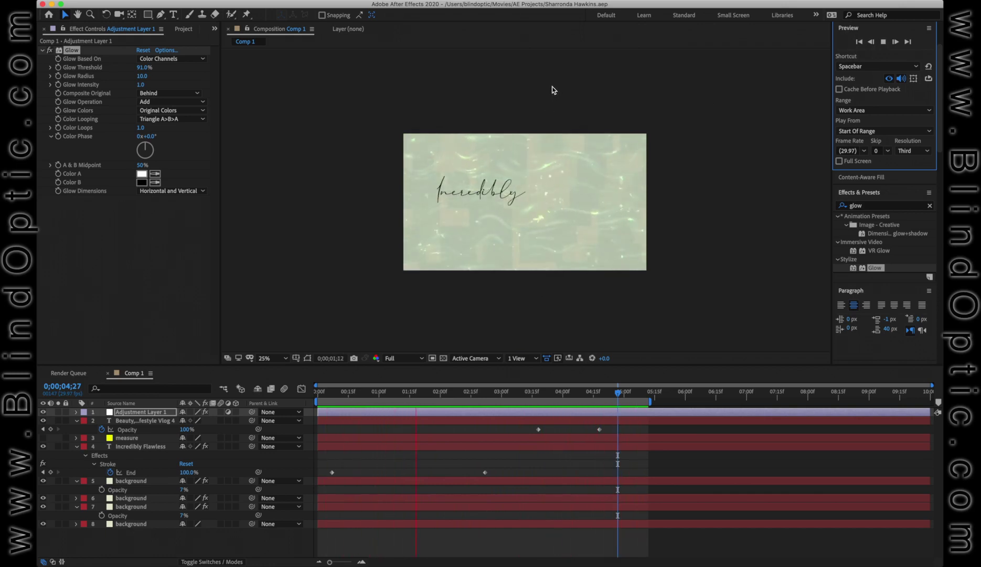
{"action": "key", "text": "space"}
{"action": "left_click", "coordinate": [108, 508]}
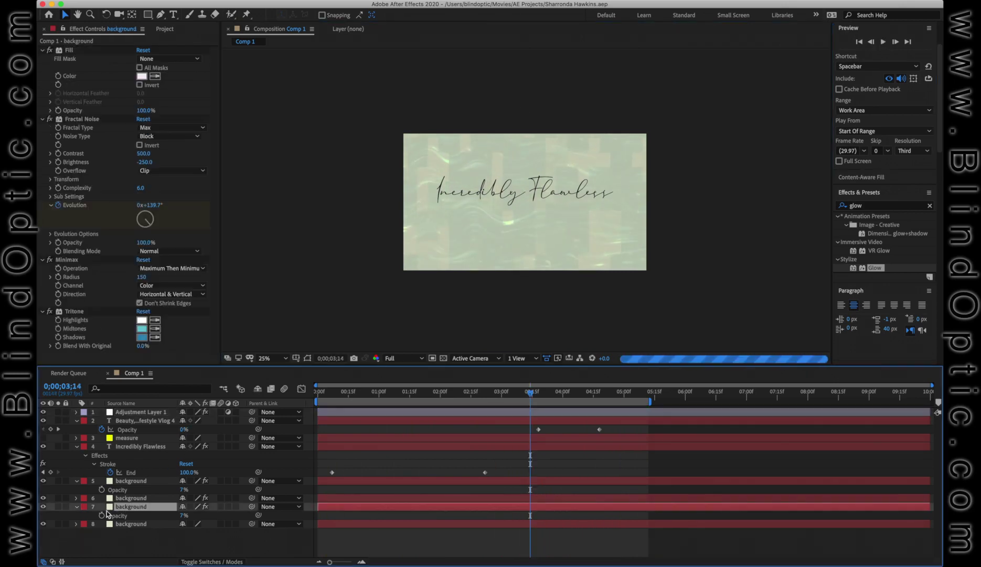
{"action": "left_click", "coordinate": [43, 507]}
{"action": "left_click", "coordinate": [43, 507]}
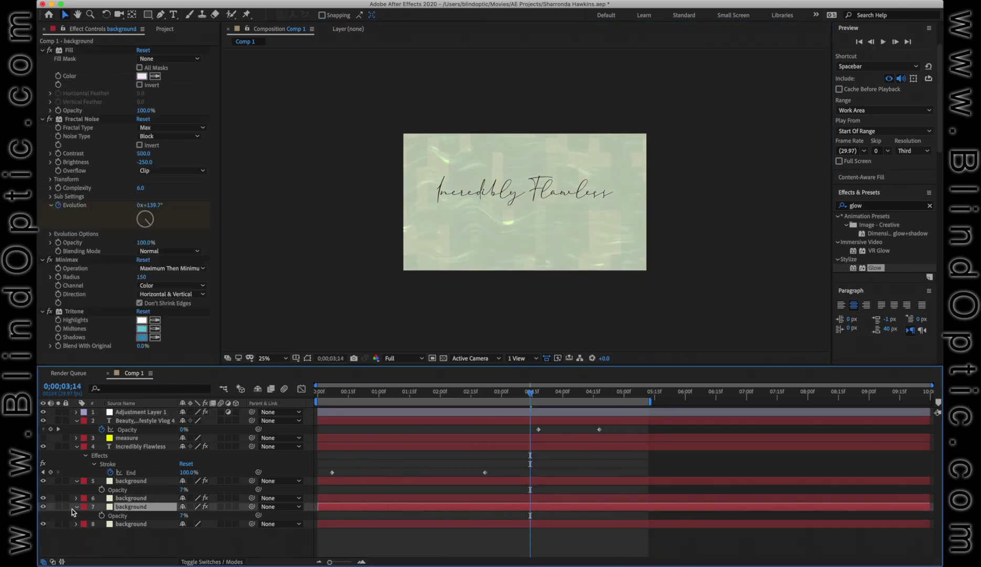
- Lower the Blocks background layer's opacity to 6% and preview the animation
{"action": "left_click", "coordinate": [184, 516]}
{"action": "key", "text": "Return"}
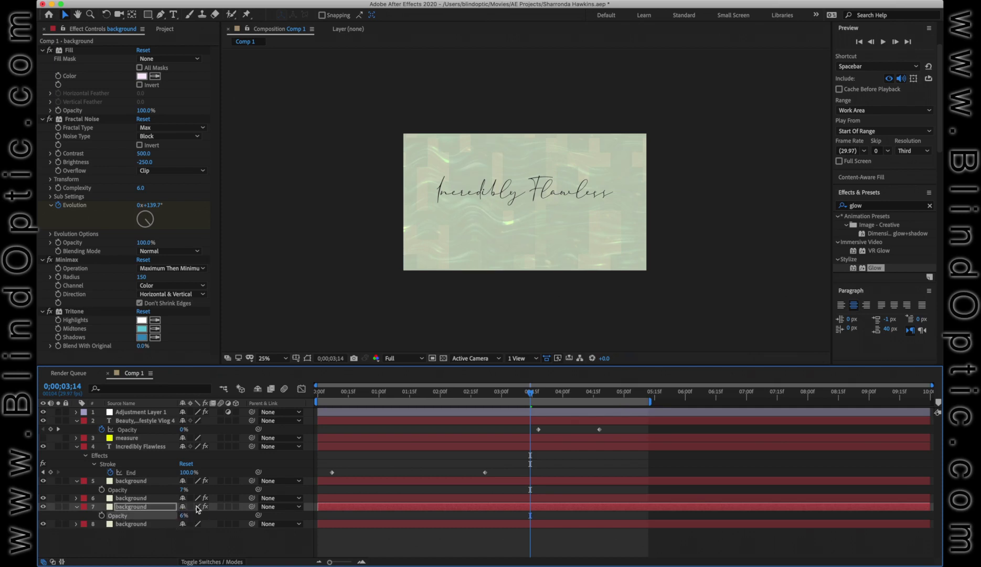
{"action": "left_click", "coordinate": [883, 42]}
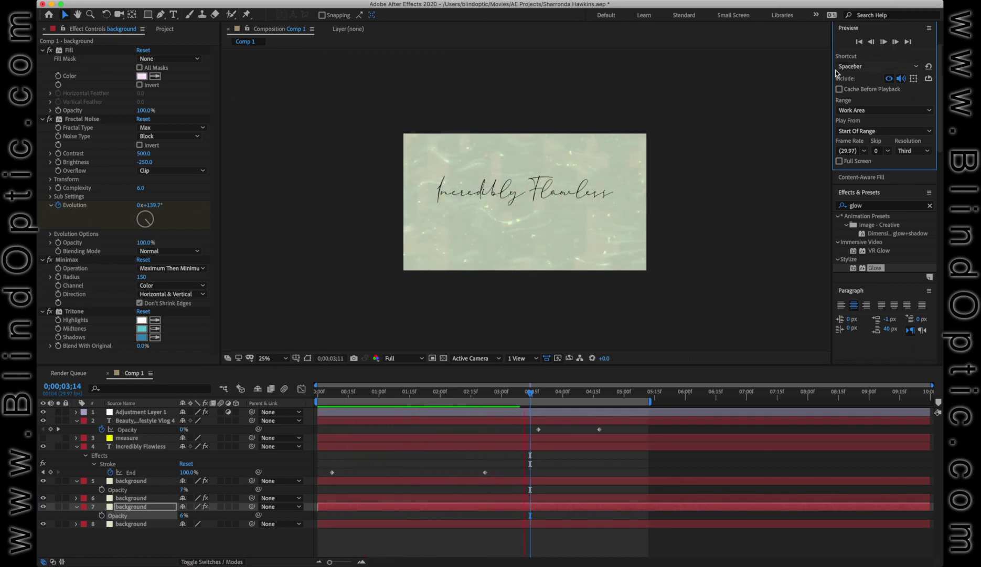
{"action": "left_click", "coordinate": [455, 328]}
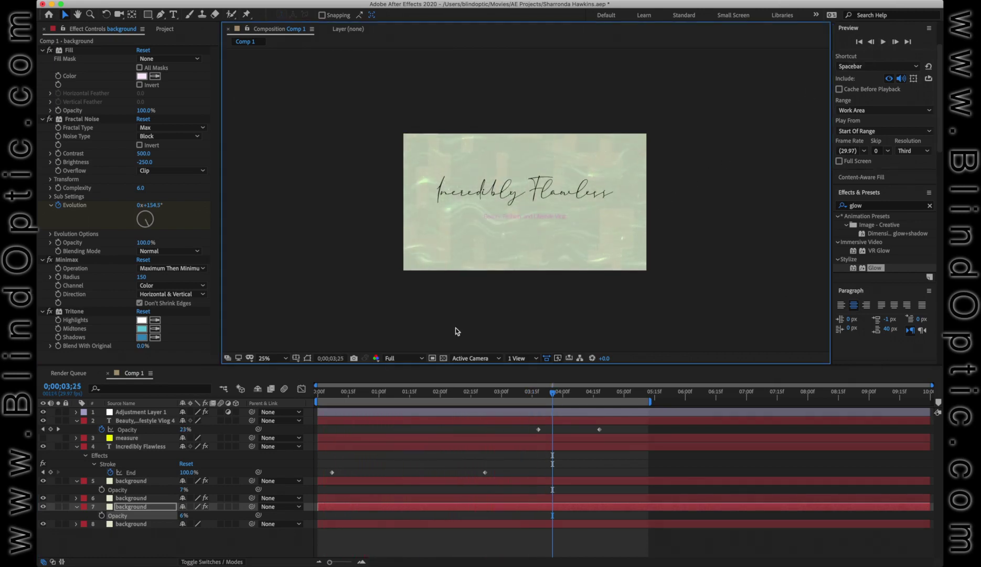
- Find the Gaussian Blur effect and apply it to the Blocks background layer
{"action": "left_click", "coordinate": [125, 510]}
{"action": "left_click", "coordinate": [871, 208]}
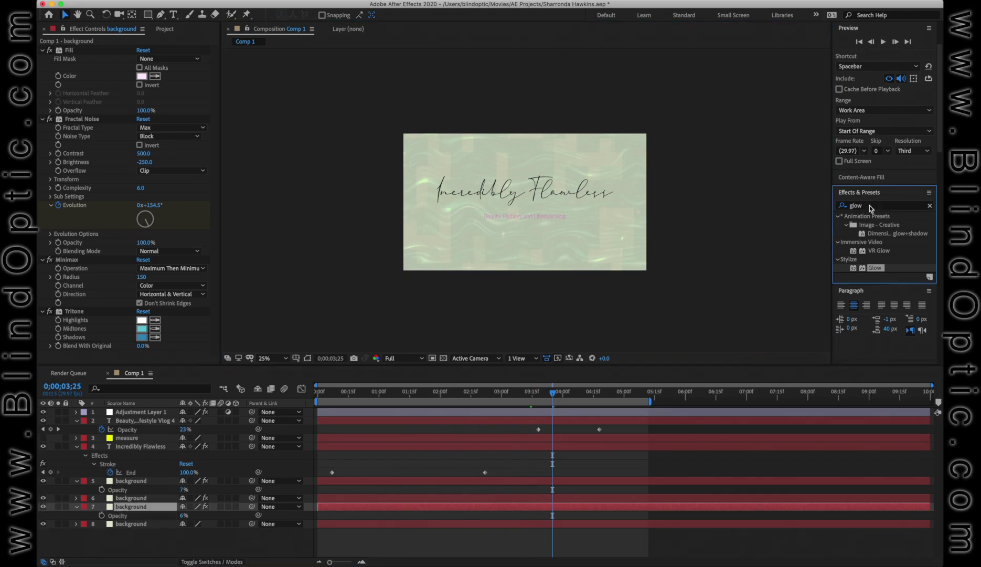
{"action": "type", "text": "gauss"}
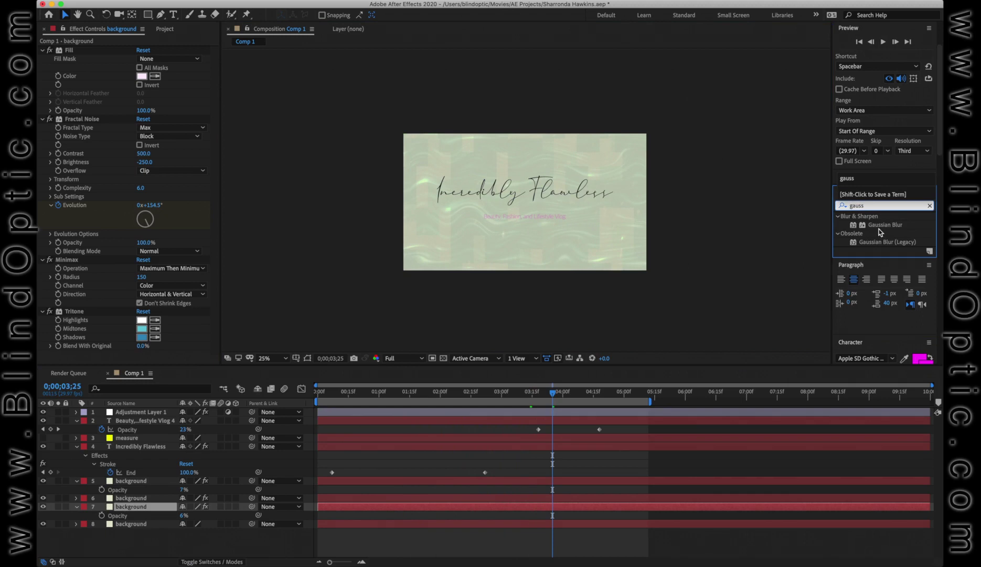
{"action": "double_click", "coordinate": [885, 225]}
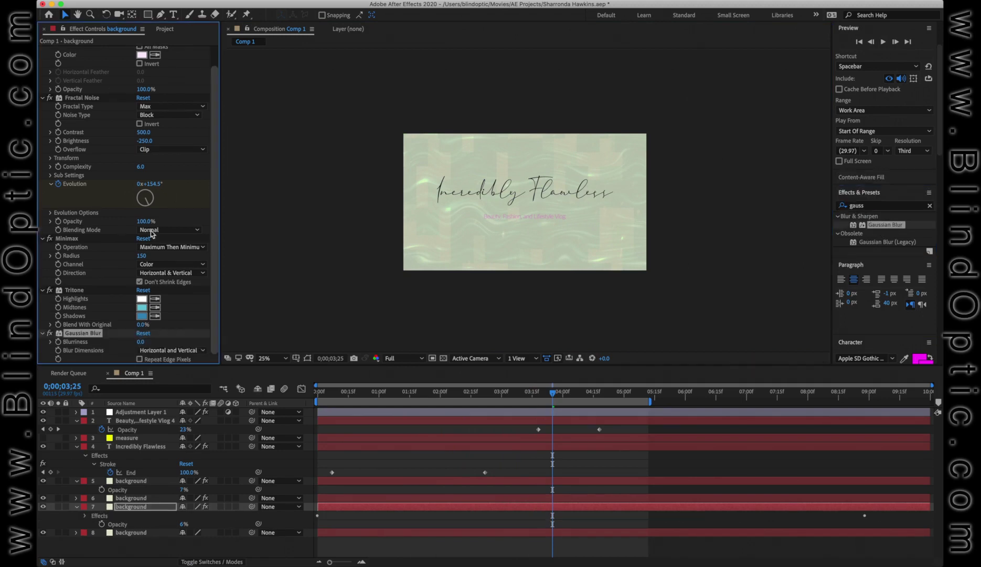
- Enable Repeat Edge Pixels for the Gaussian Blur, set its Blurriness to 82.5, and preview the animation
{"action": "left_click", "coordinate": [139, 359]}
{"action": "left_click_drag", "start_coordinate": [141, 344], "coordinate": [549, 332]}
{"action": "left_click", "coordinate": [883, 44]}
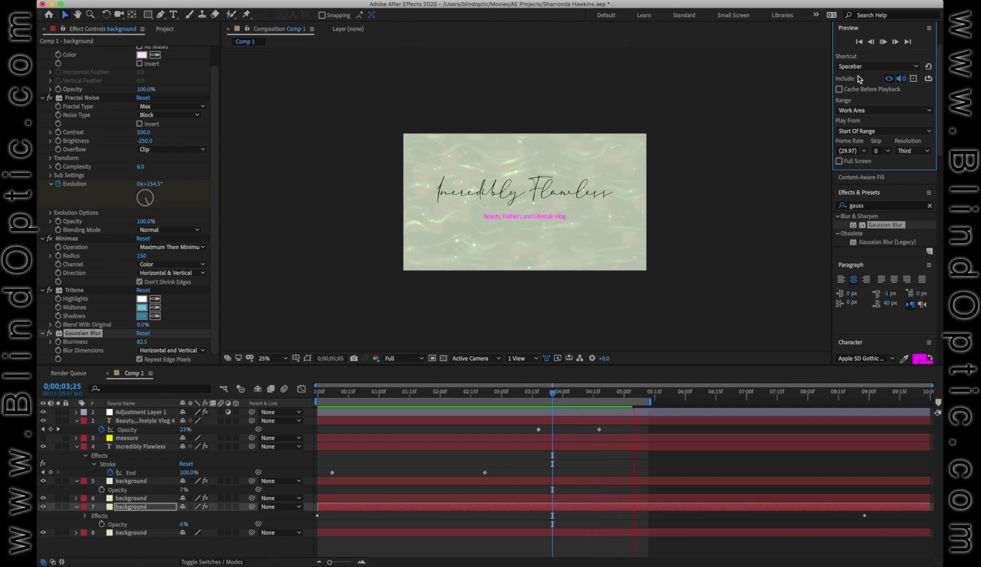
{"action": "key", "text": "space"}
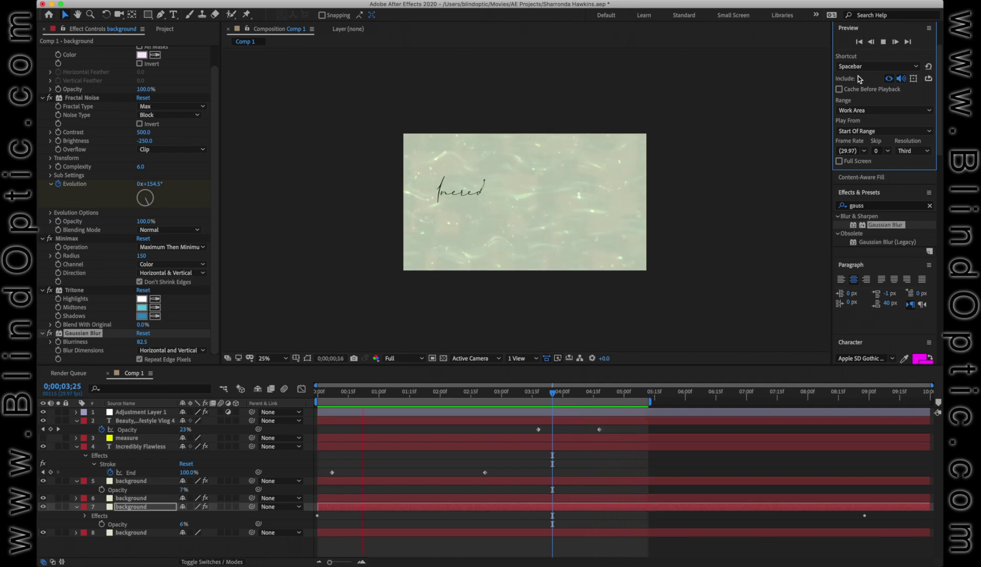